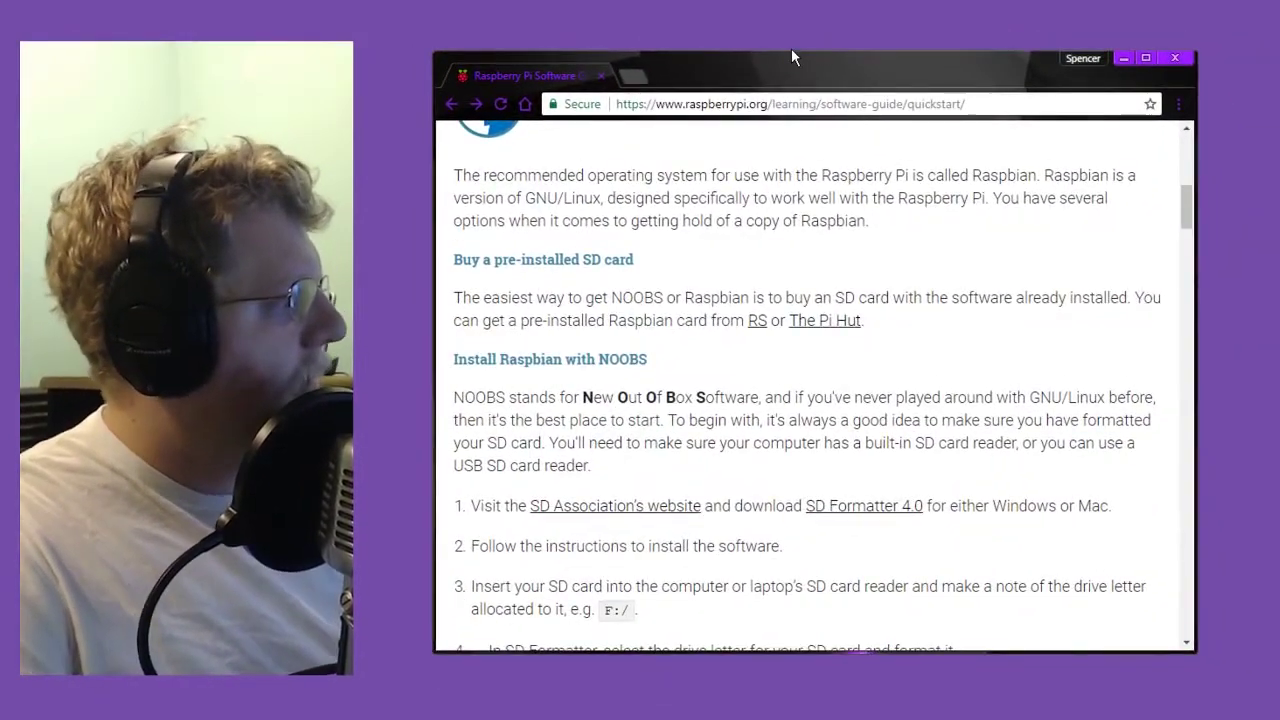
- Read the Raspbian introduction on the quickstart page, highlighting passages along the way
left_click_drag(974, 175, 990, 198)
left_click(1014, 245)
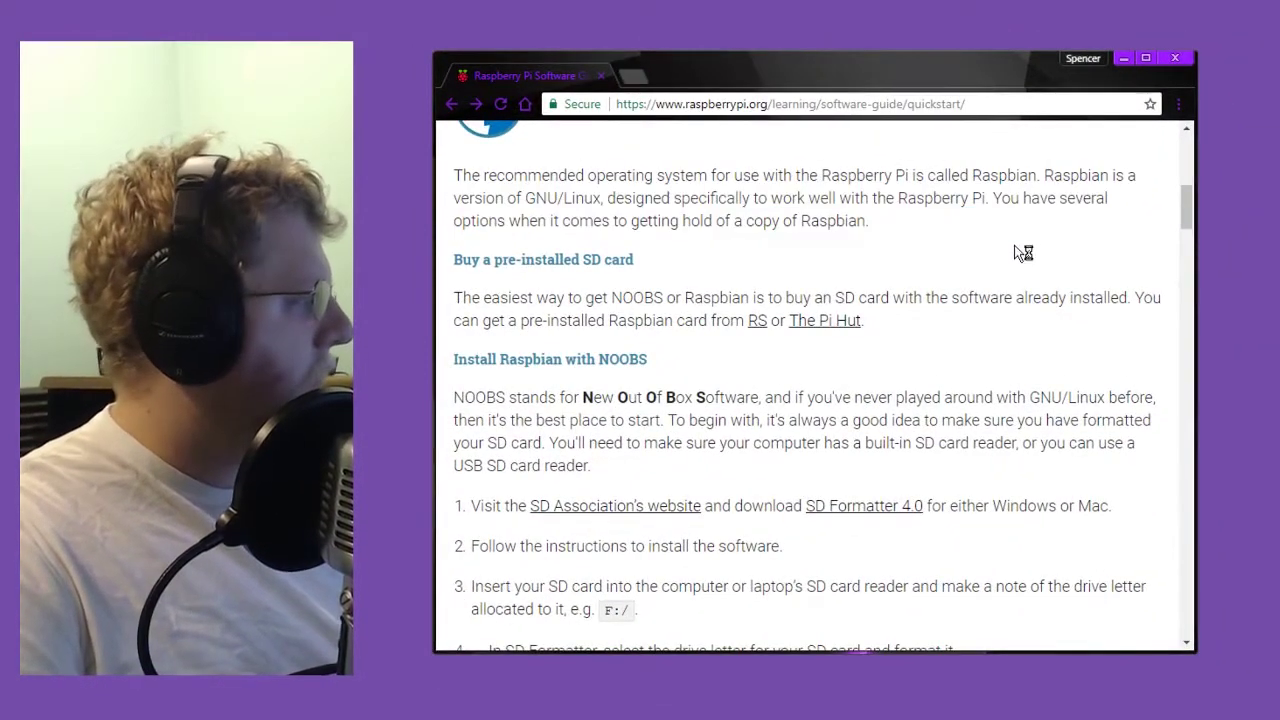
scroll(825, 264, "down", 1)
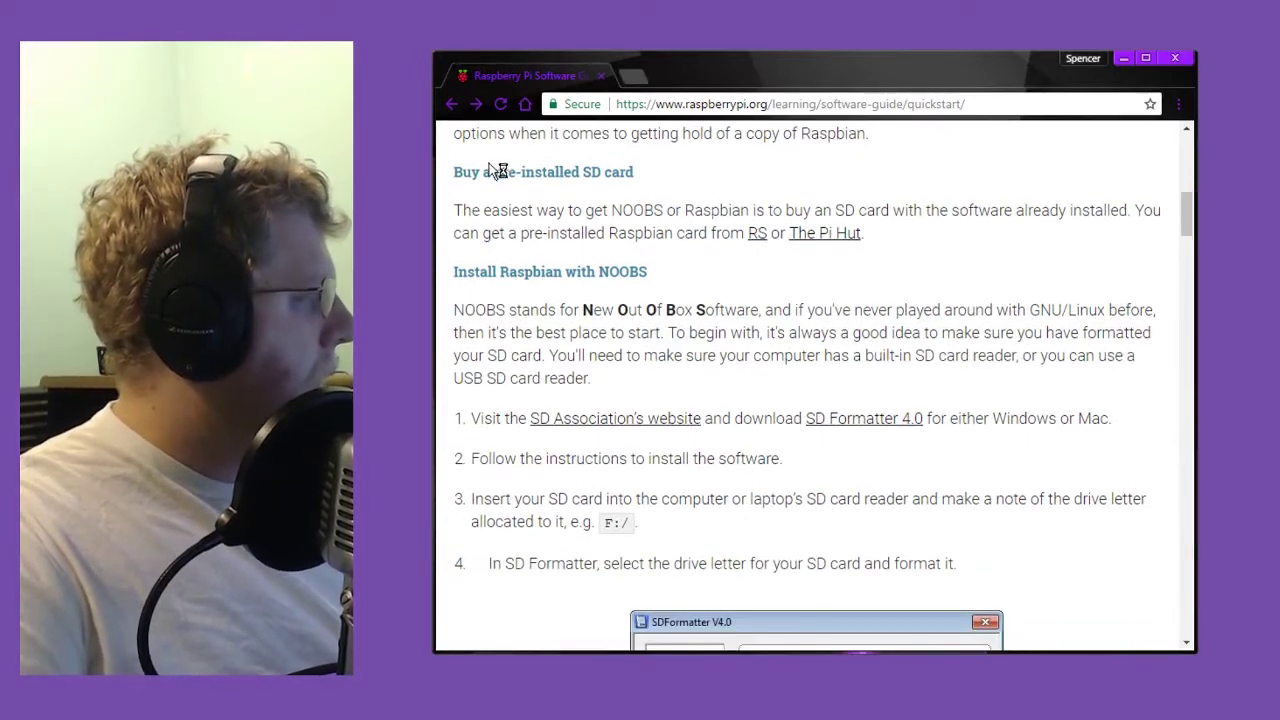
left_click_drag(493, 171, 688, 203)
left_click(688, 203)
- Scroll down to the NOOBS step about extracting the zip
scroll(724, 274, "down", 2)
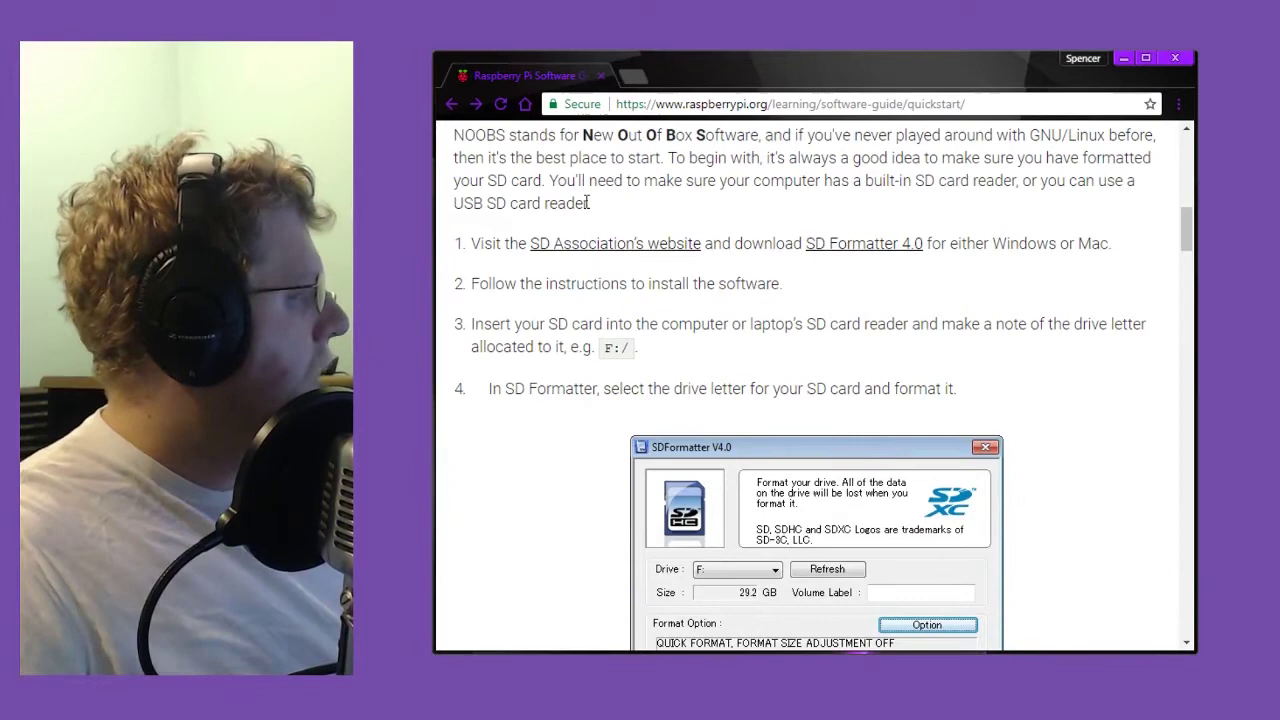
scroll(587, 203, "down", 1)
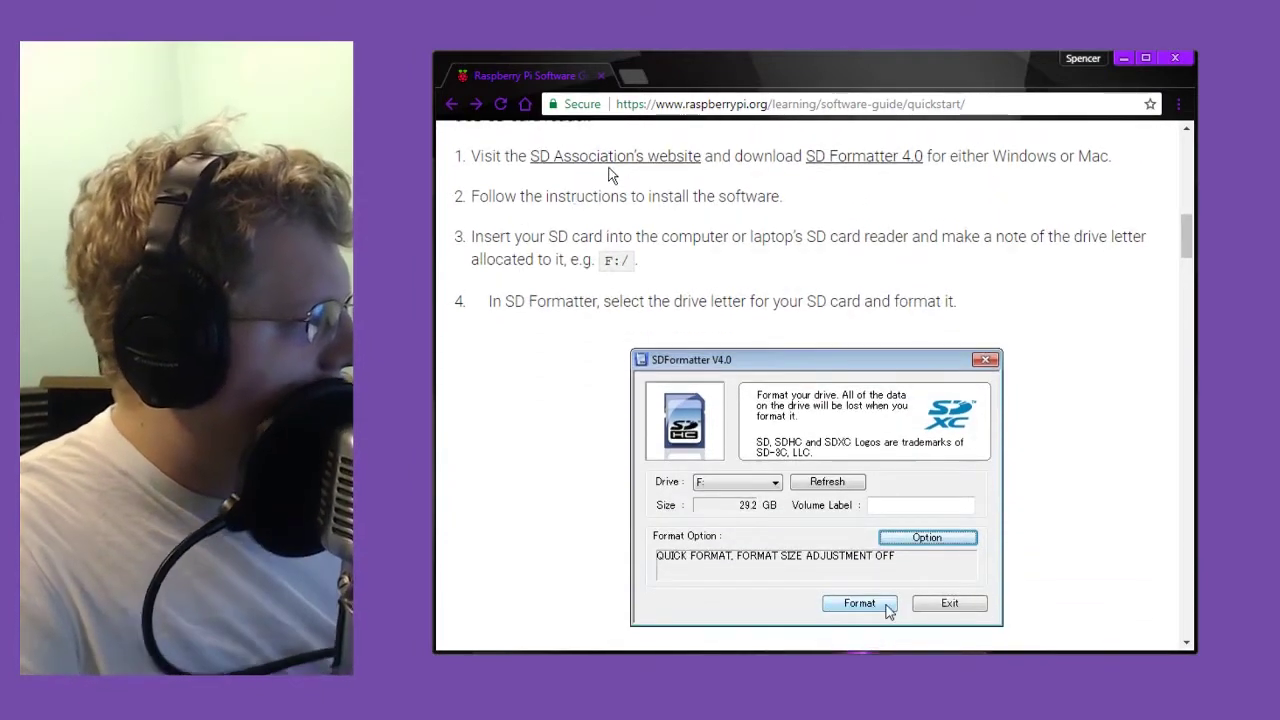
scroll(758, 255, "down", 5)
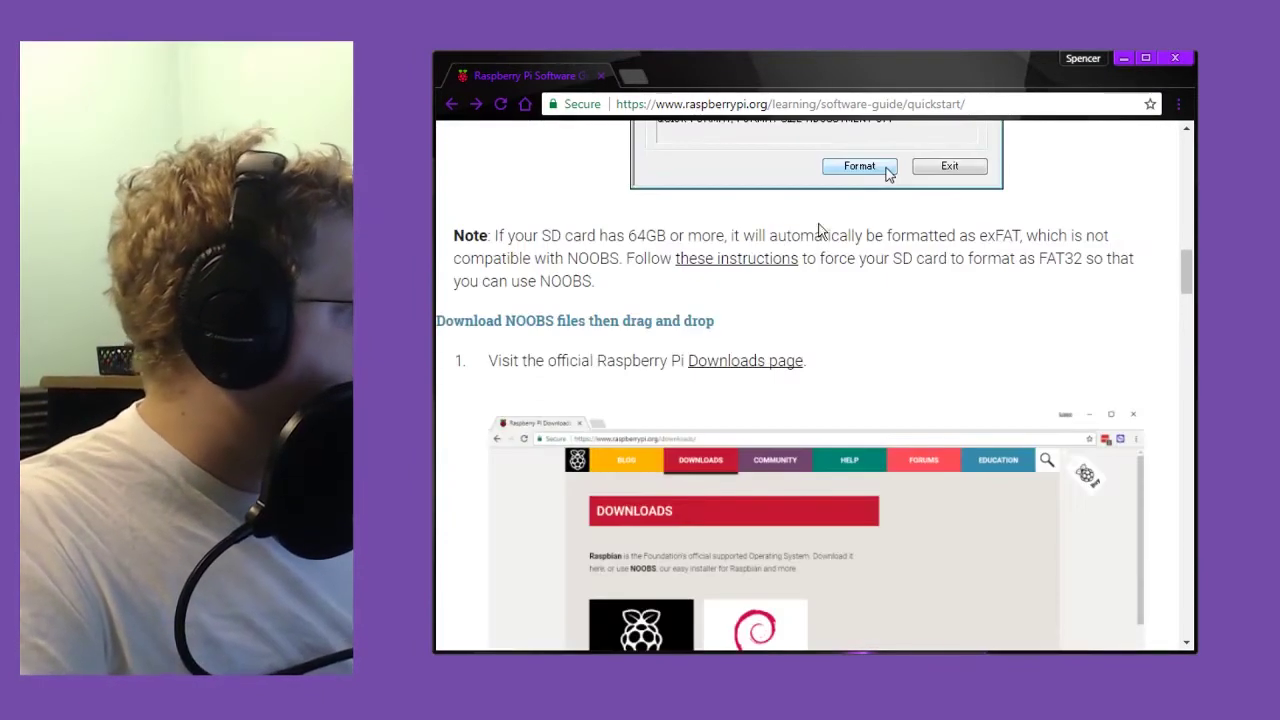
scroll(815, 234, "down", 2)
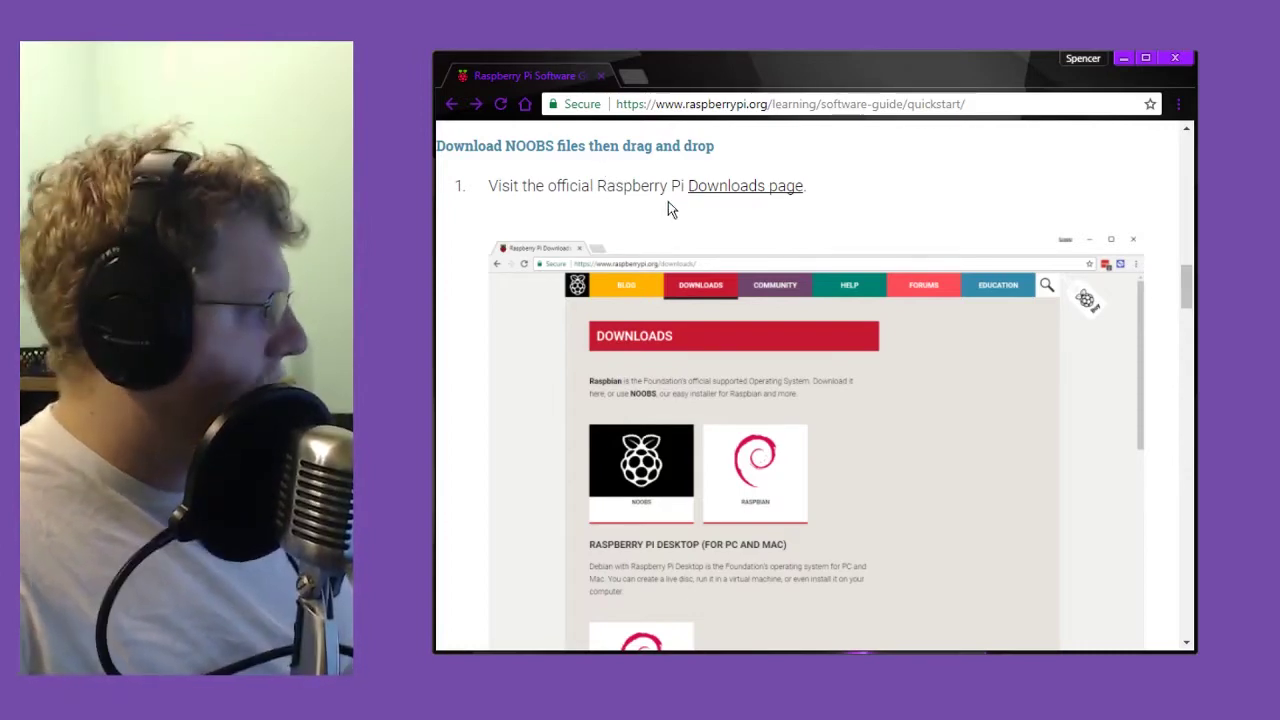
scroll(805, 216, "down", 5)
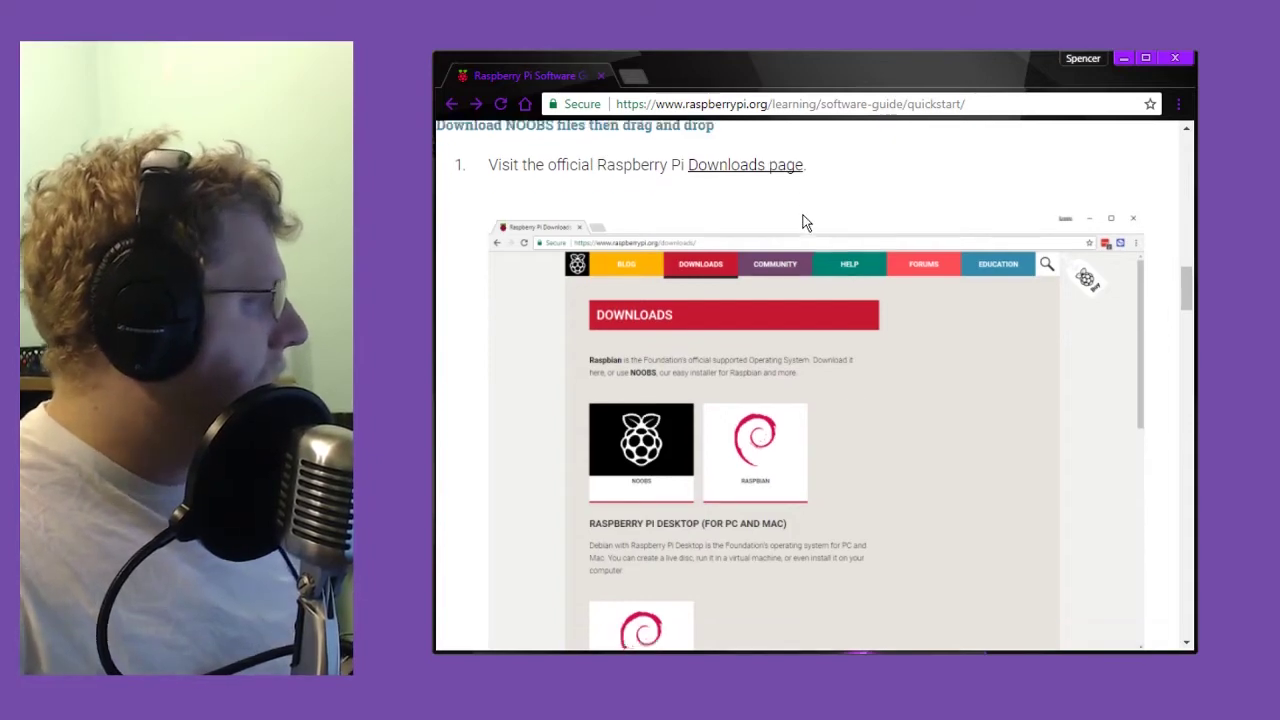
scroll(808, 215, "down", 5)
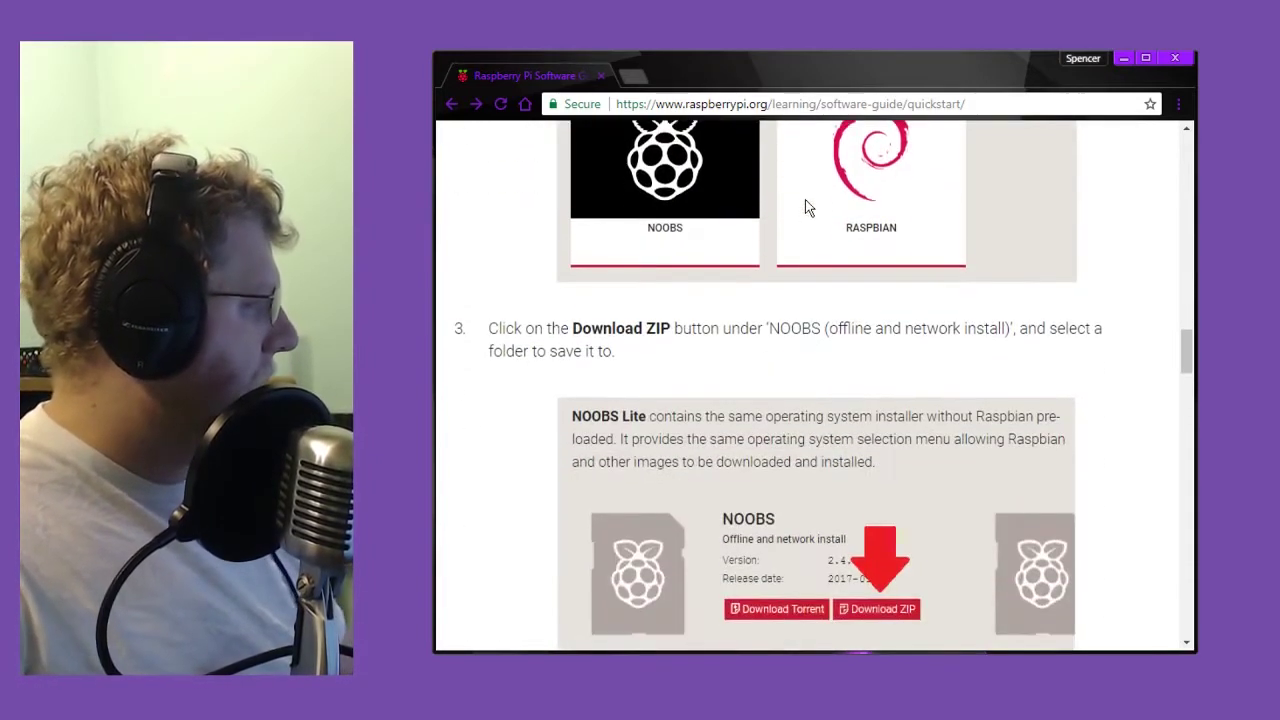
scroll(805, 205, "down", 3)
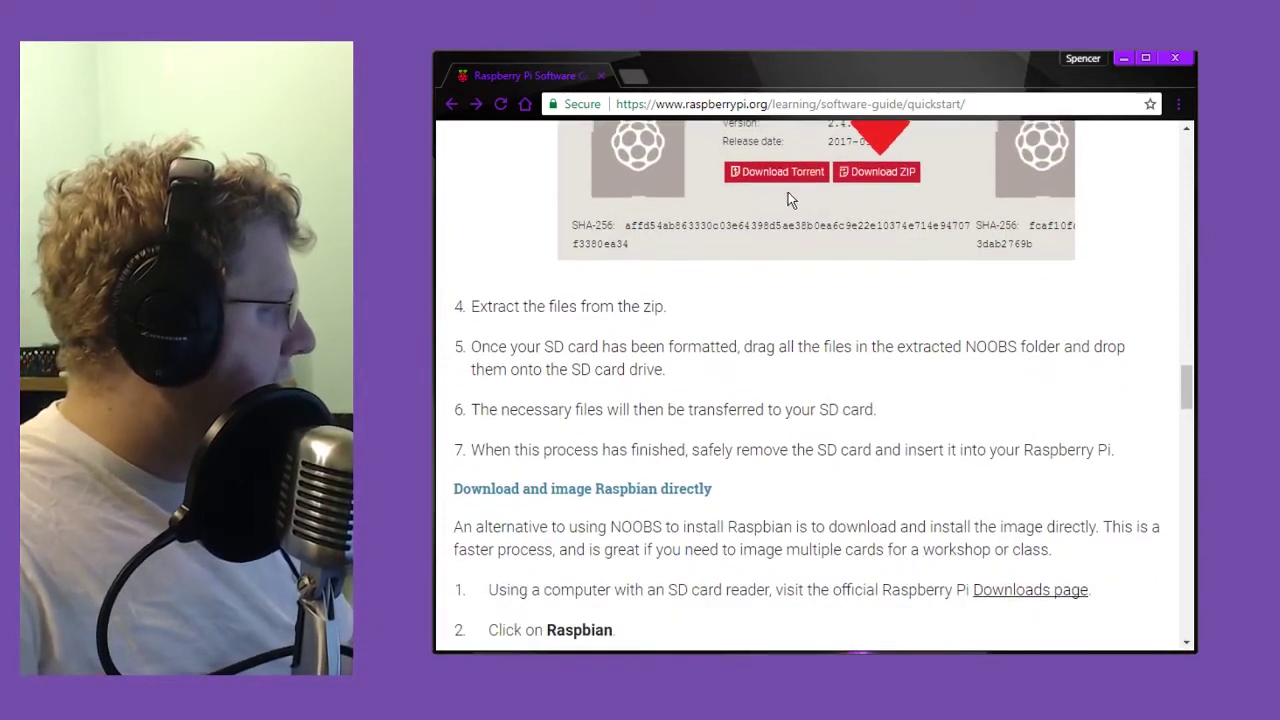
left_click_drag(683, 305, 466, 306)
left_click(703, 311)
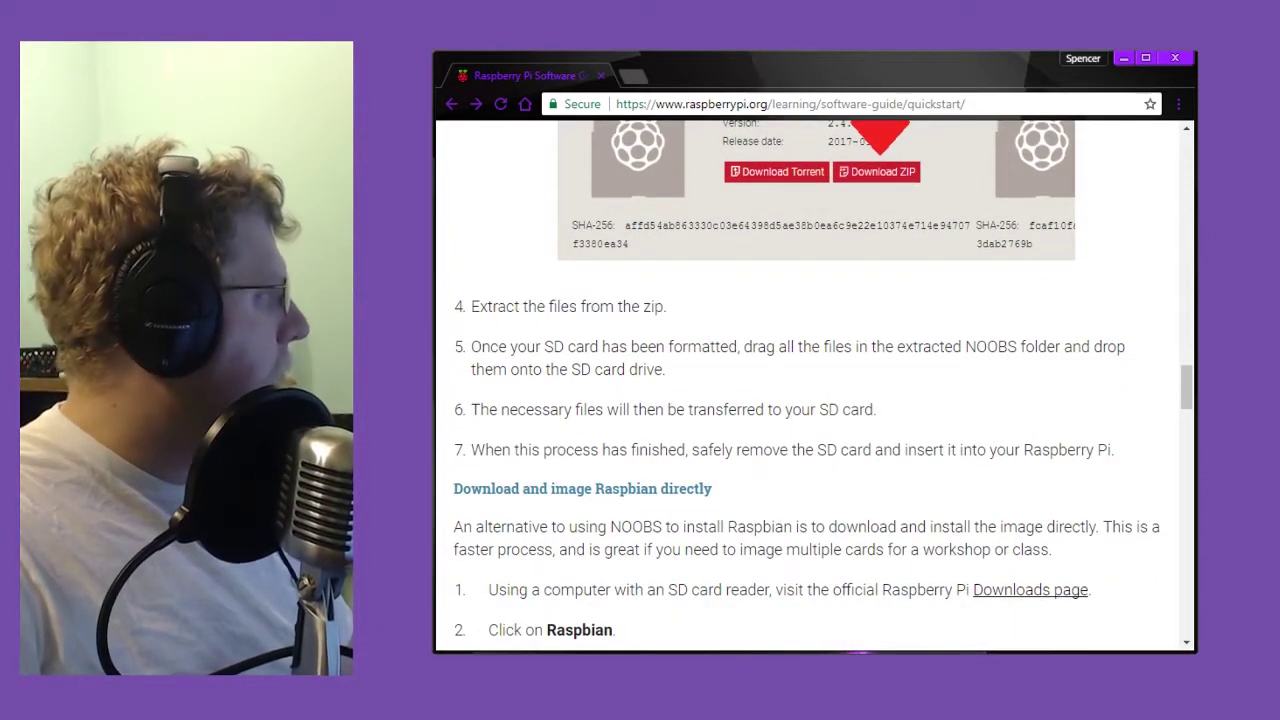
- Open File Explorer on Downloads and select the NOOBS zip and X-AIR-Edit archive
key("super+e")
left_click_drag(766, 329, 808, 136)
left_click(715, 222)
left_click(745, 205)
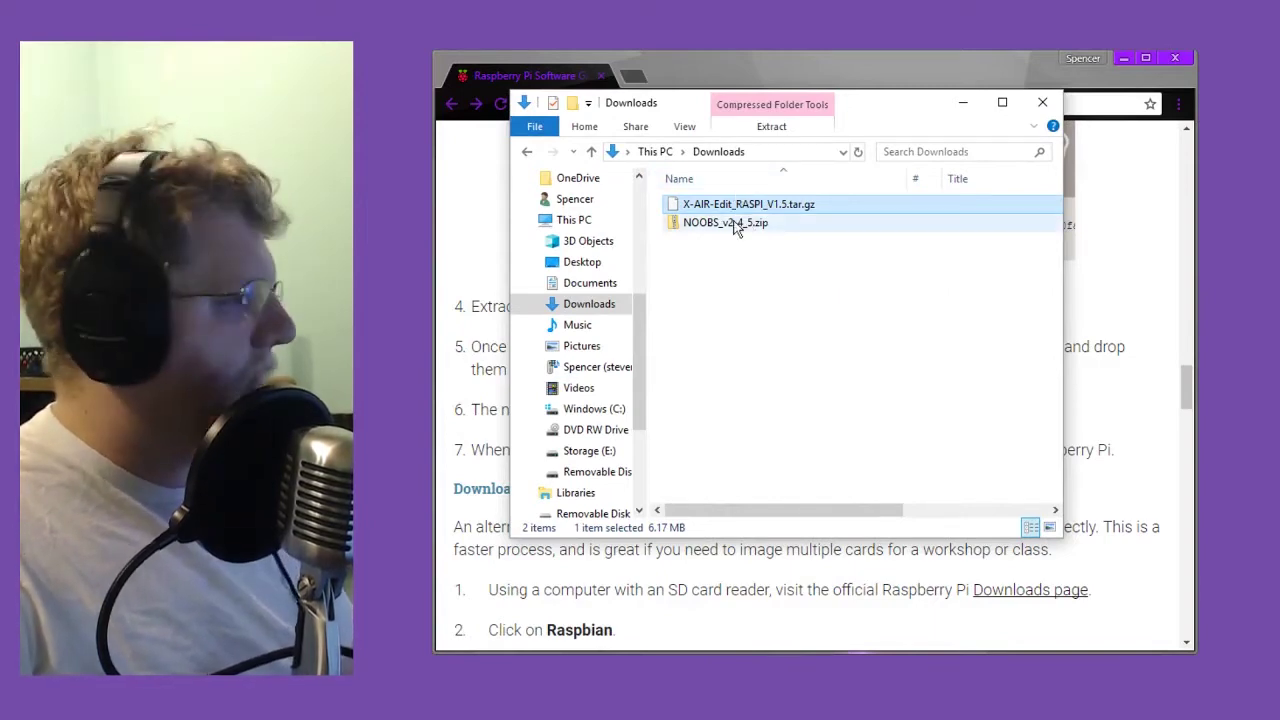
- Extract NOOBS_v2_4_5.zip into Downloads with Extract All
left_click(737, 229)
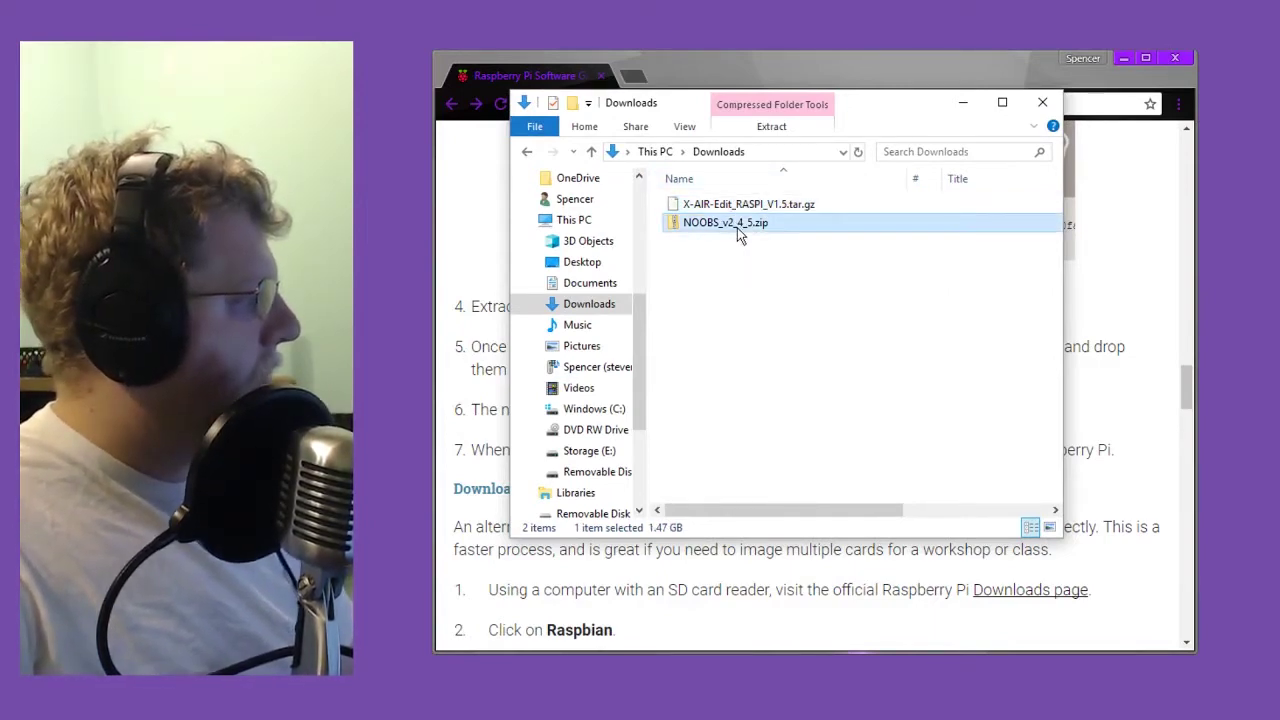
right_click(737, 229)
left_click(796, 284)
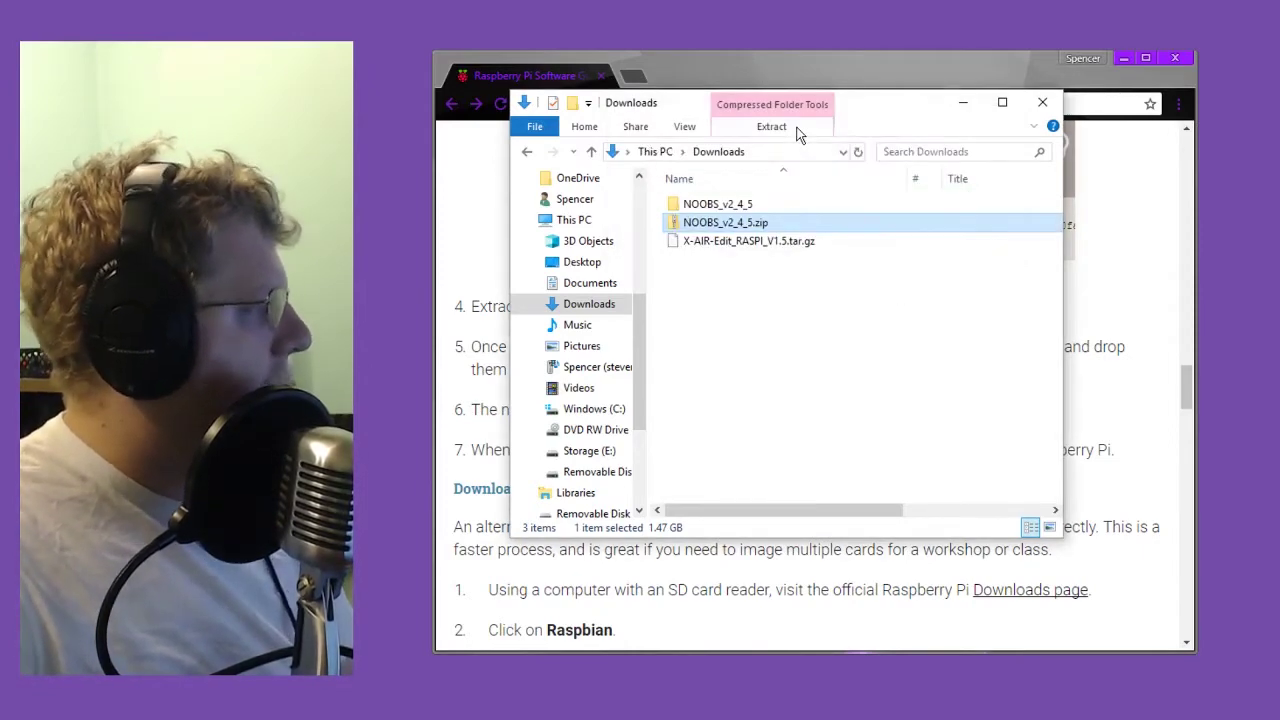
- Select the extracted NOOBS_v2_4_5 folder in the Downloads window
left_click_drag(876, 110, 1021, 123)
left_click(860, 217)
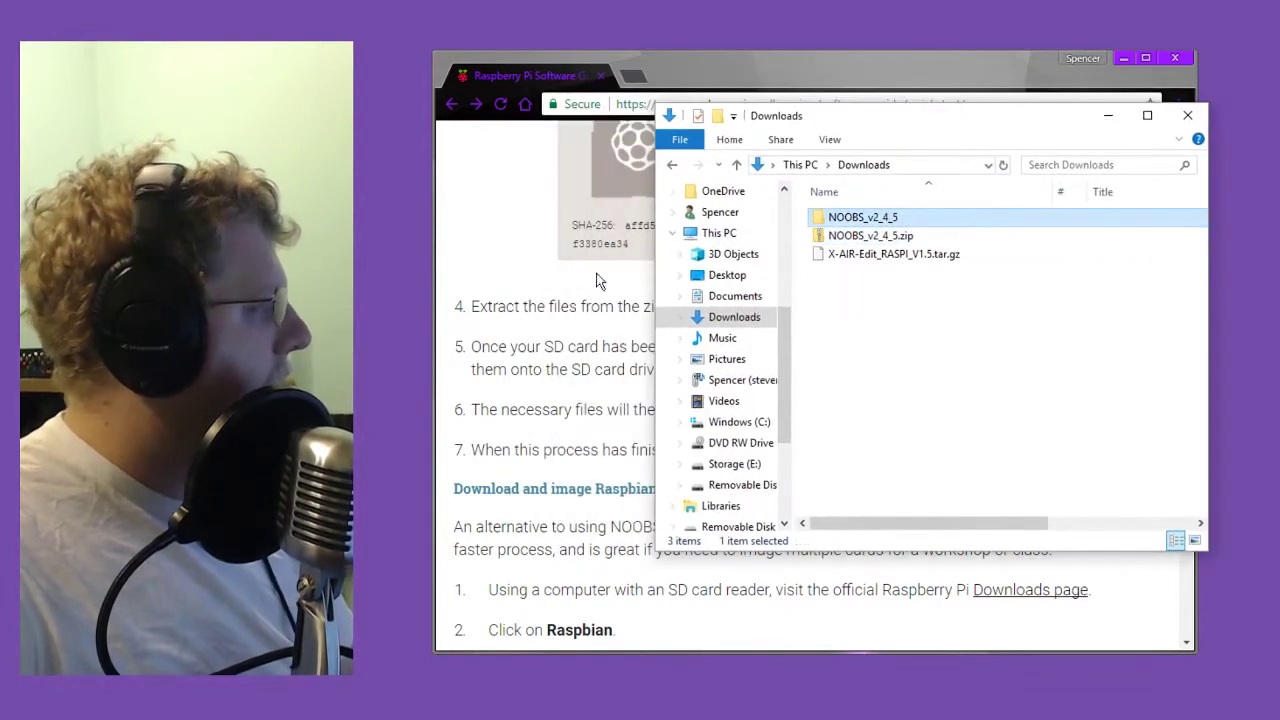
scroll(575, 278, "down", 1)
scroll(575, 278, "up", 1)
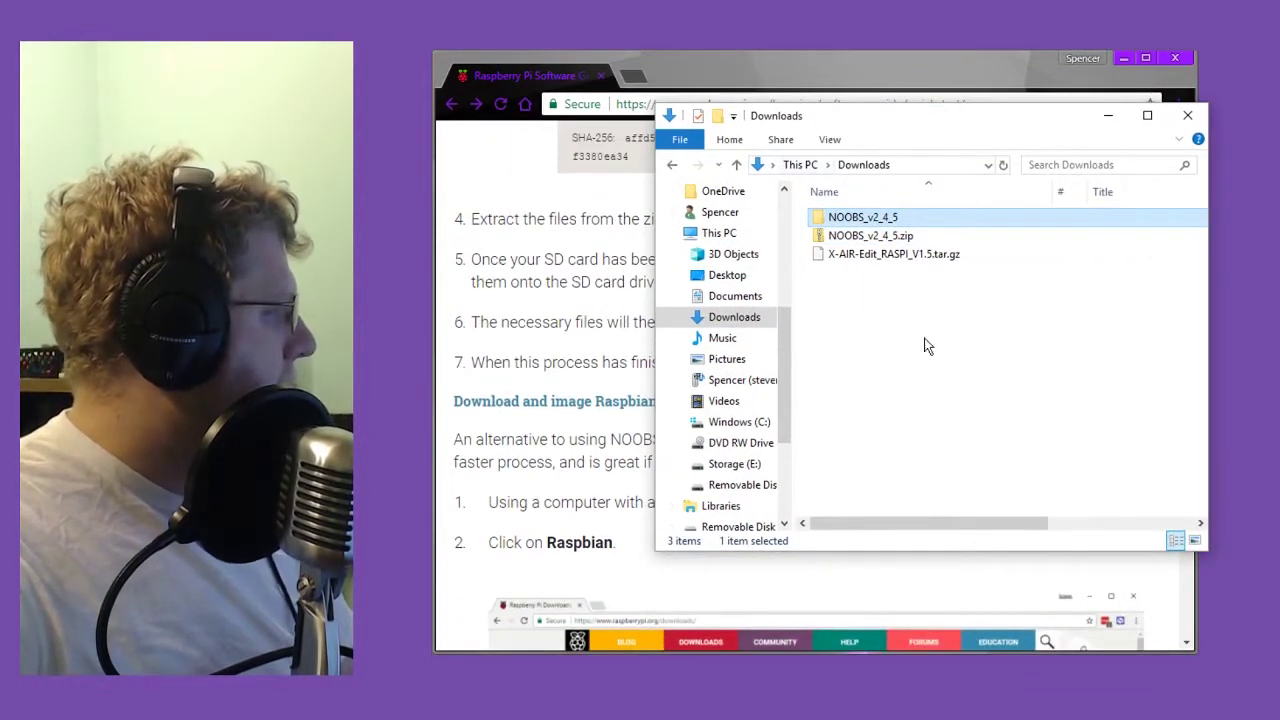
left_click_drag(829, 110, 846, 85)
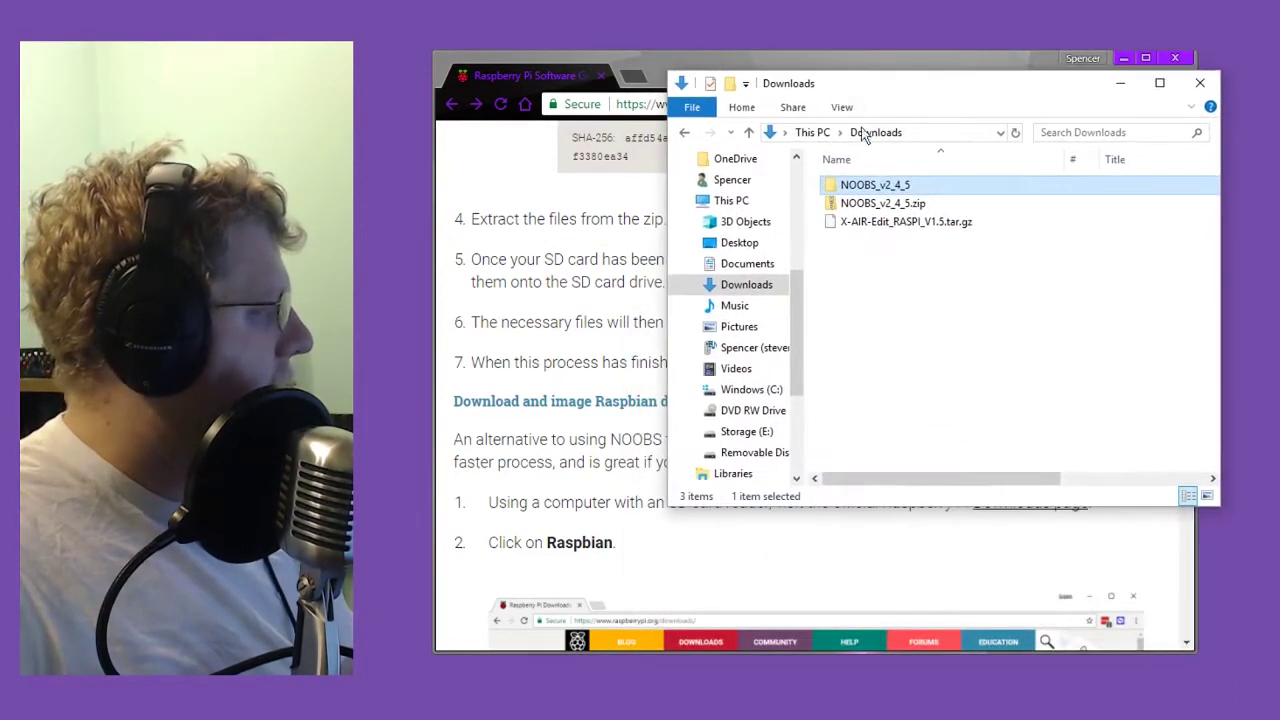
- Review the NOOBS_v2_4_5 files, return to Downloads, and place the empty Removable Disk (F:) window alongside
double_click(880, 190)
scroll(886, 196, "down", 1)
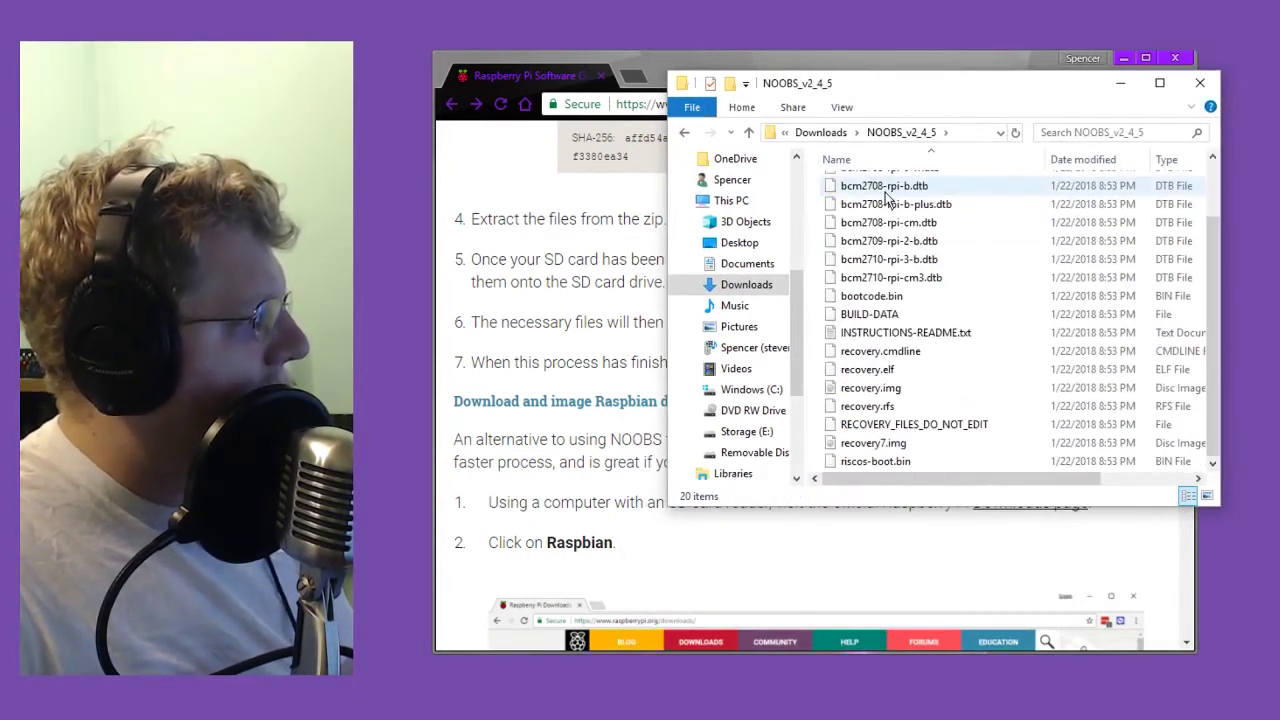
scroll(886, 196, "up", 1)
scroll(886, 196, "down", 1)
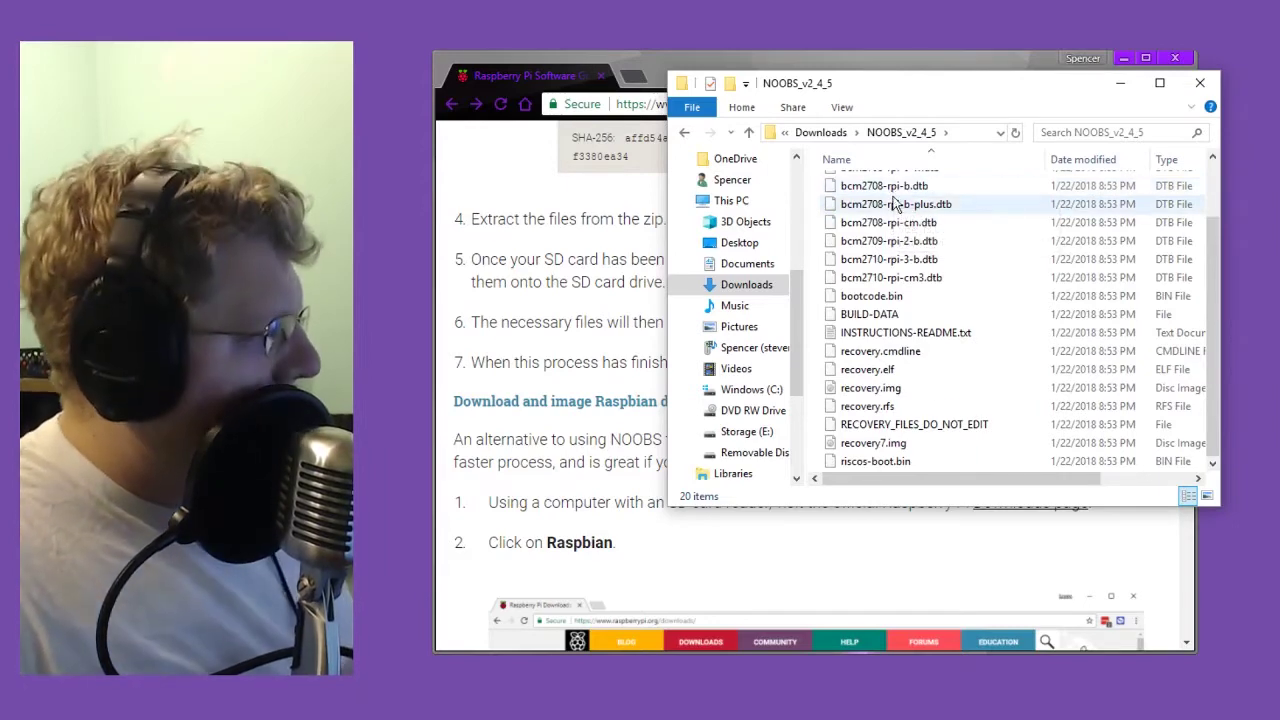
scroll(893, 198, "up", 2)
key("BackSpace")
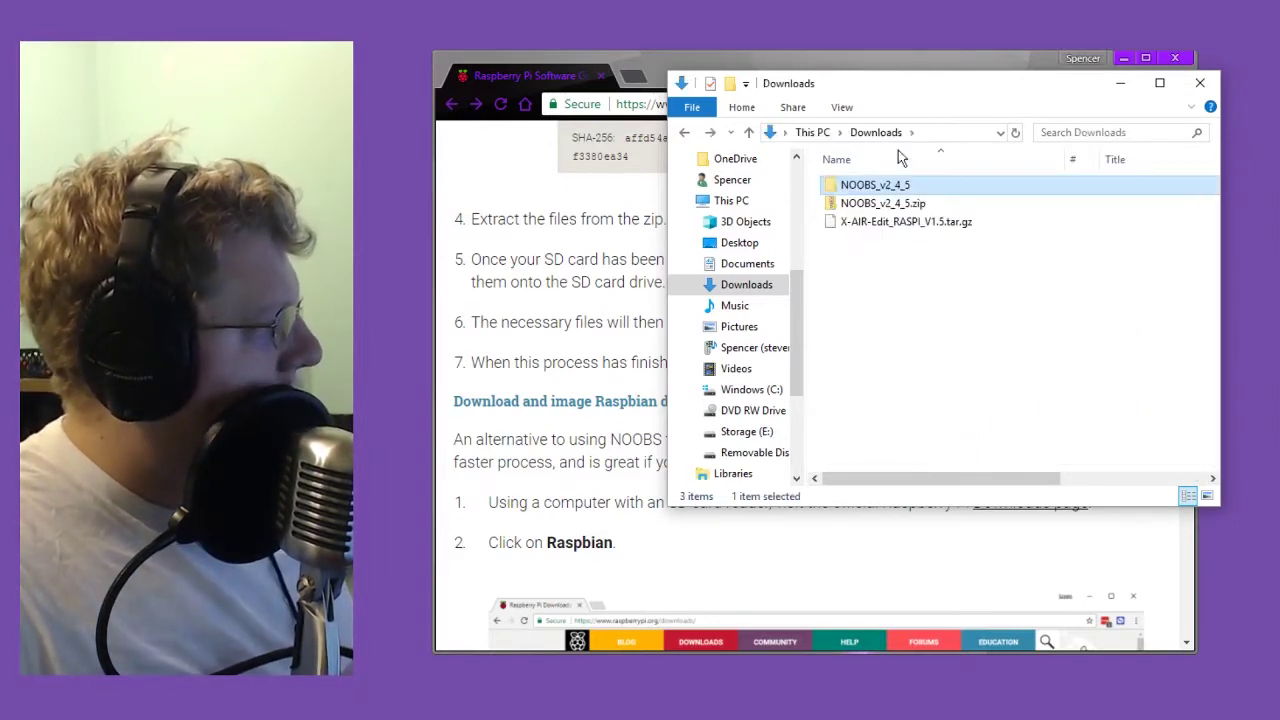
left_click_drag(1265, 48, 623, 346)
- Copy the NOOBS_v2_4_5 folder to Removable Disk (F:) and keep the copy progress visible
left_click(1137, 187)
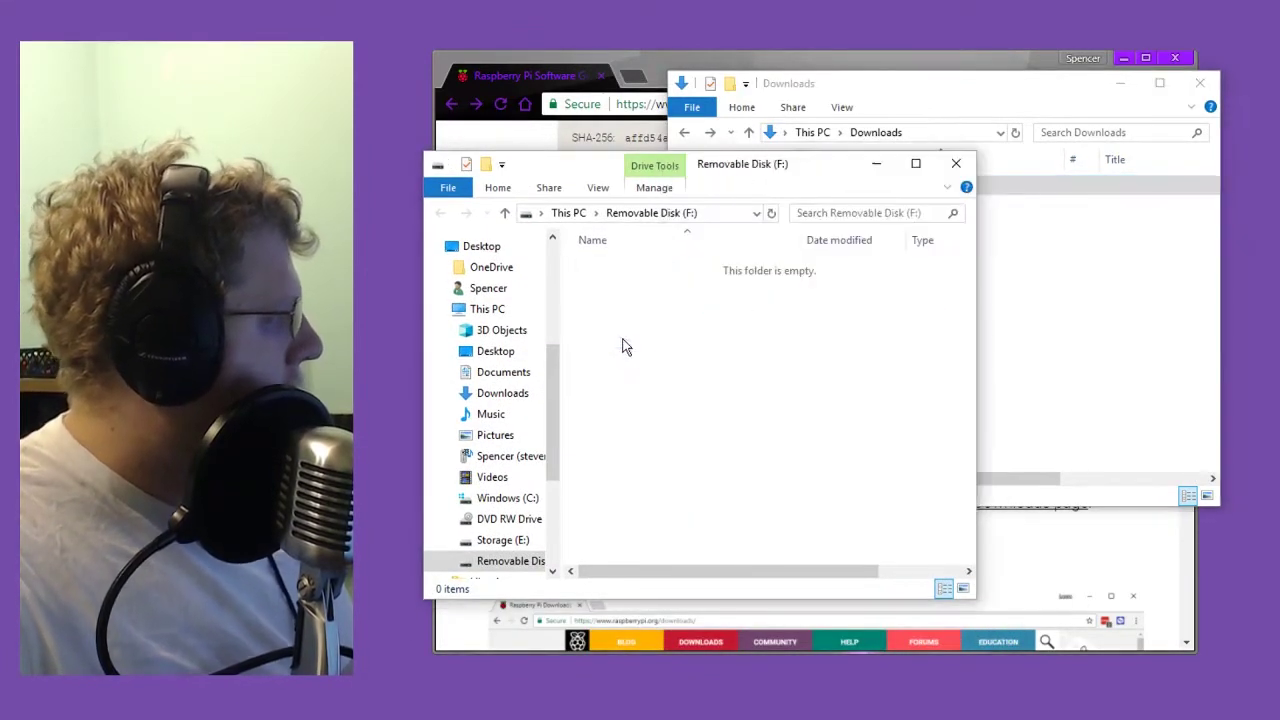
left_click(660, 63)
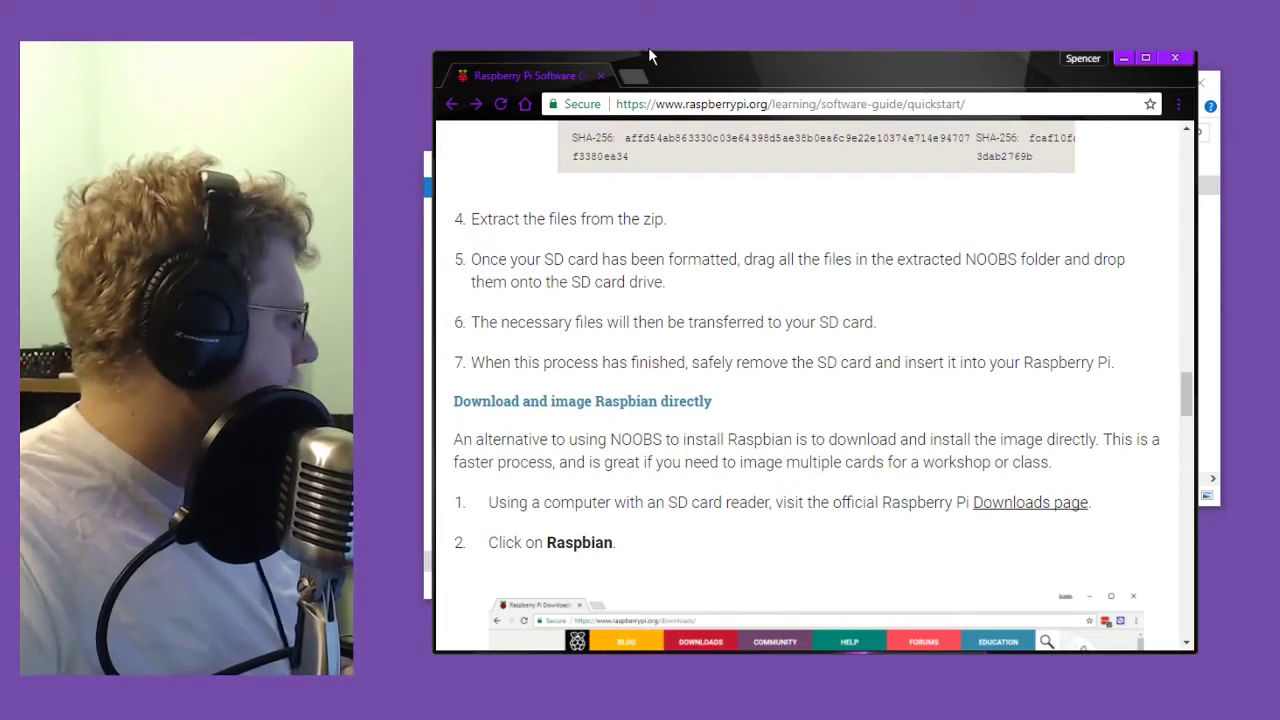
left_click(428, 562)
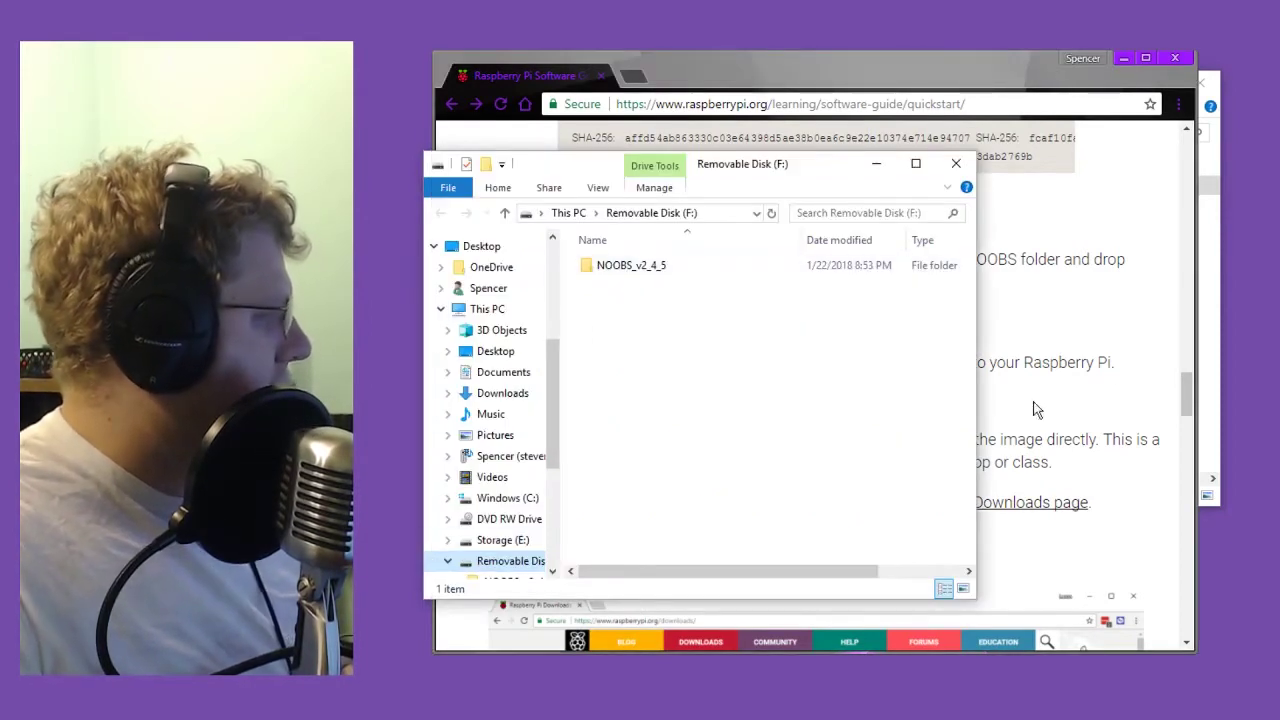
left_click(1209, 378)
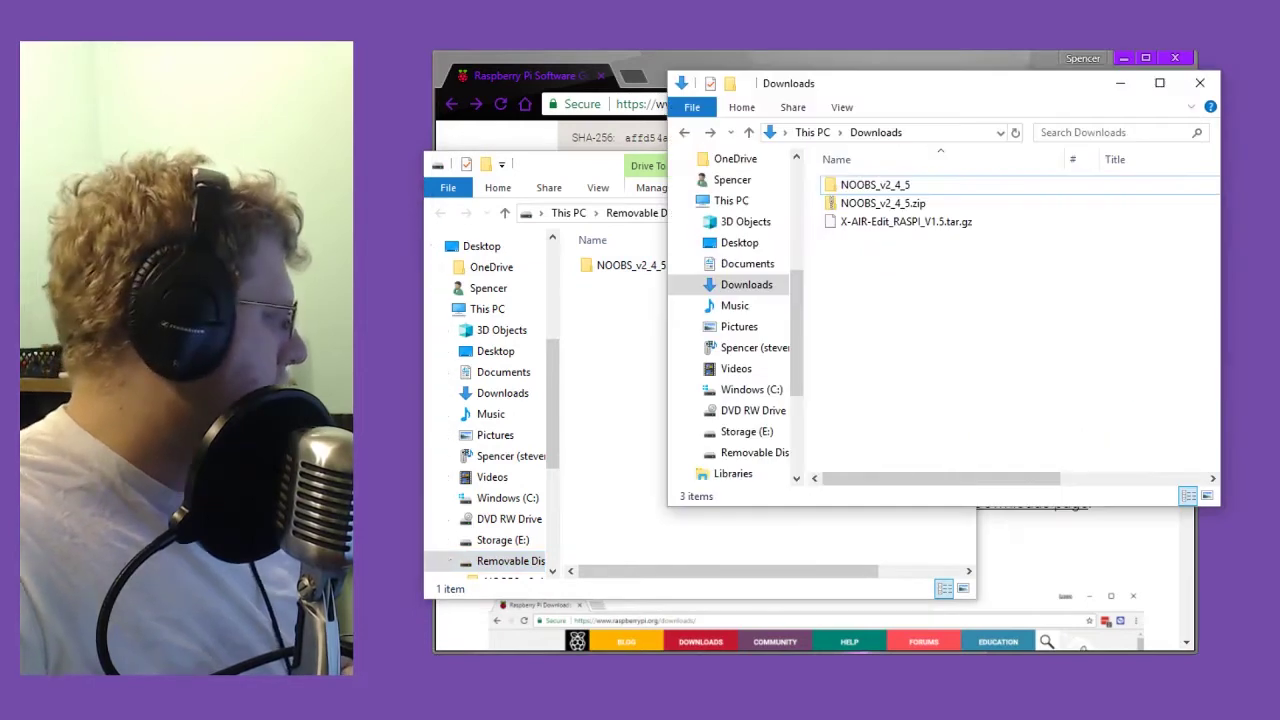
left_click(866, 649)
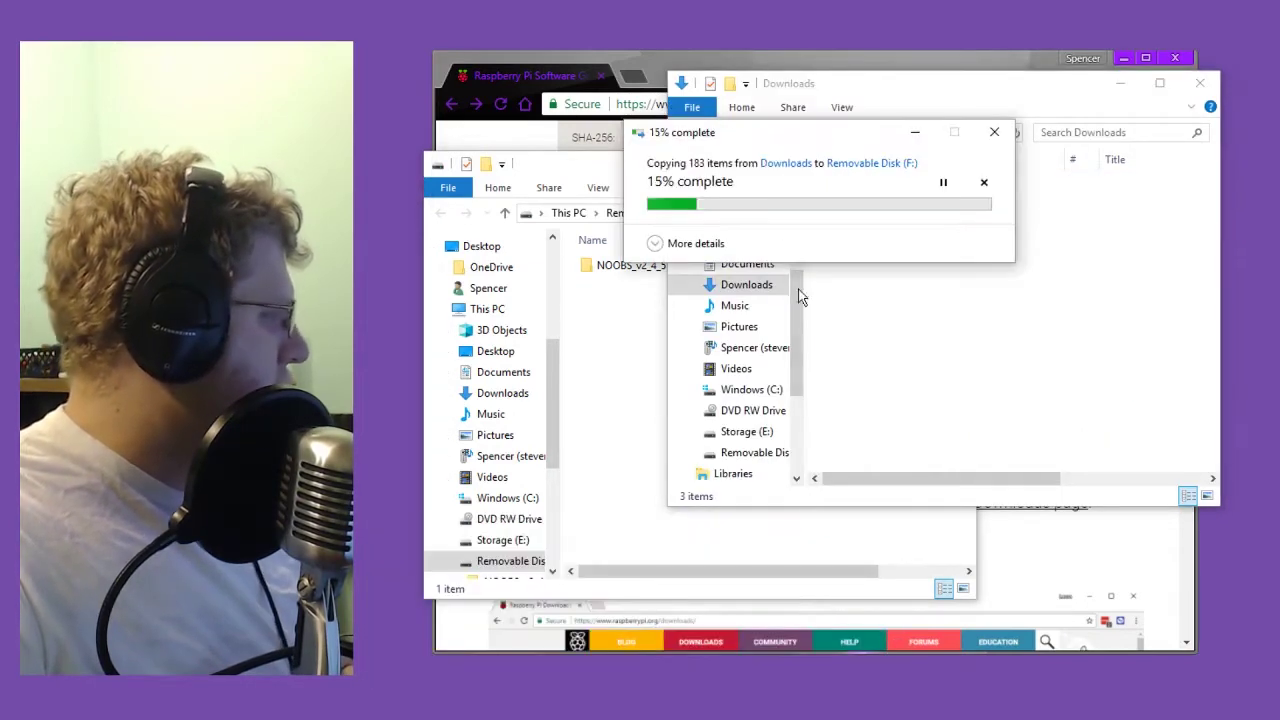
left_click_drag(754, 140, 710, 288)
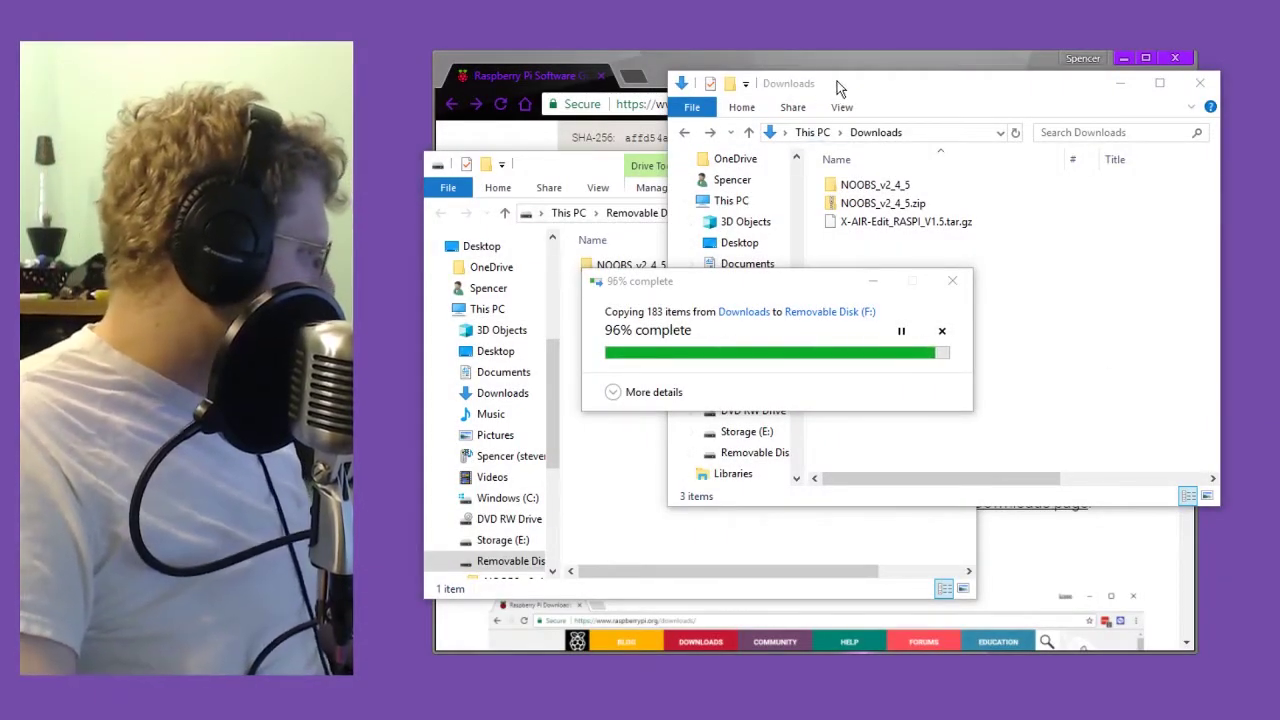
- Copy X-AIR-Edit_RASPI_V1.5.tar.gz onto the removable disk and browse the NOOBS_v2_4_5 folder's contents
left_click(887, 222)
left_click_drag(885, 226, 638, 533)
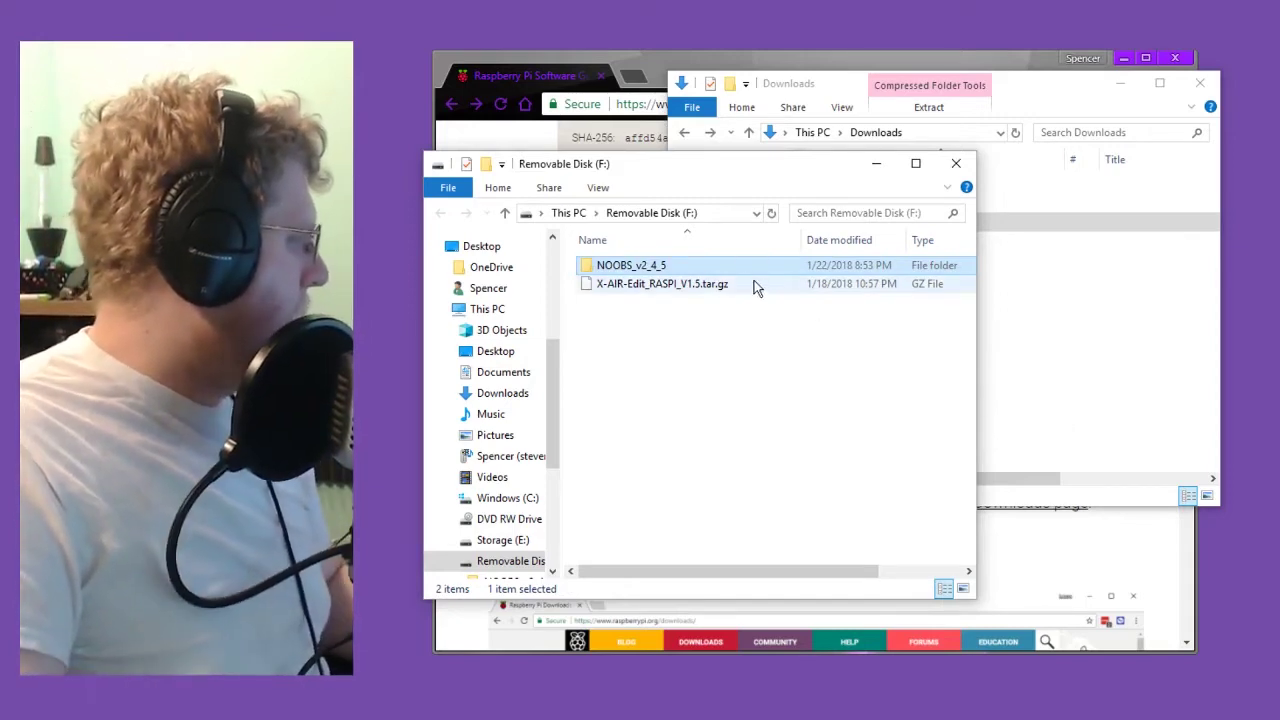
double_click(720, 270)
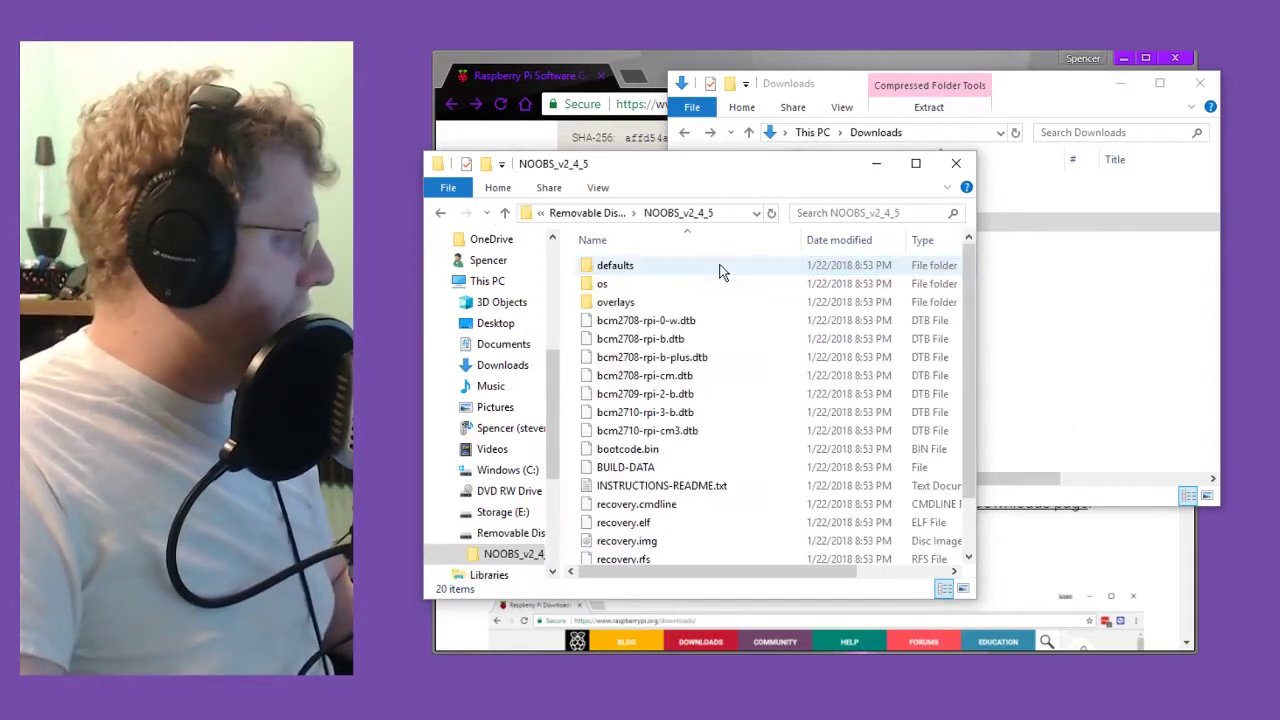
scroll(649, 265, "down", 1)
scroll(650, 265, "up", 1)
left_click(645, 268)
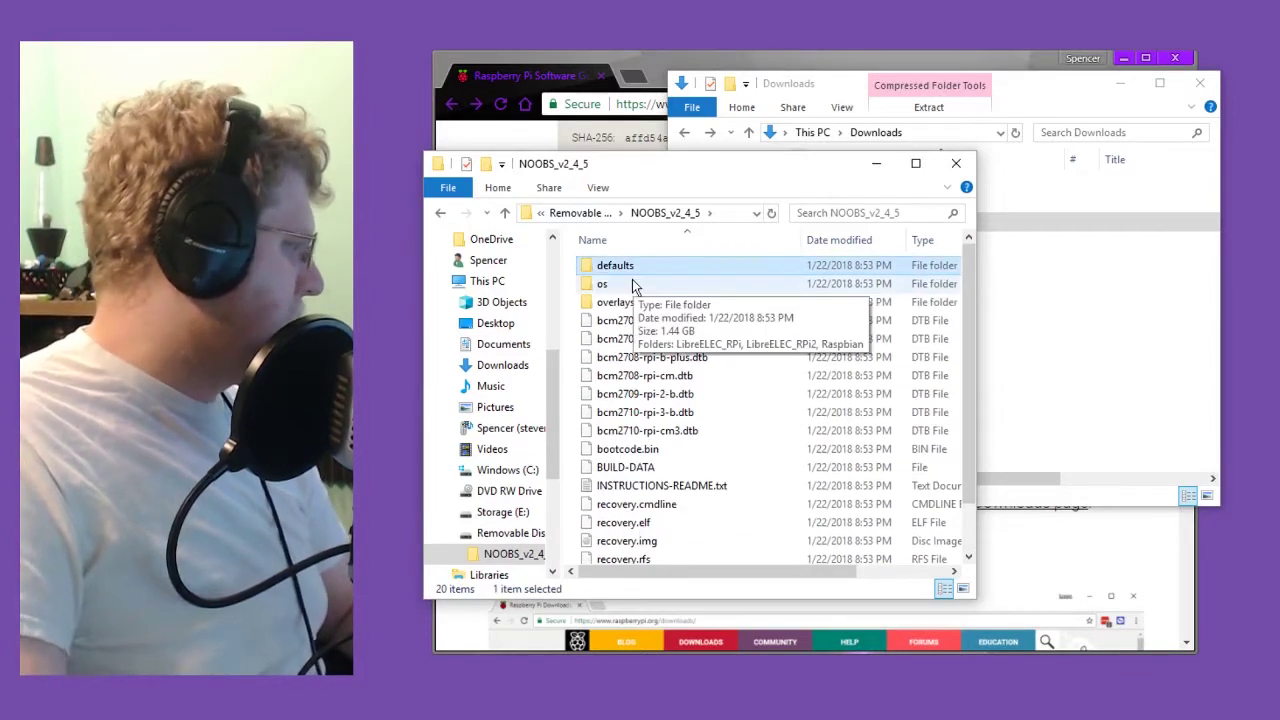
scroll(663, 420, "down", 1)
left_click(634, 555)
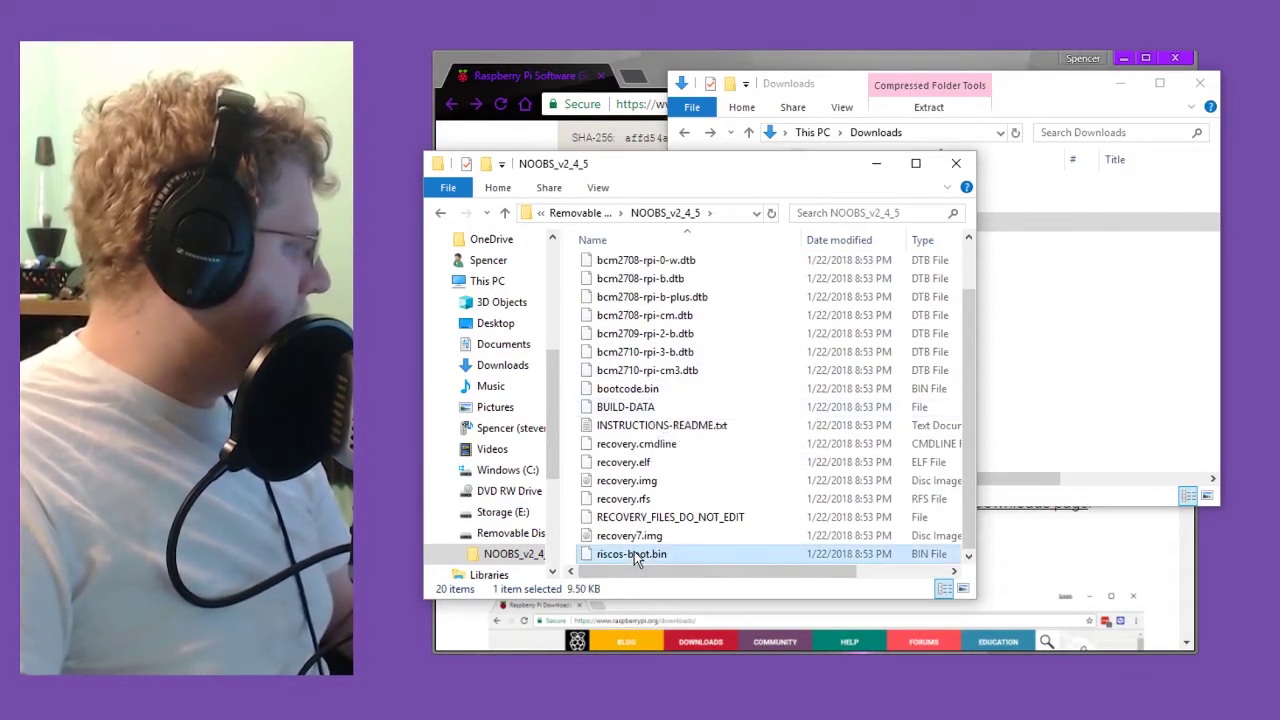
scroll(612, 540, "up", 1)
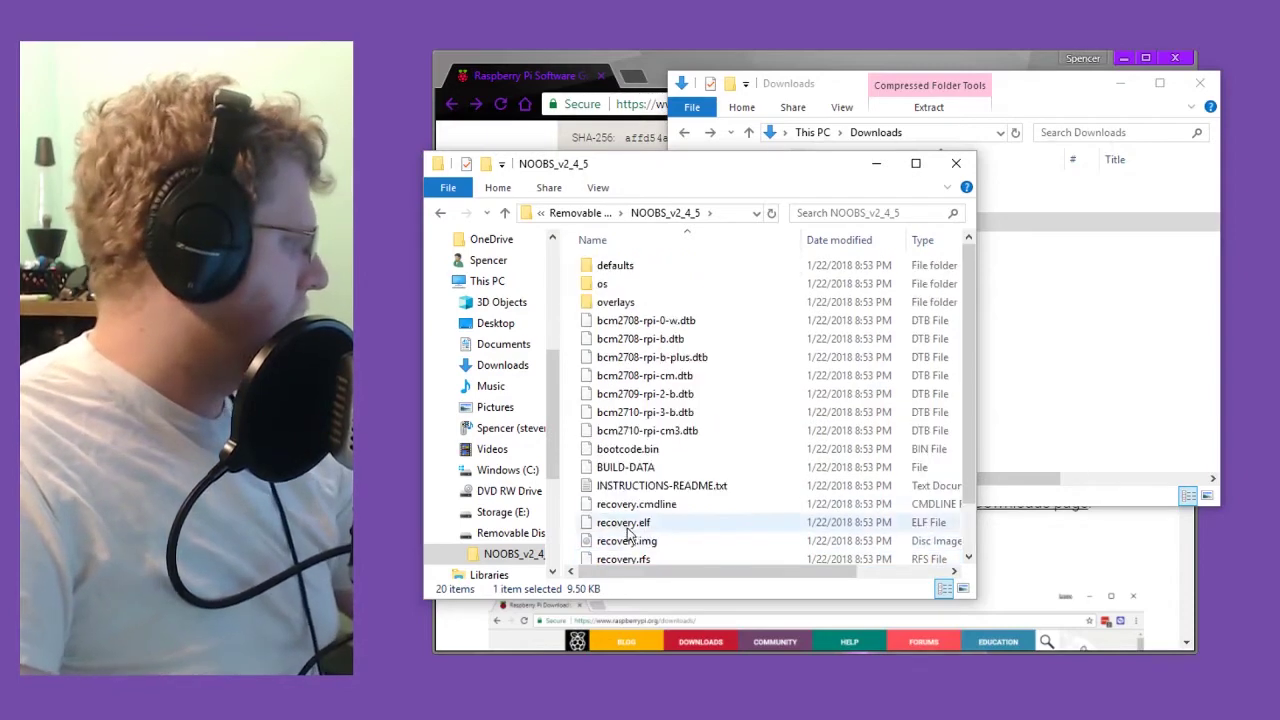
- Cut all 20 NOOBS files and paste them into the drive's root
left_click(640, 268, "shift")
right_click(640, 268)
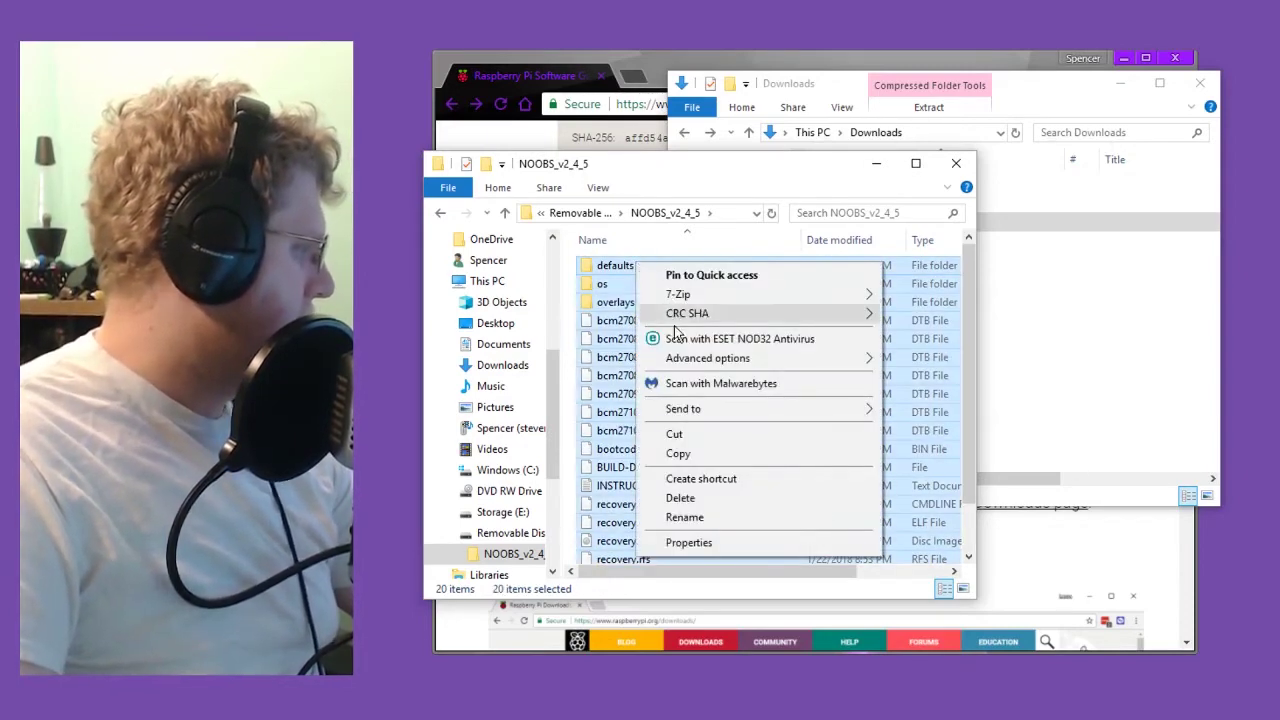
left_click(697, 435)
key("BackSpace")
left_click(700, 369)
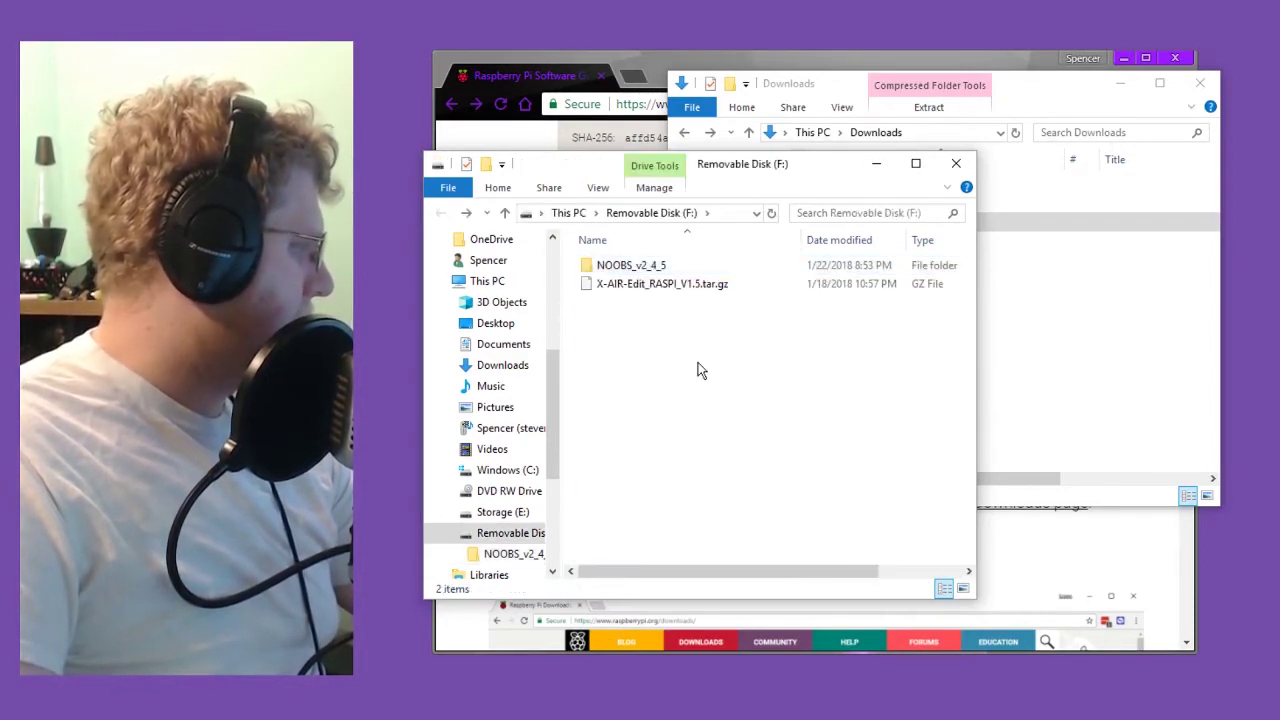
right_click(700, 366)
left_click(741, 484)
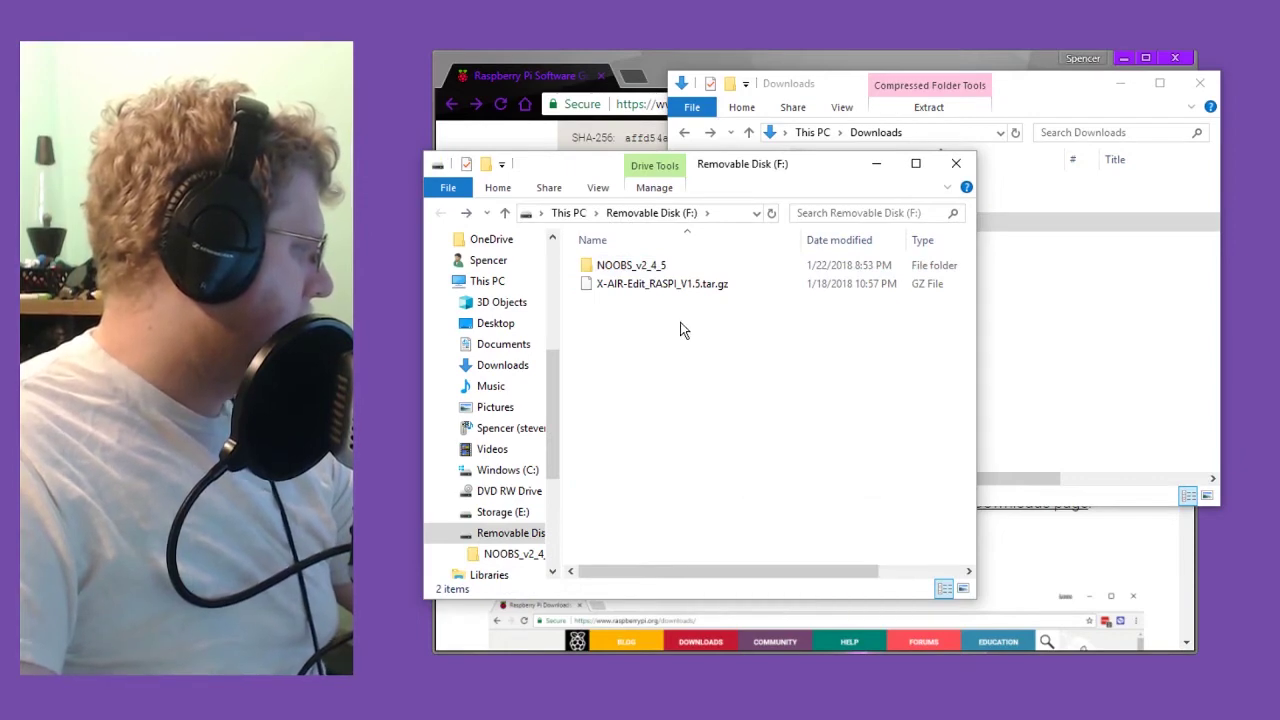
- Permanently delete the empty NOOBS_v2_4_5 folder and close the drive window
left_click(645, 284)
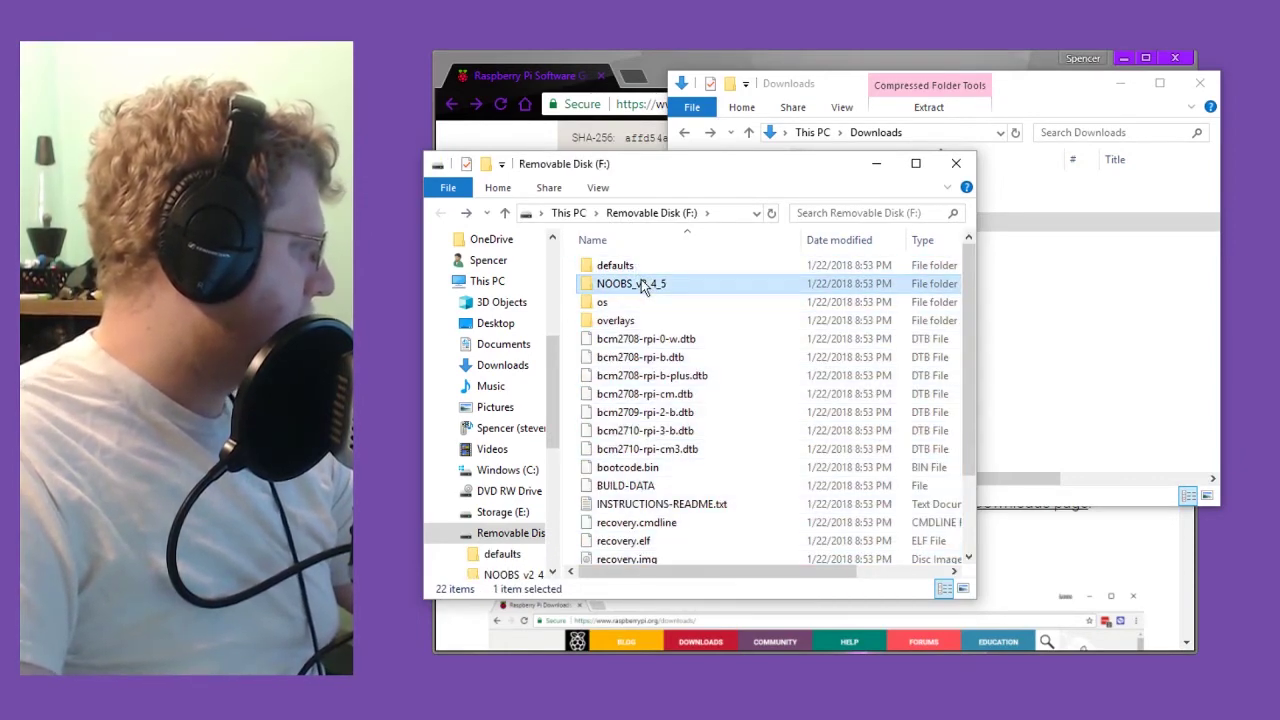
right_click(641, 283)
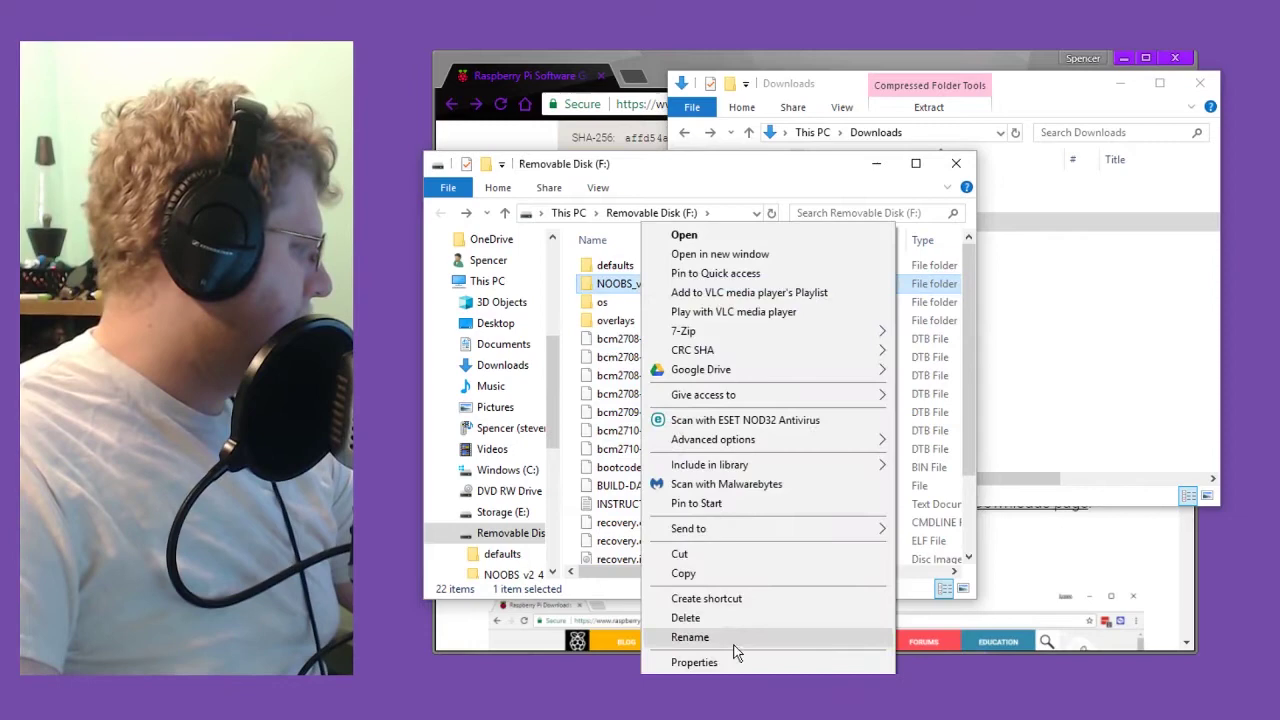
left_click(712, 619)
left_click(858, 438)
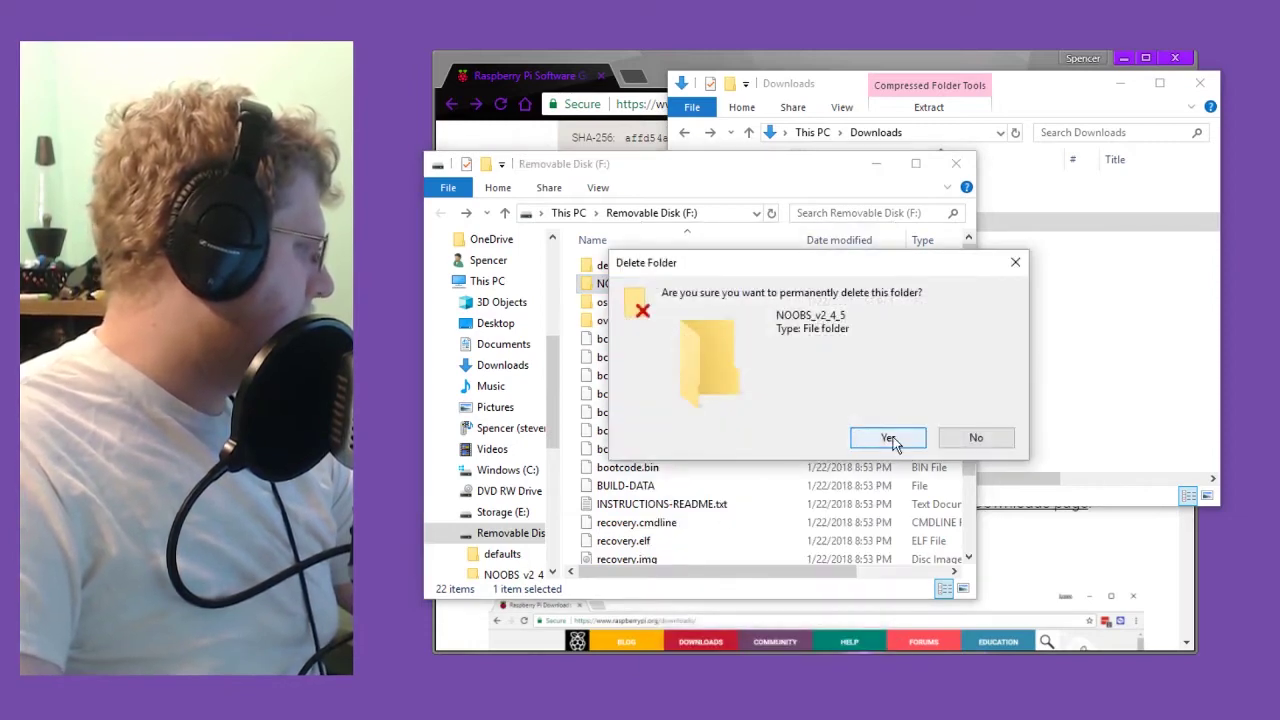
scroll(744, 395, "down", 2)
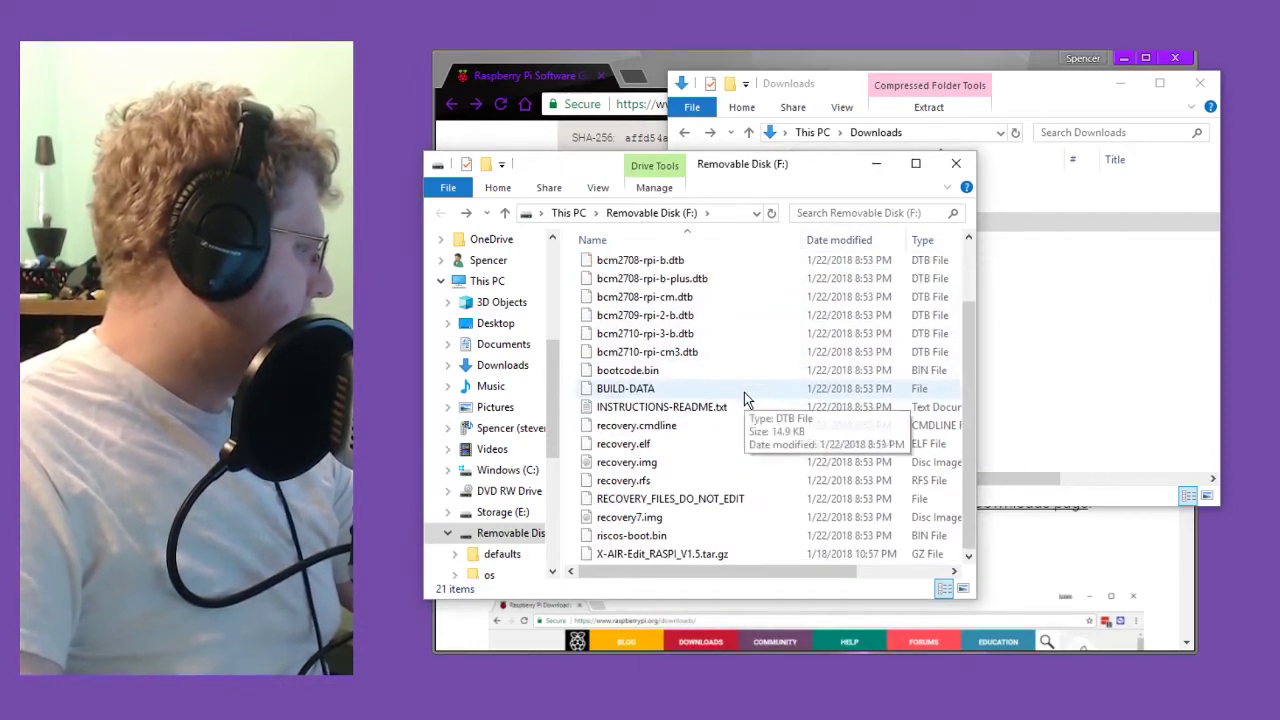
left_click(667, 555)
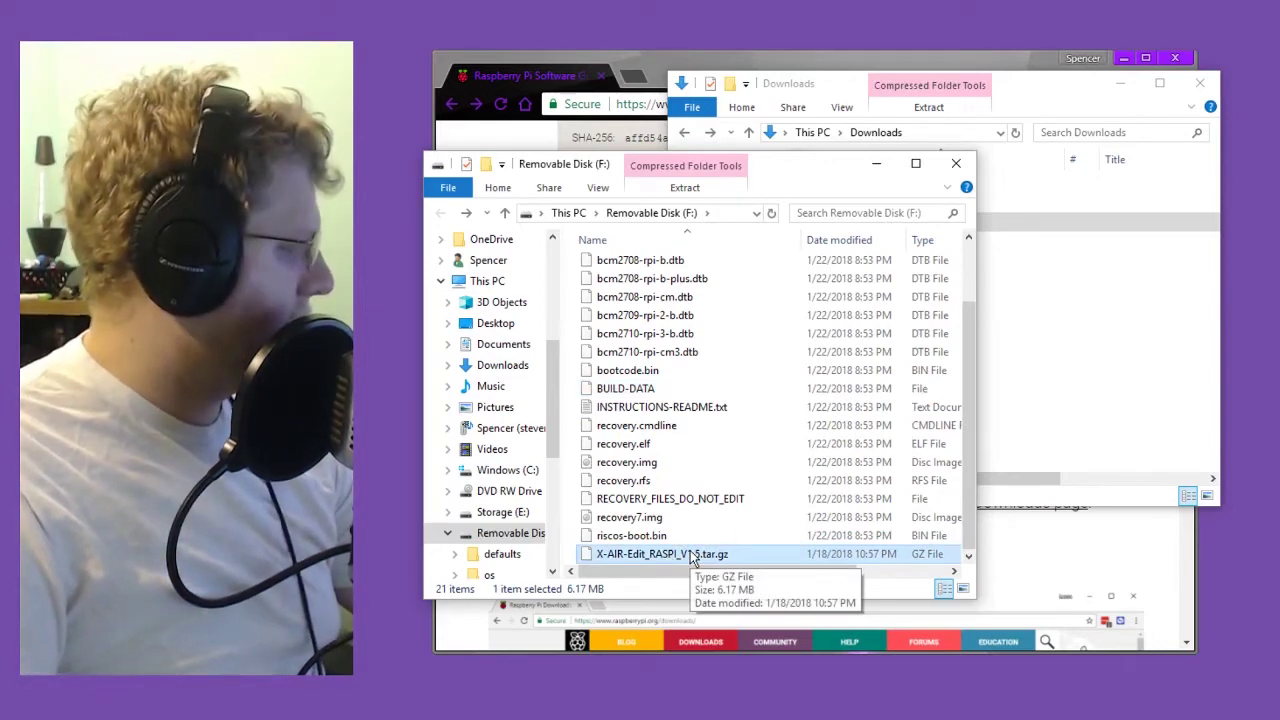
left_click(956, 163)
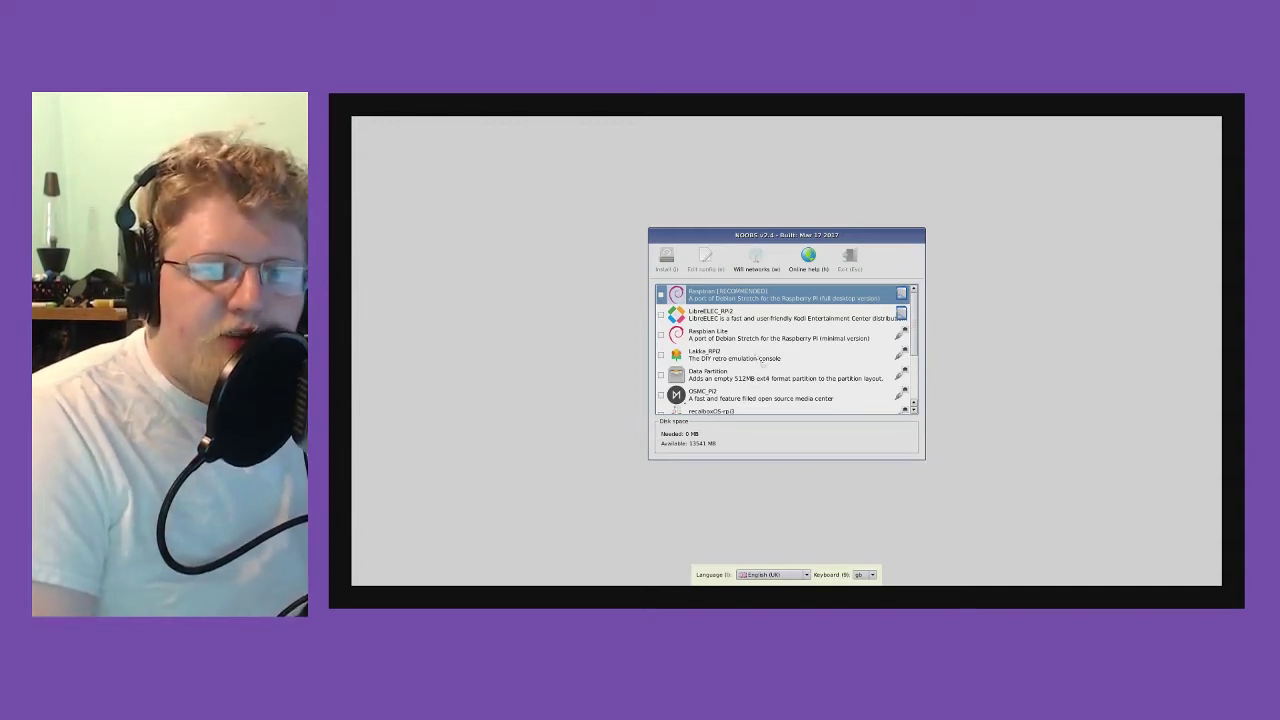
- Tick Raspbian [RECOMMENDED] in the NOOBS operating system list
scroll(799, 358, "down", 2)
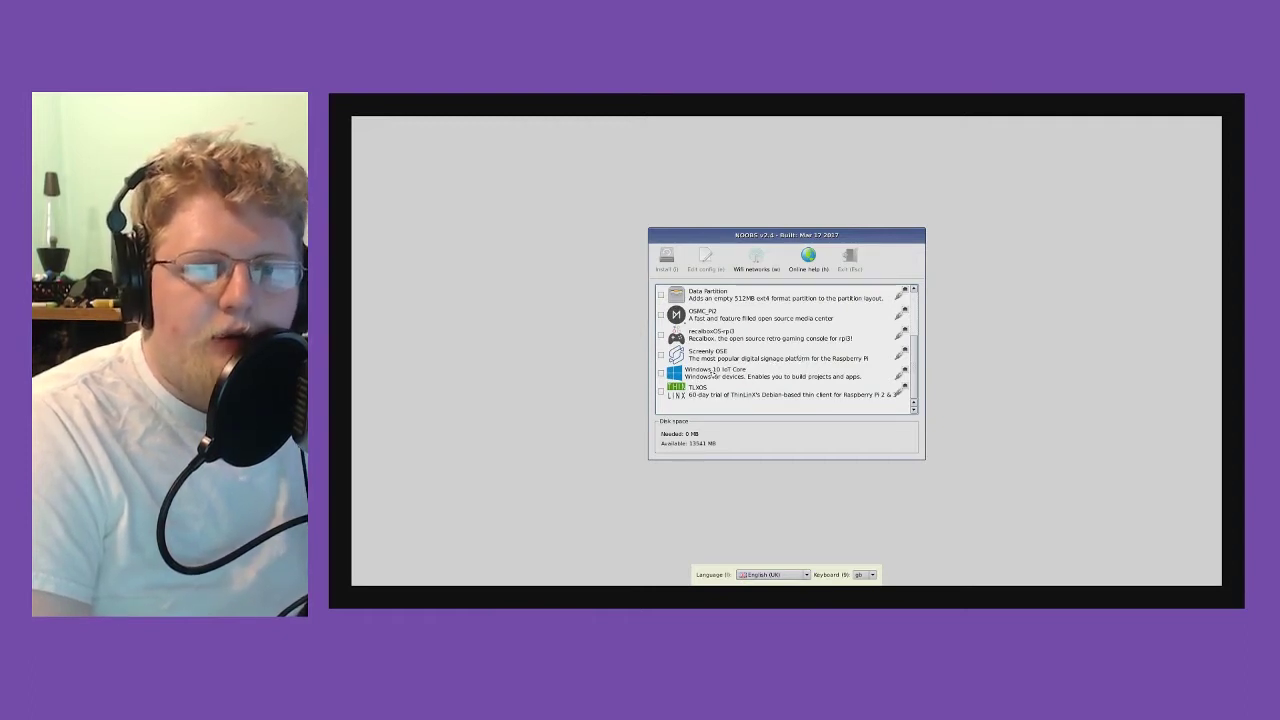
scroll(724, 378, "up", 2)
scroll(724, 378, "down", 1)
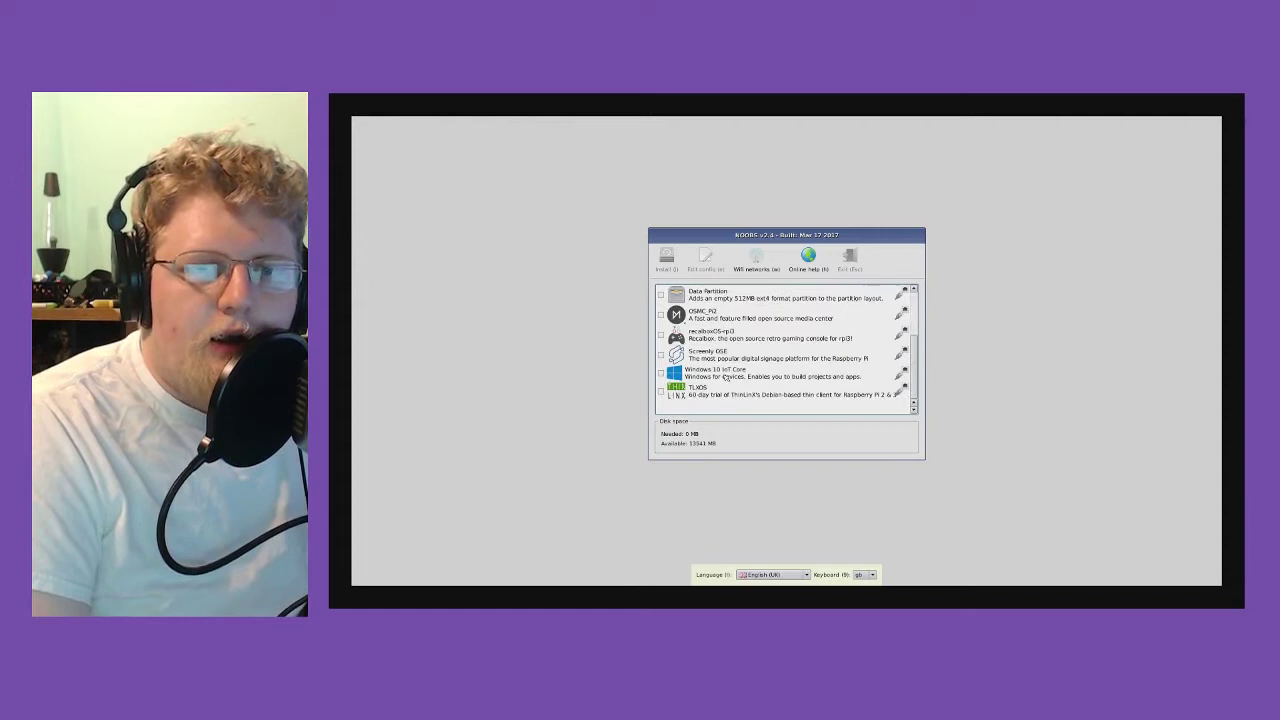
scroll(732, 376, "down", 1)
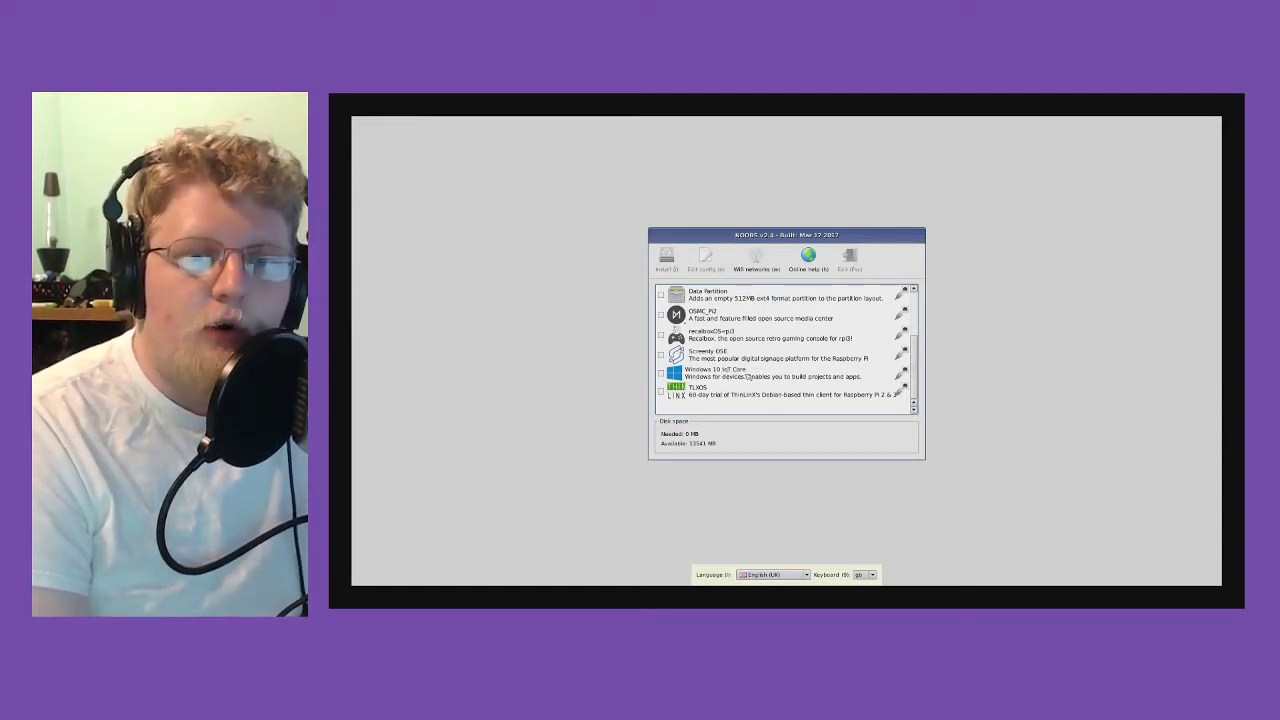
scroll(748, 376, "up", 2)
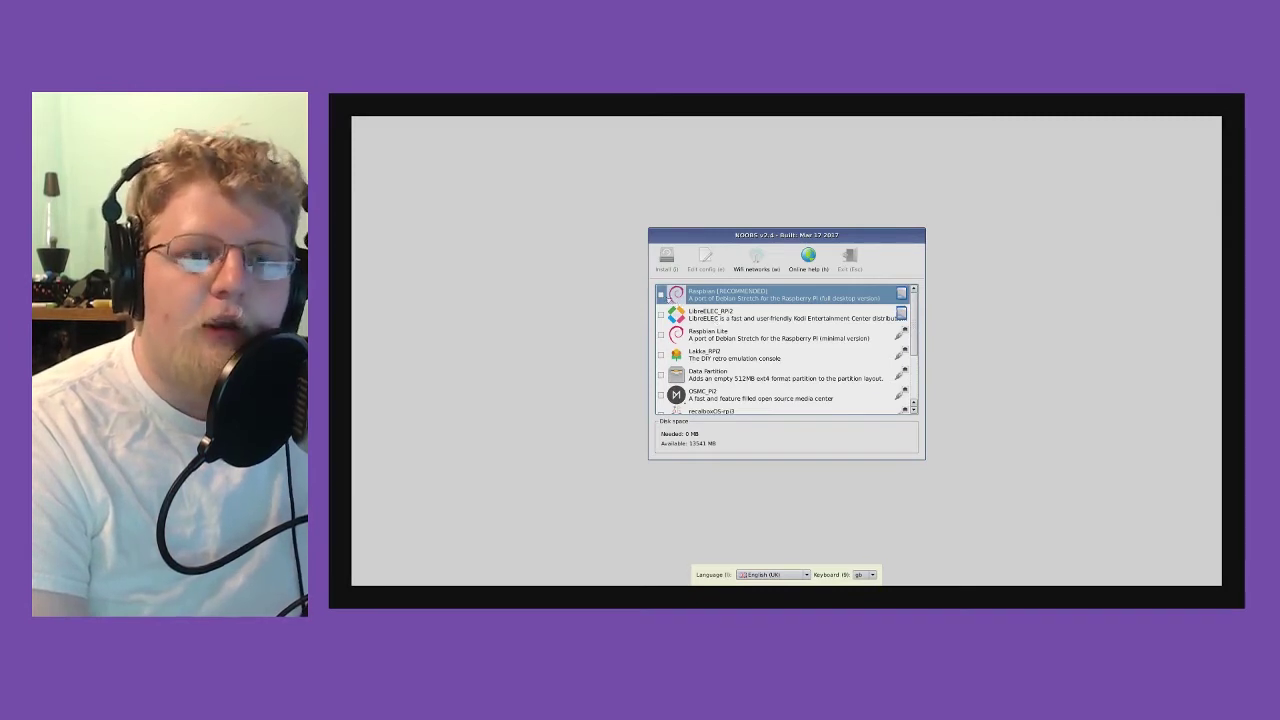
left_click(661, 295)
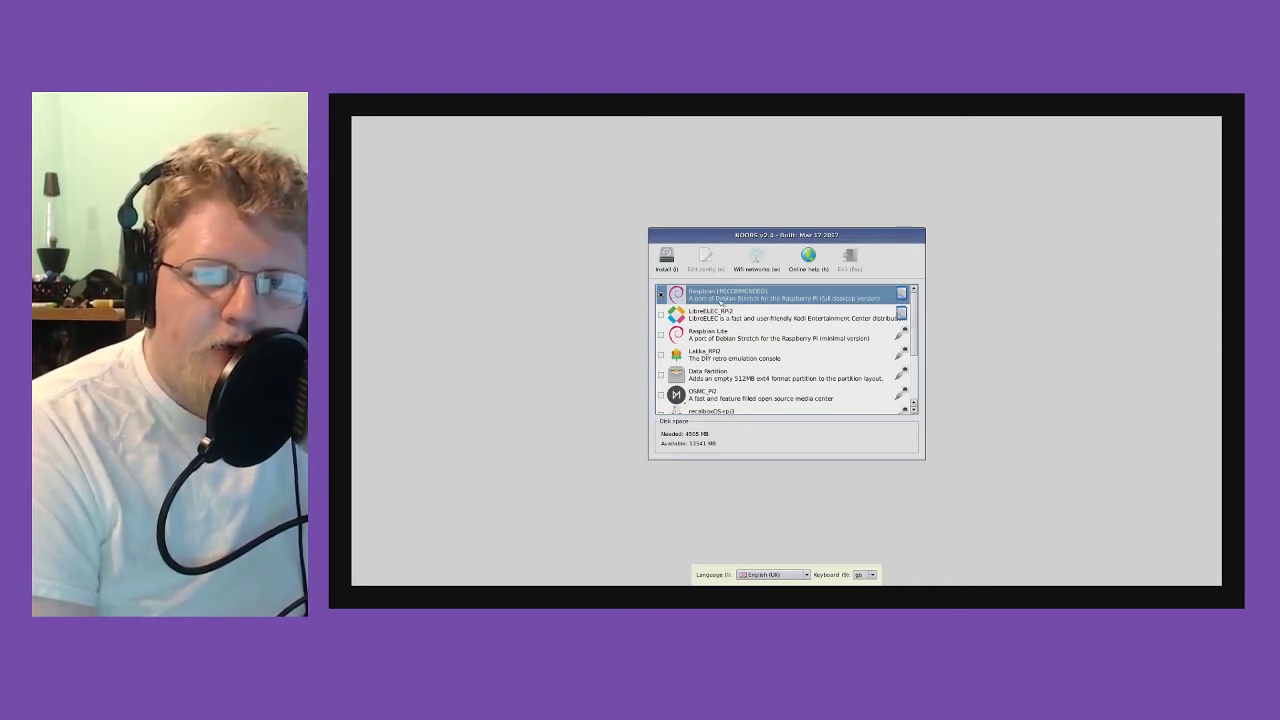
- Install Raspbian, confirming that existing data on the drive will be overwritten
left_click(667, 258)
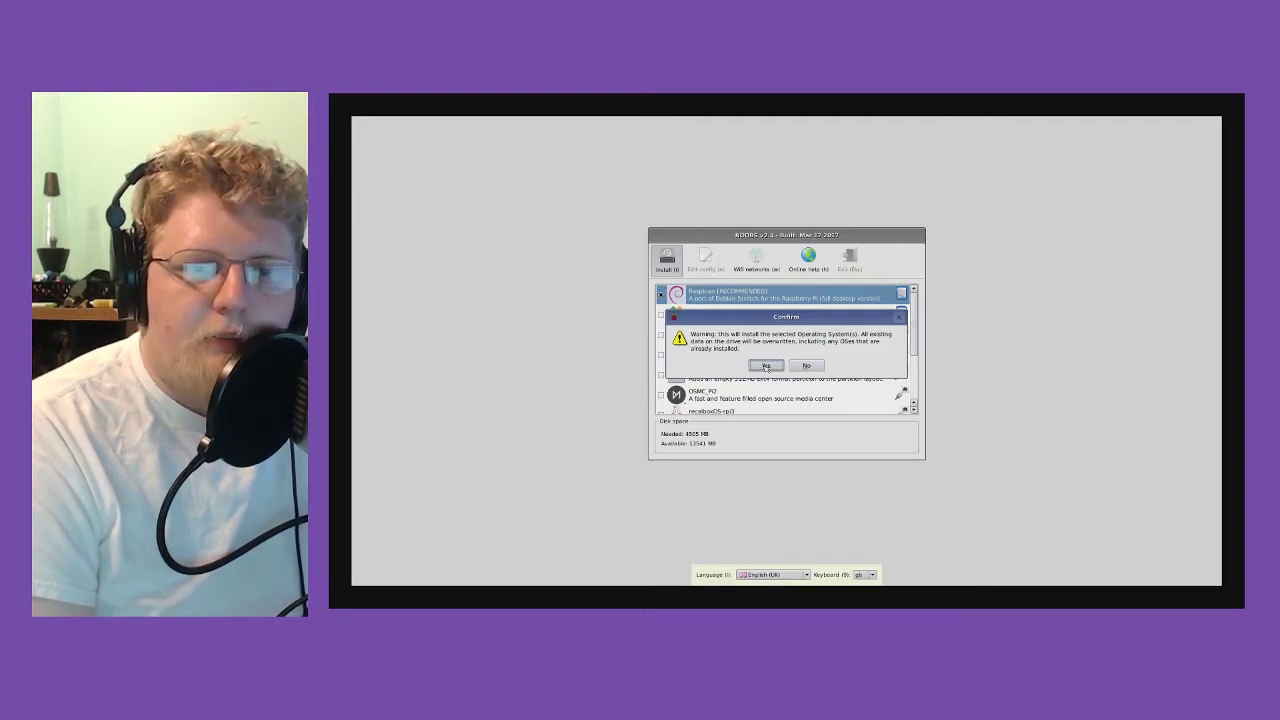
left_click(766, 366)
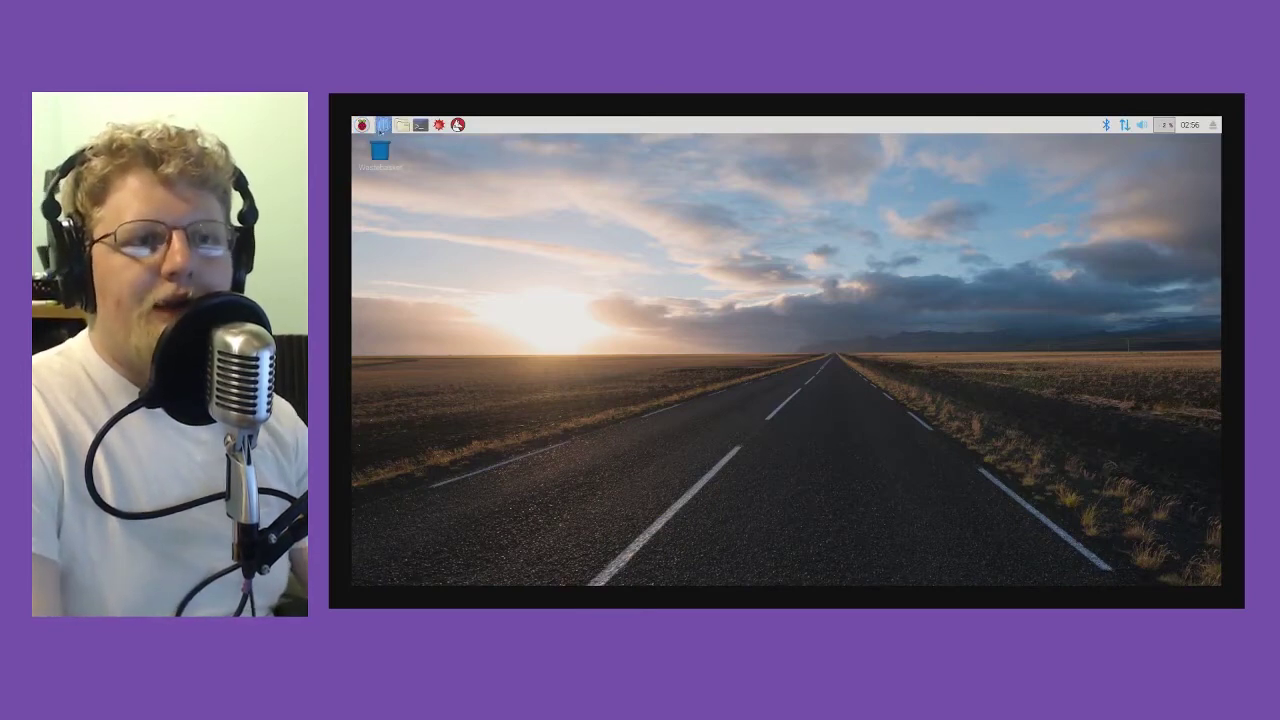
- Launch Chromium and the file manager, then minimize Chromium to show the pi home folder
left_click(381, 126)
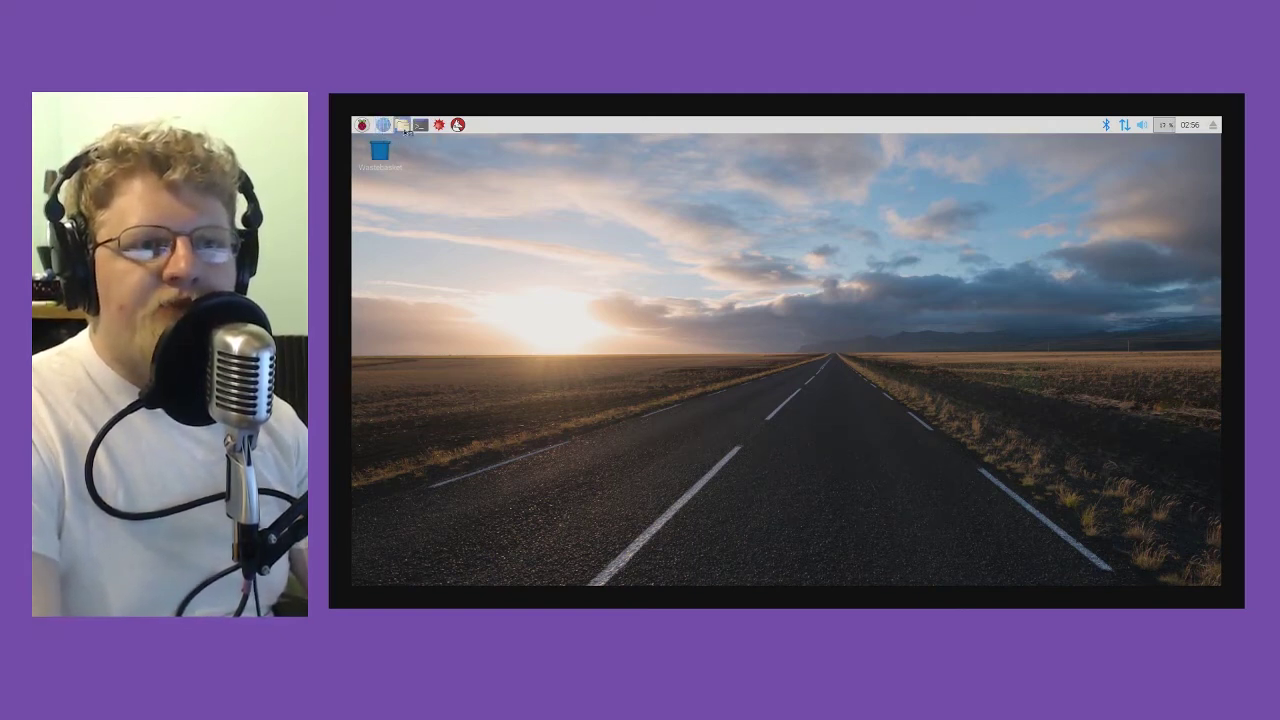
left_click(404, 126)
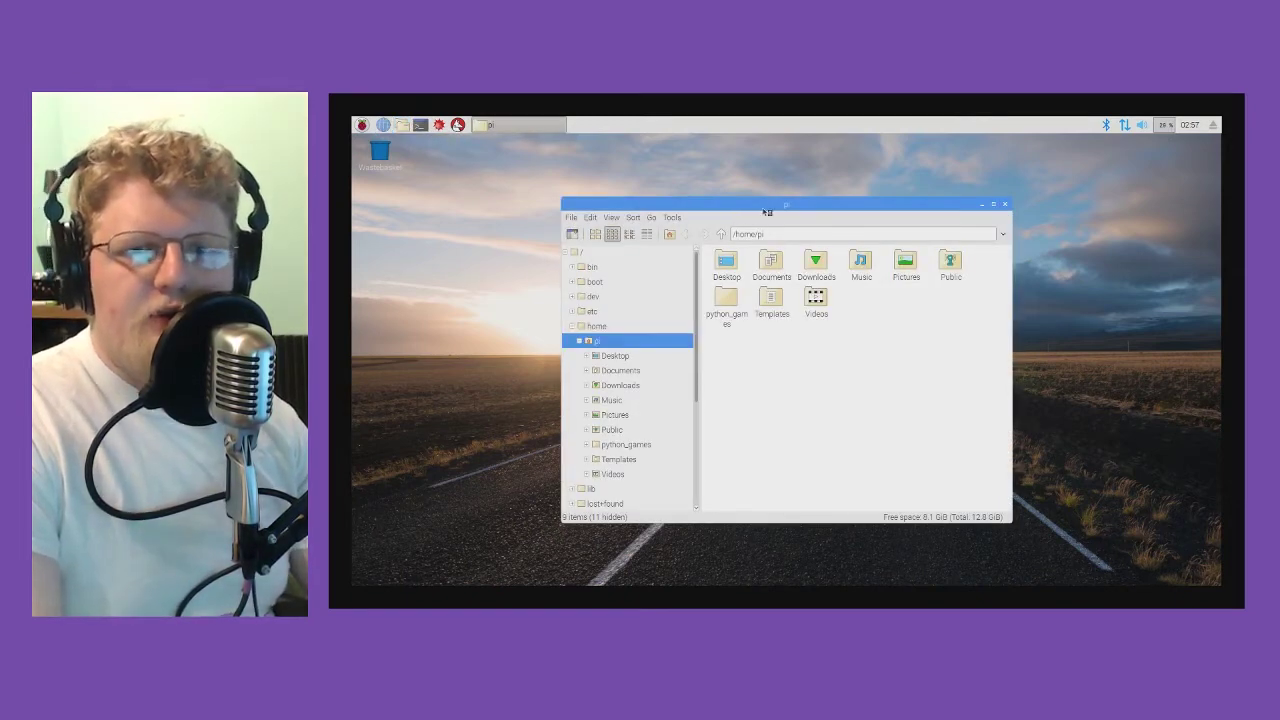
left_click_drag(763, 209, 793, 200)
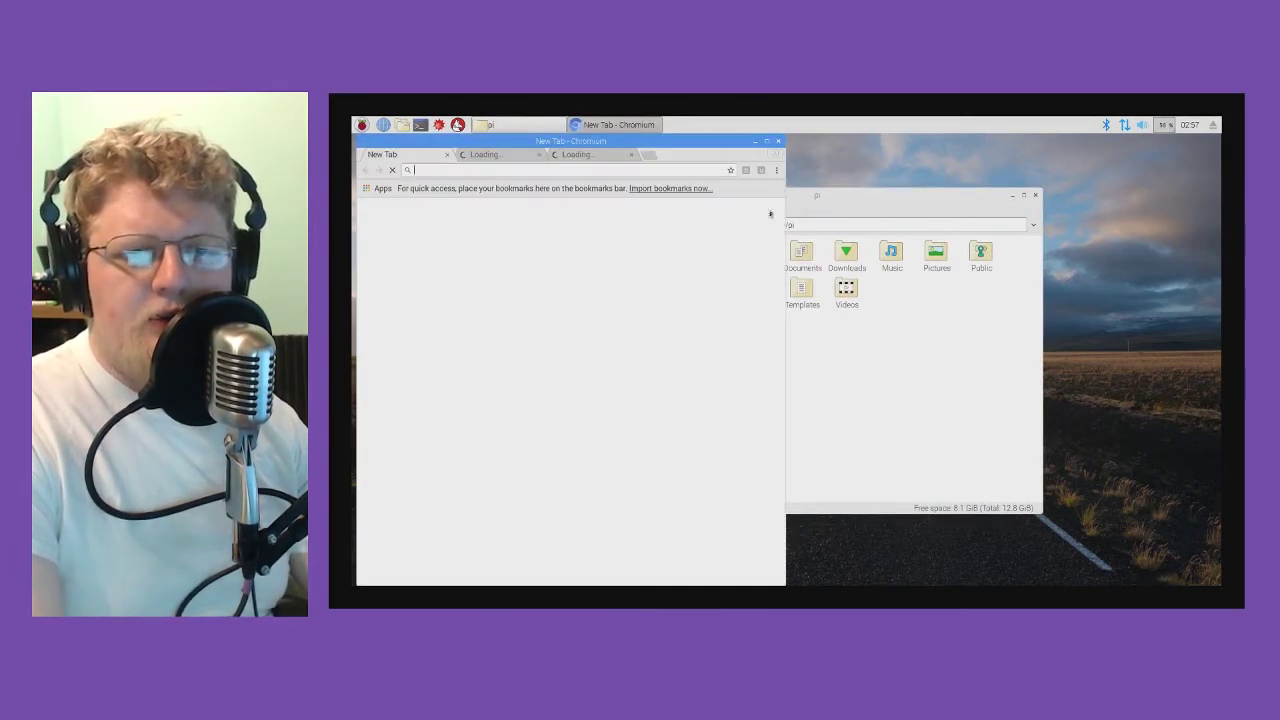
left_click(755, 141)
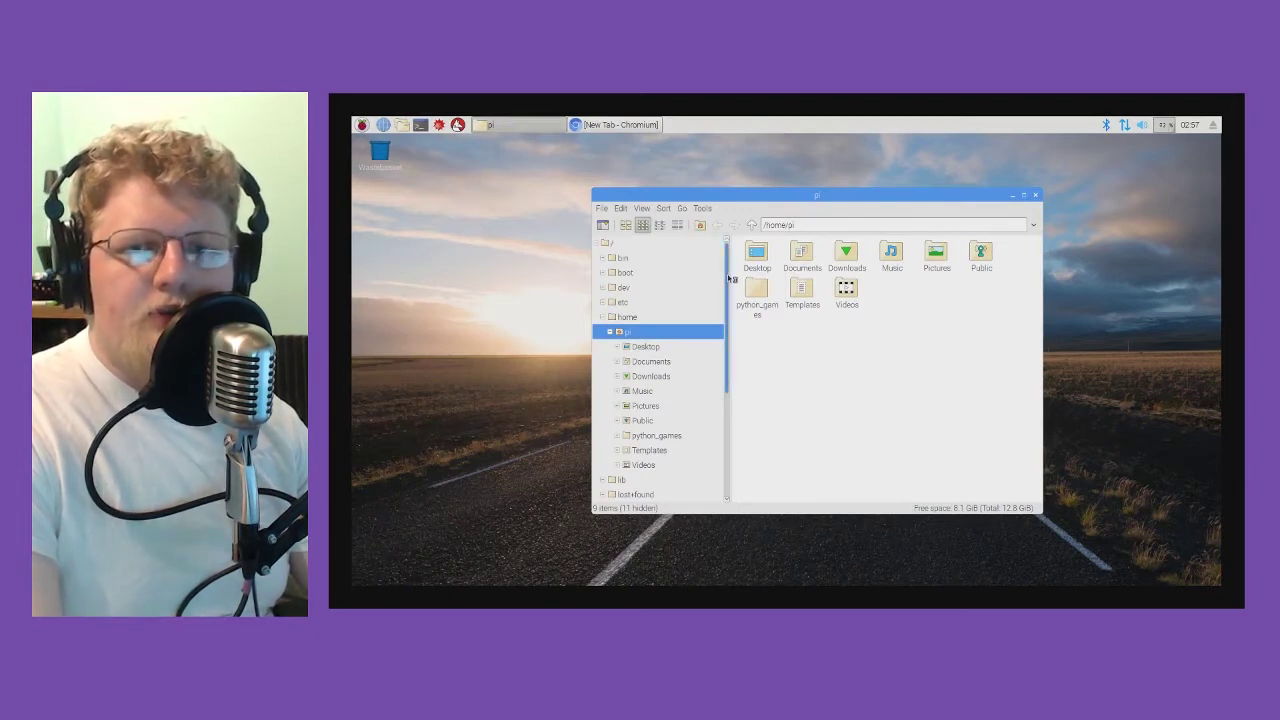
scroll(730, 305, "down", 3)
scroll(730, 305, "up", 3)
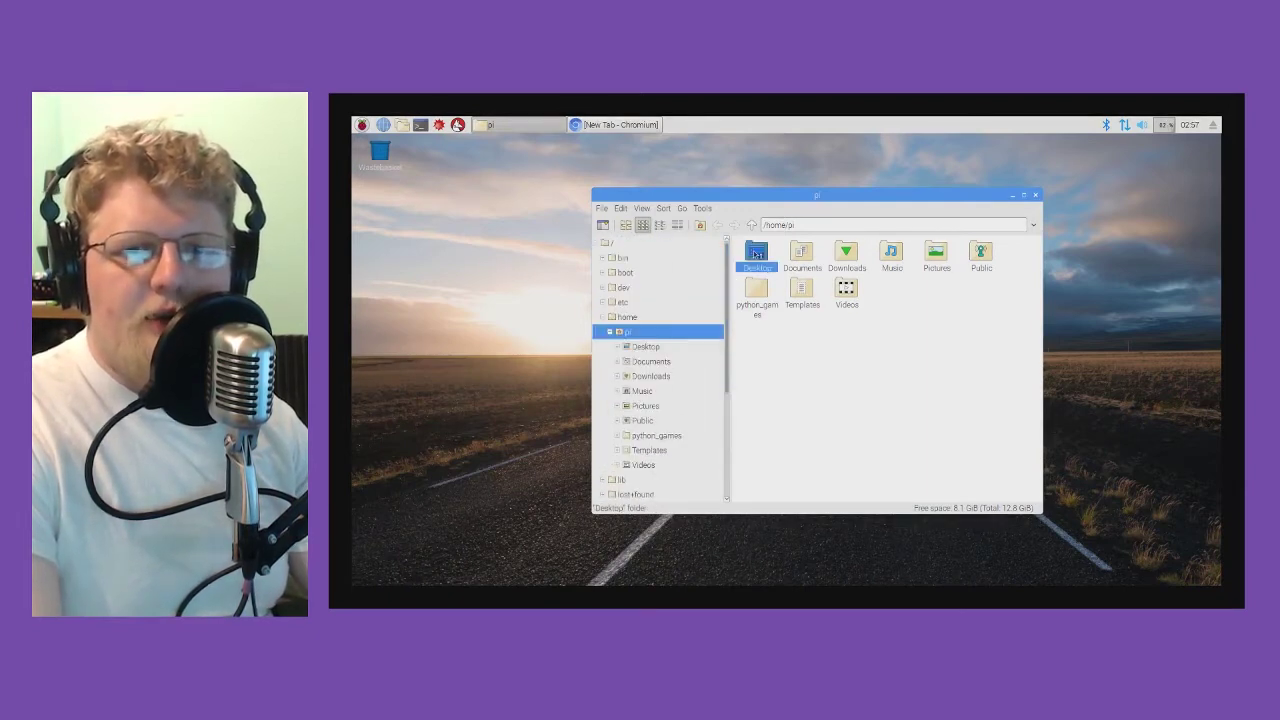
- Open Documents, Downloads, Music and Public in turn, returning to /home/pi after each
double_click(797, 255)
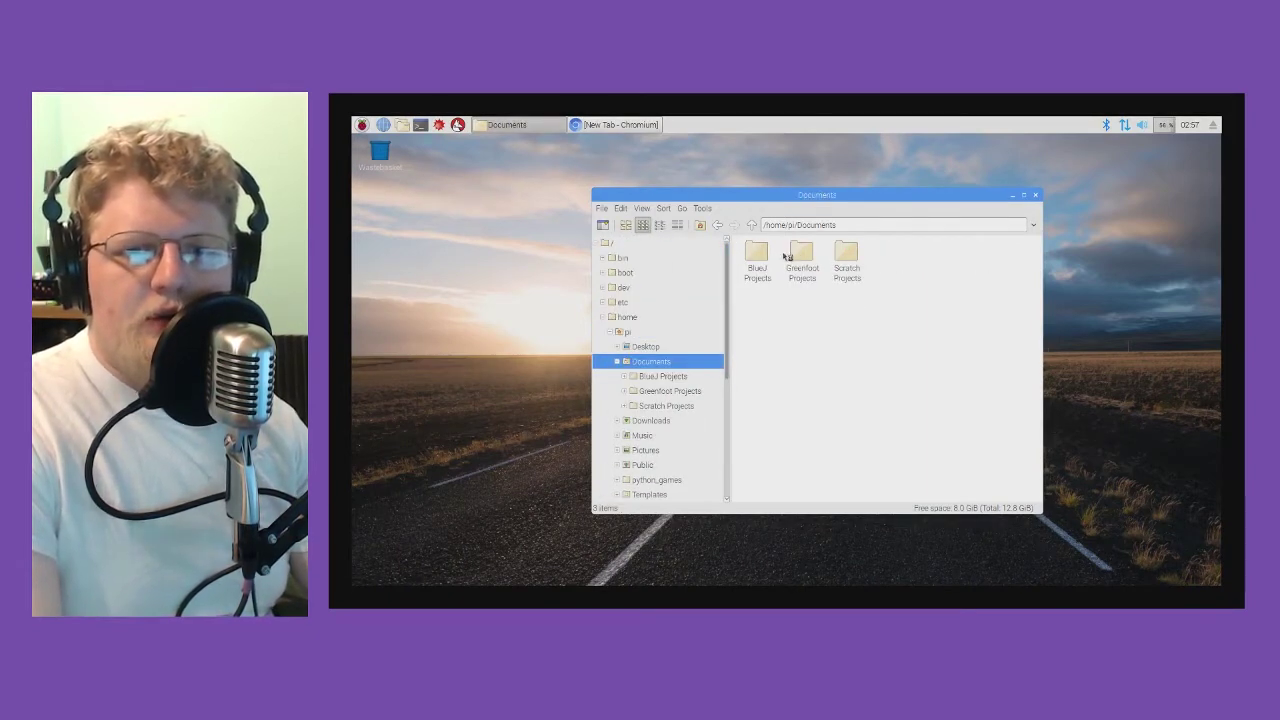
left_click(717, 225)
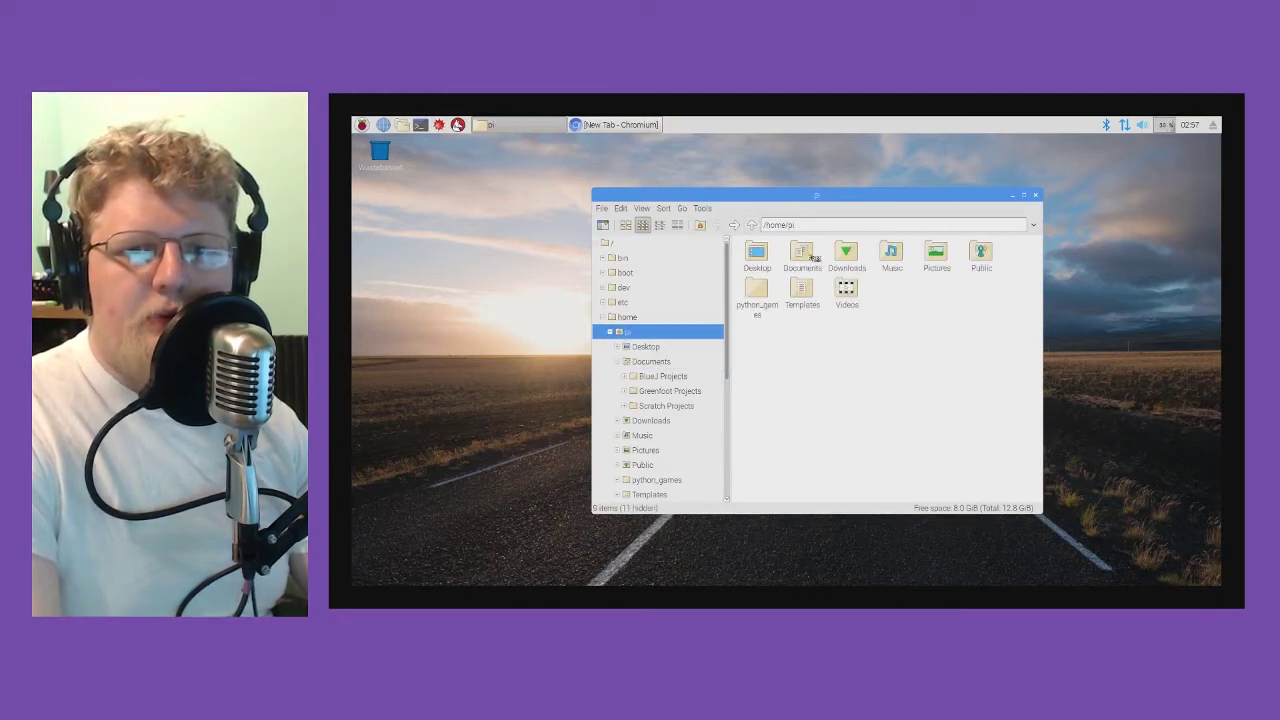
double_click(846, 255)
left_click(717, 225)
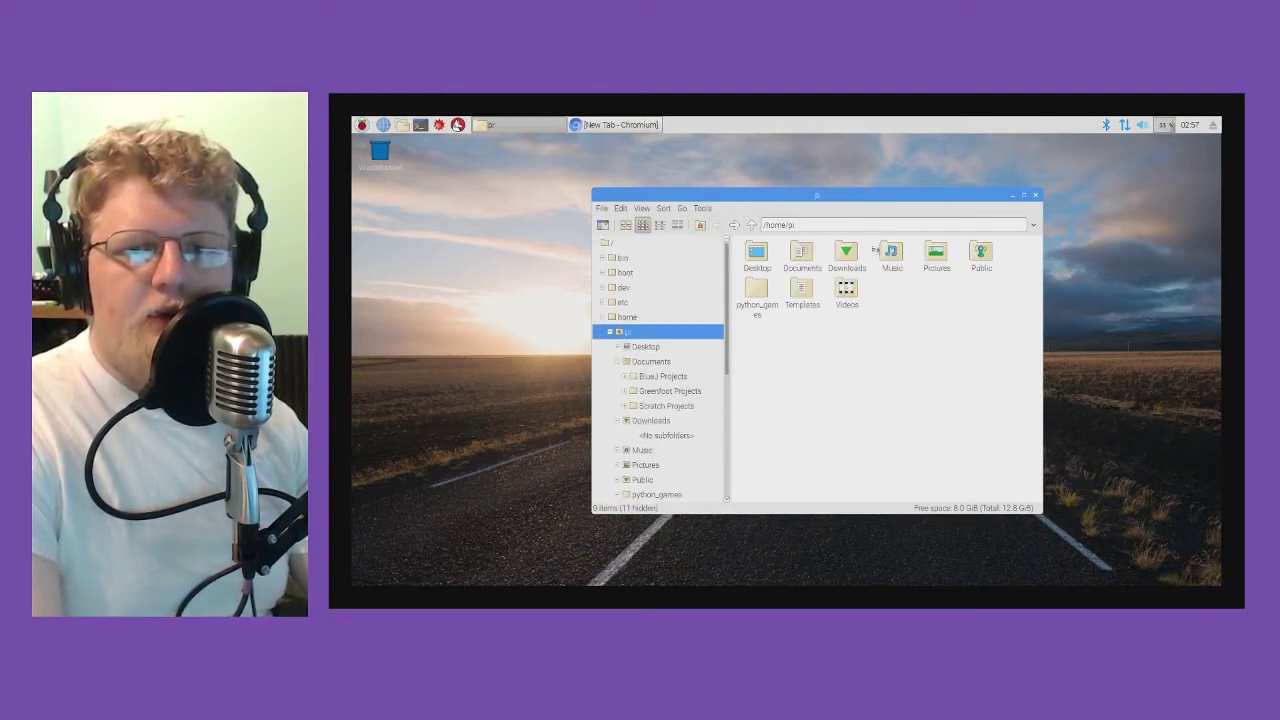
double_click(891, 252)
left_click(717, 225)
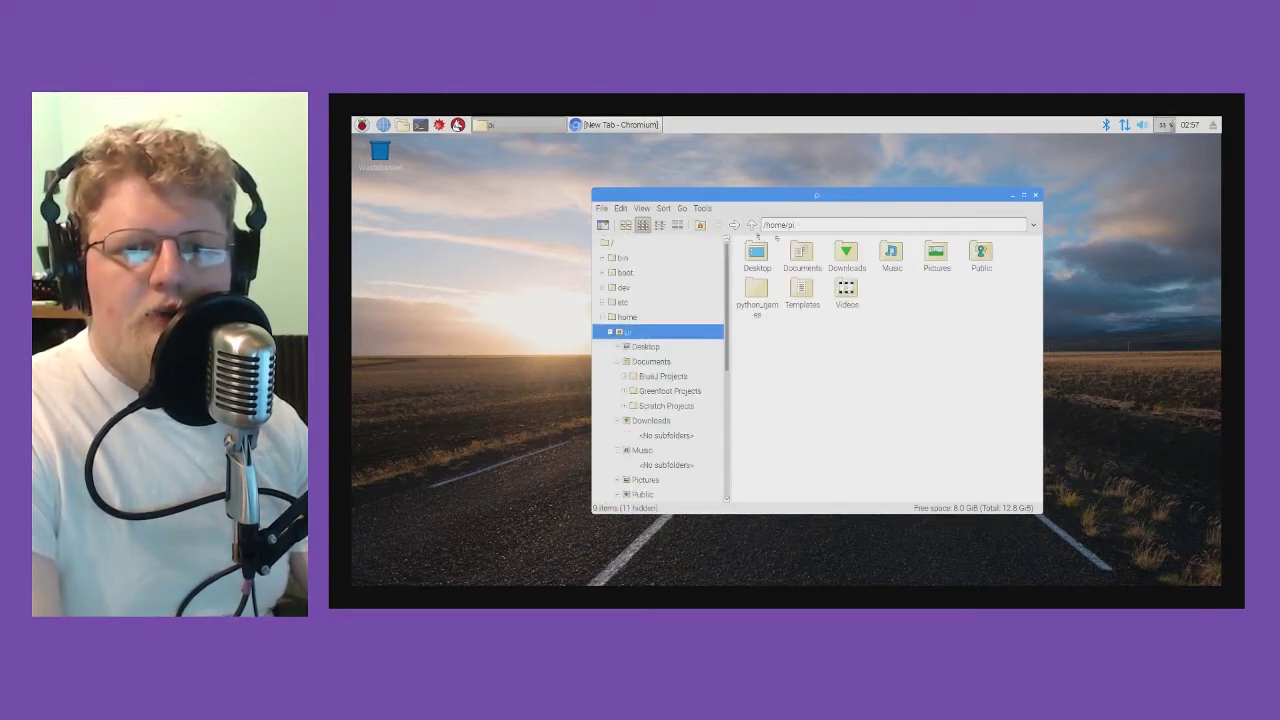
double_click(981, 255)
left_click(717, 225)
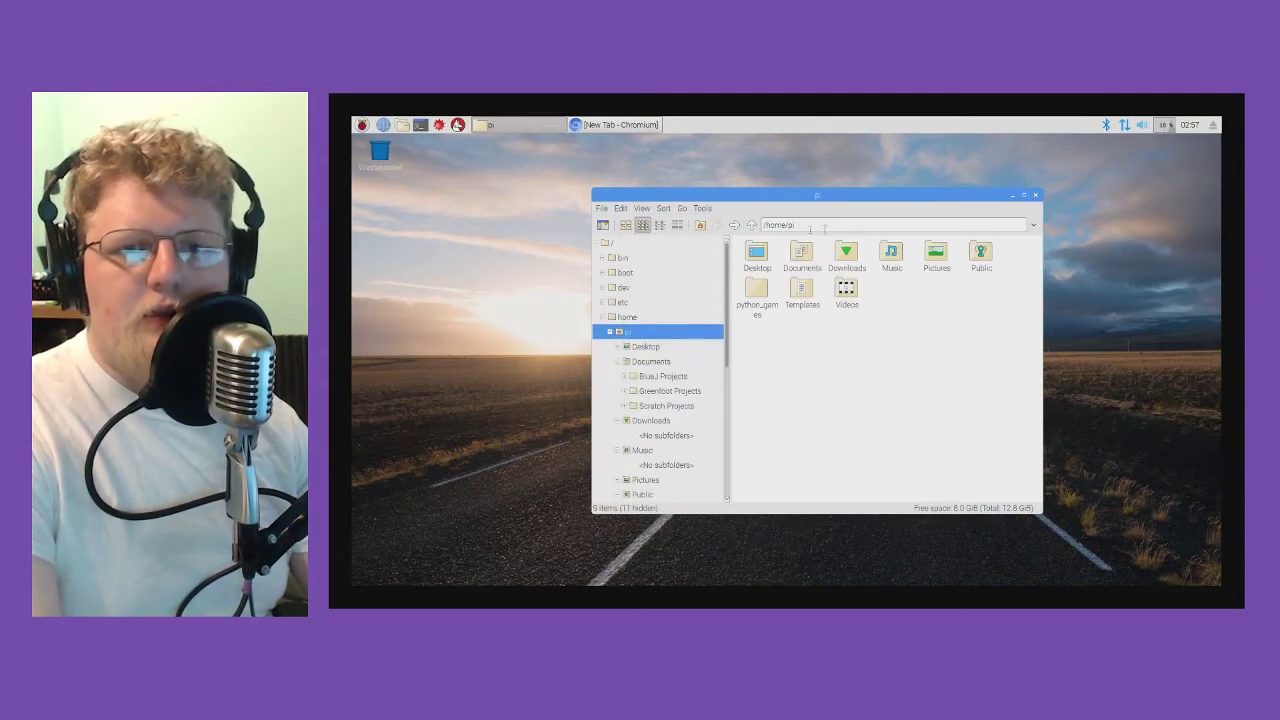
- Close the file manager, restore Chromium, and close the New Tab and Welcome tabs
left_click(1035, 196)
left_click(534, 126)
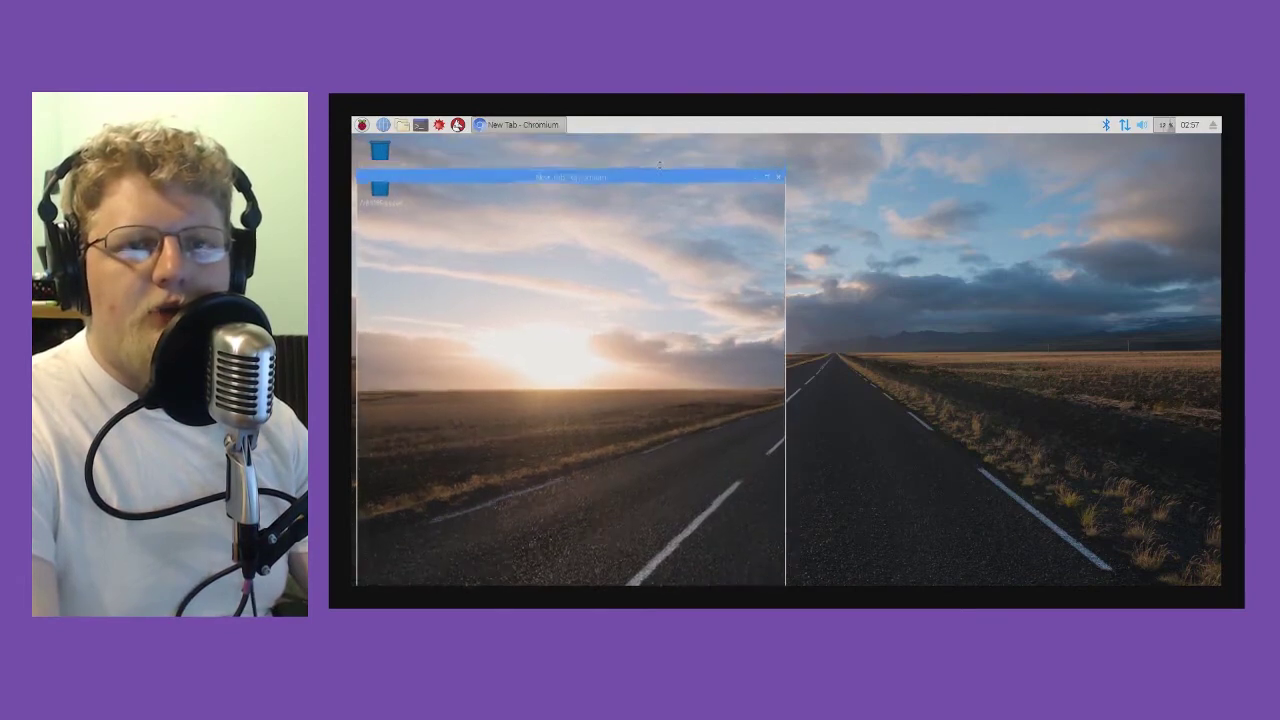
left_click_drag(723, 158, 787, 143)
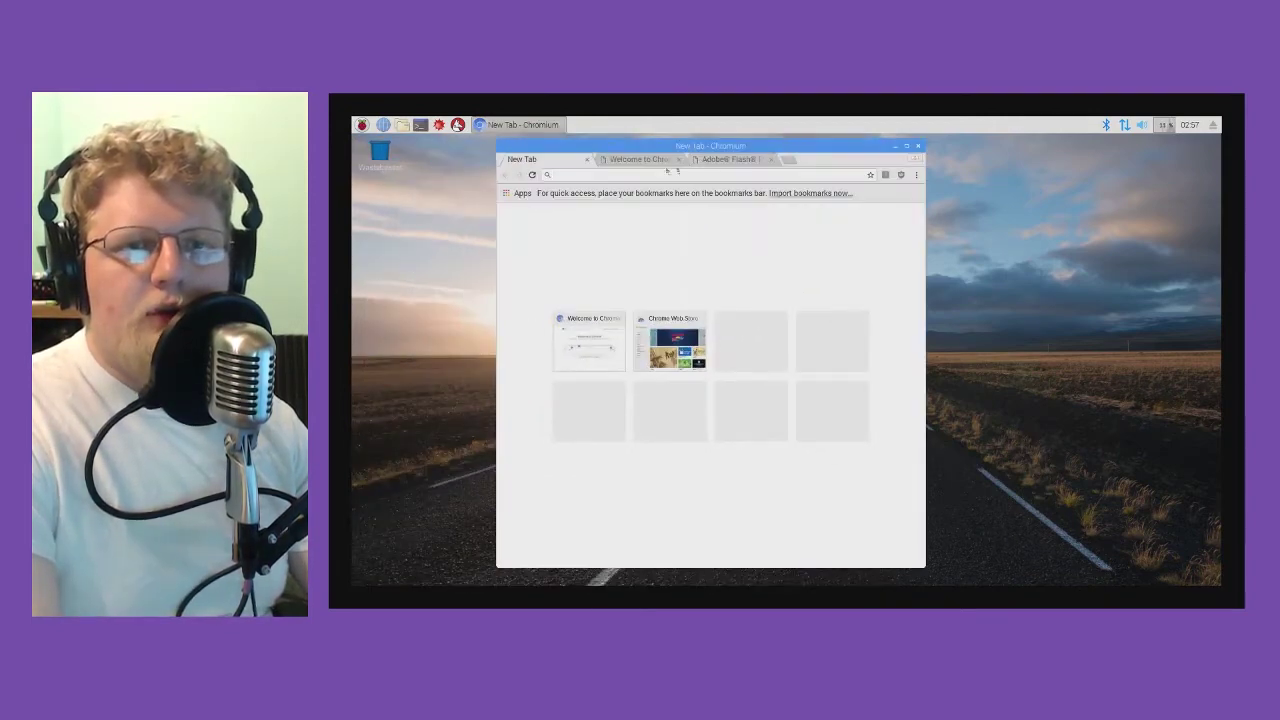
left_click(588, 160)
left_click(588, 160)
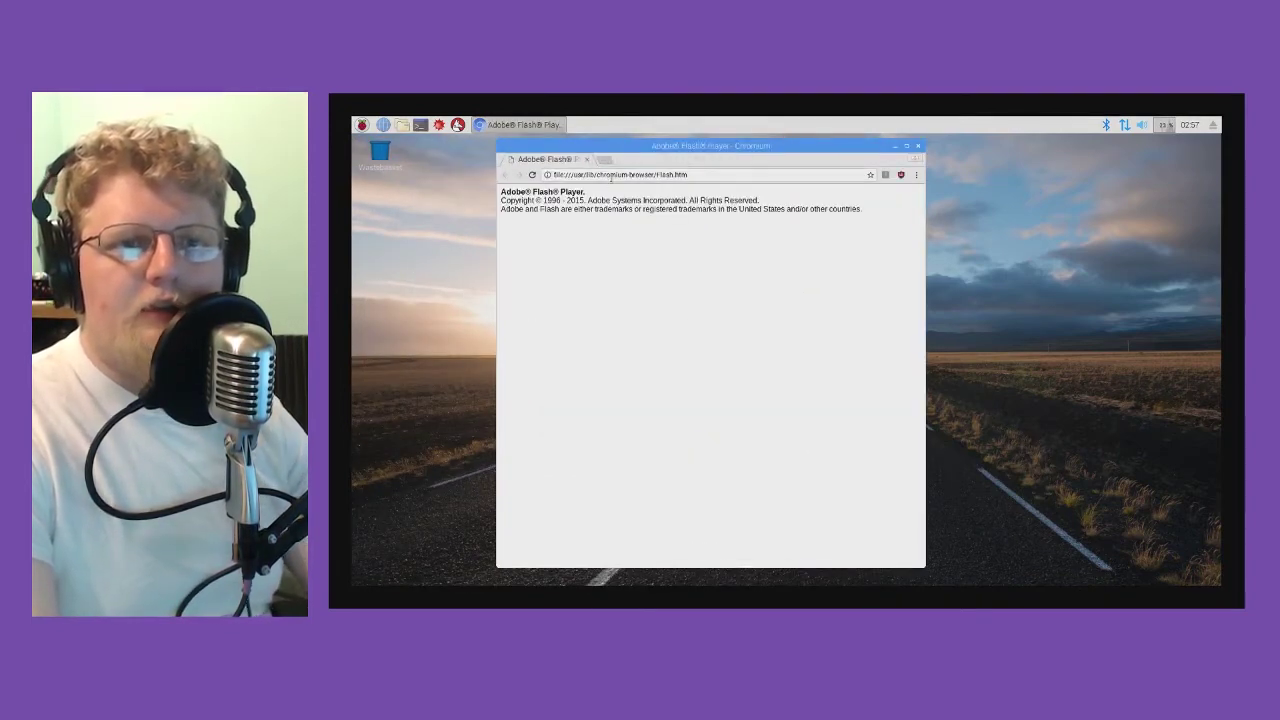
- Search for 'x air edit' from the address bar
left_click(611, 175)
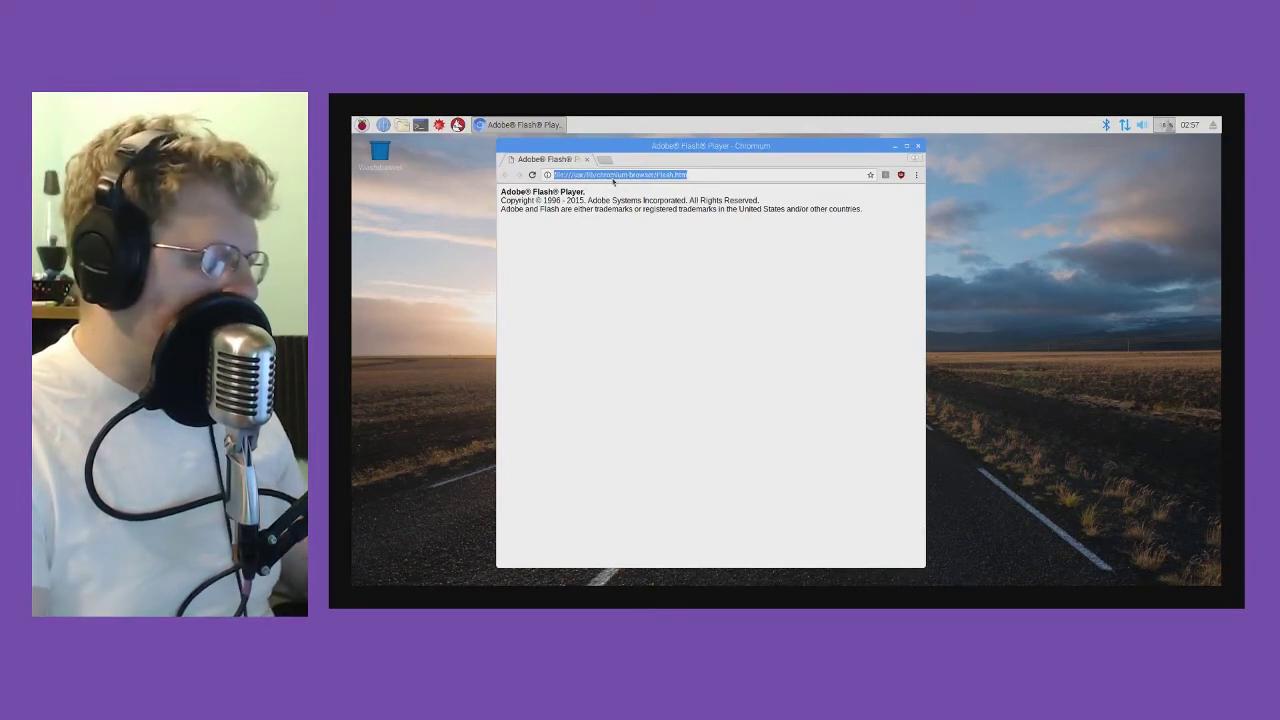
type("jfeklj")
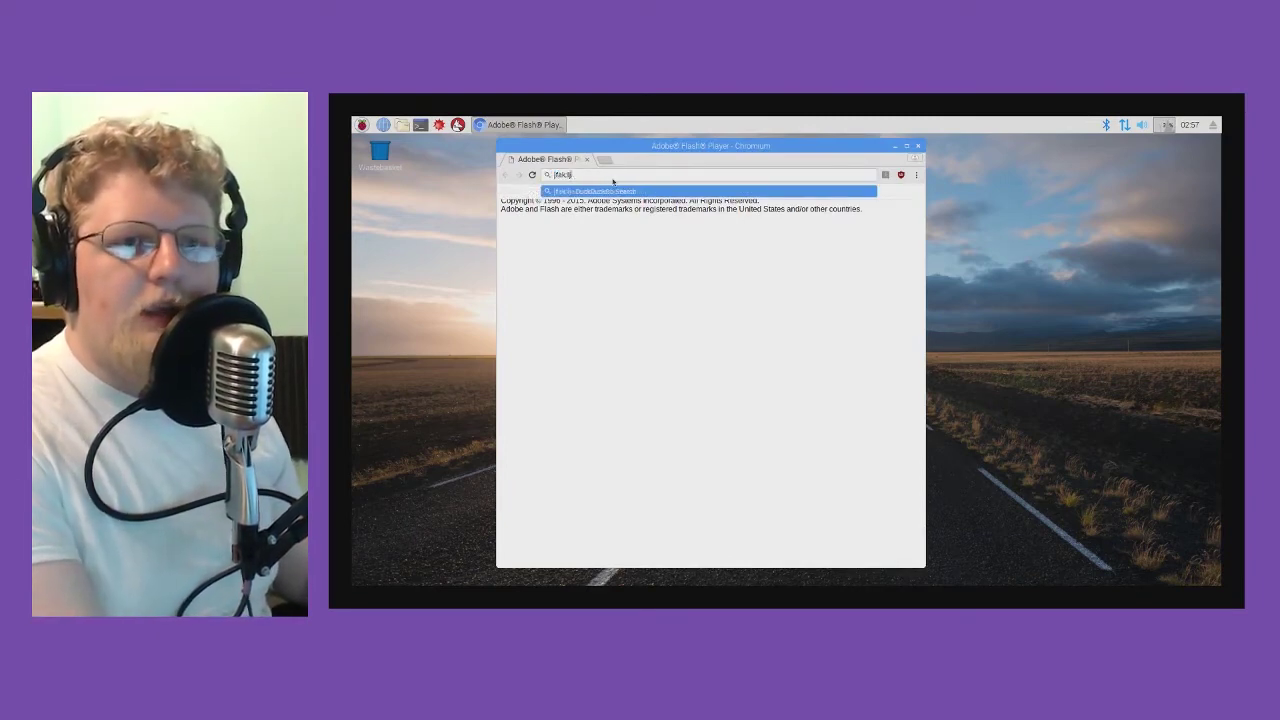
key("BackSpace")
key("BackSpace")
key("BackSpace")
key("BackSpace")
key("BackSpace")
key("BackSpace")
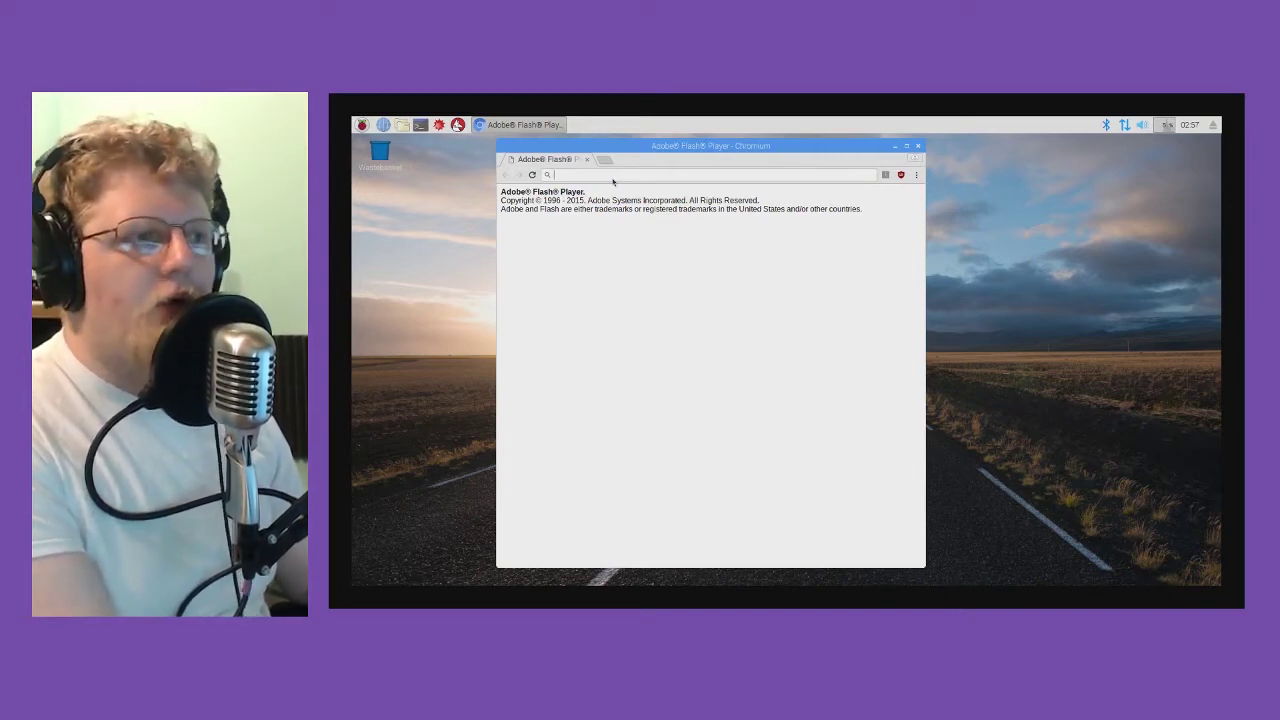
type("j")
key("BackSpace")
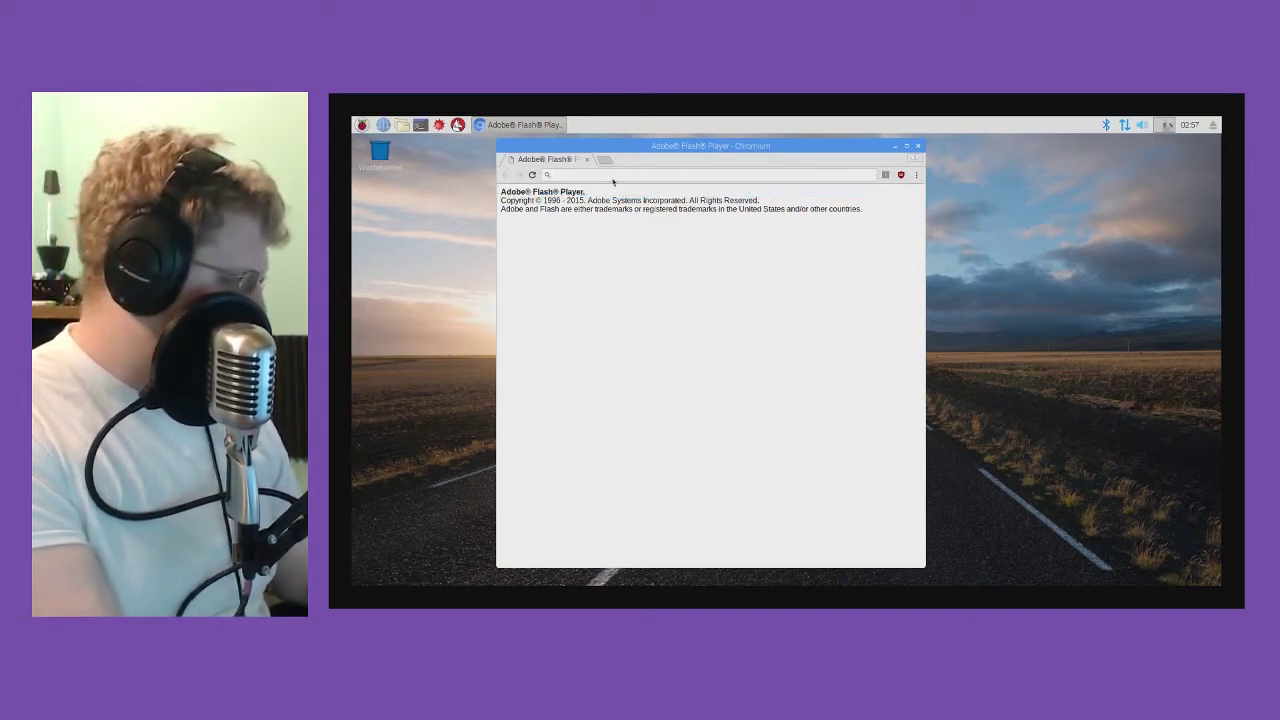
type("x air edit")
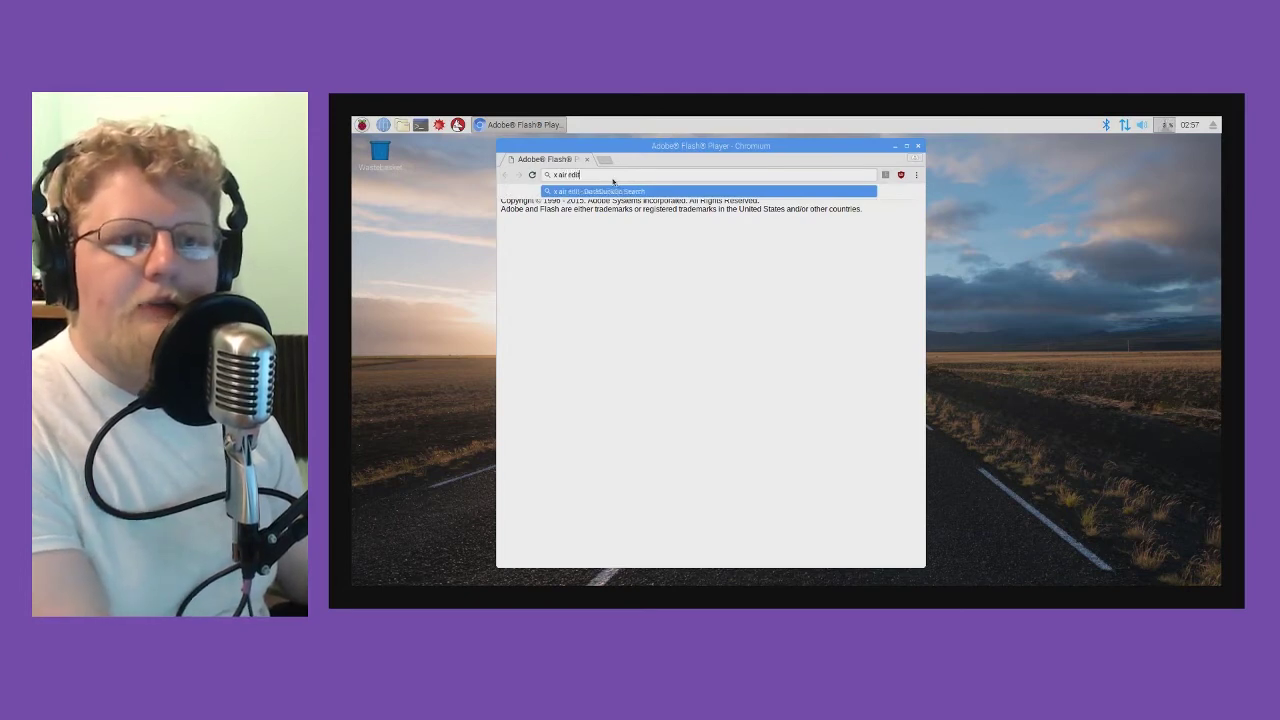
key("Return")
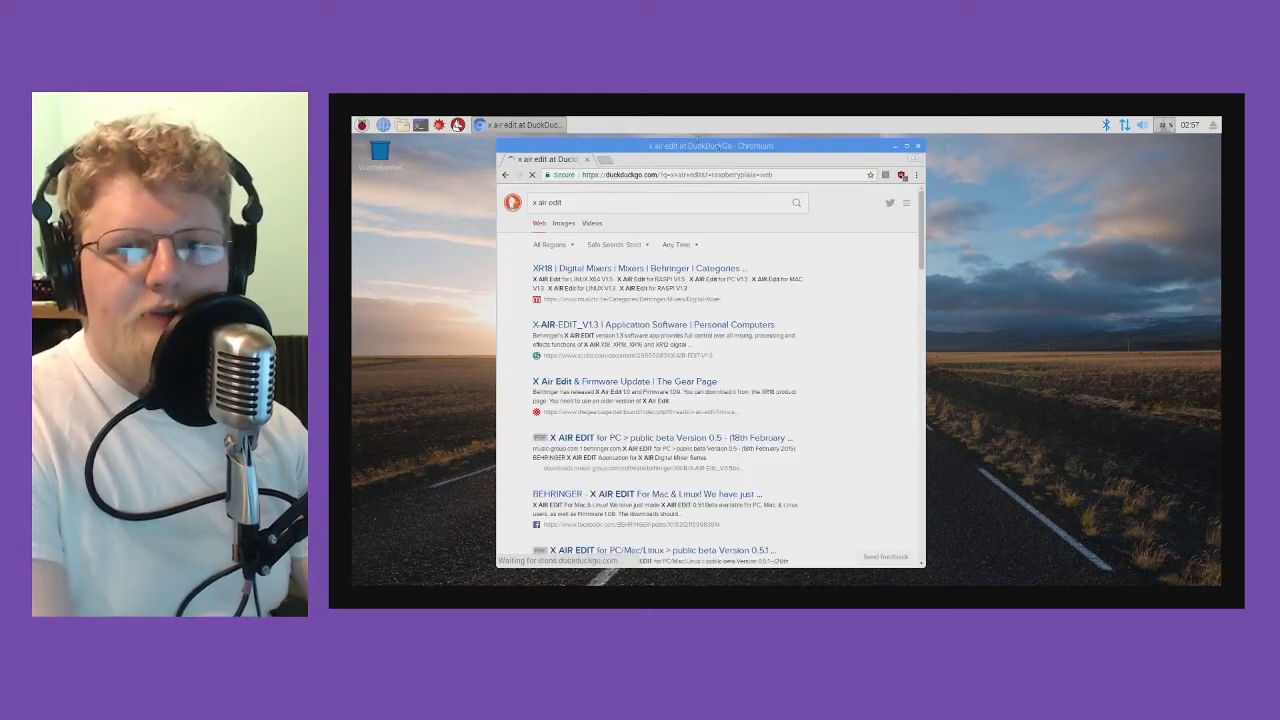
- Open Chromium Settings, close the DuckDuckGo tab, and scroll to the search engine section
left_click(916, 175)
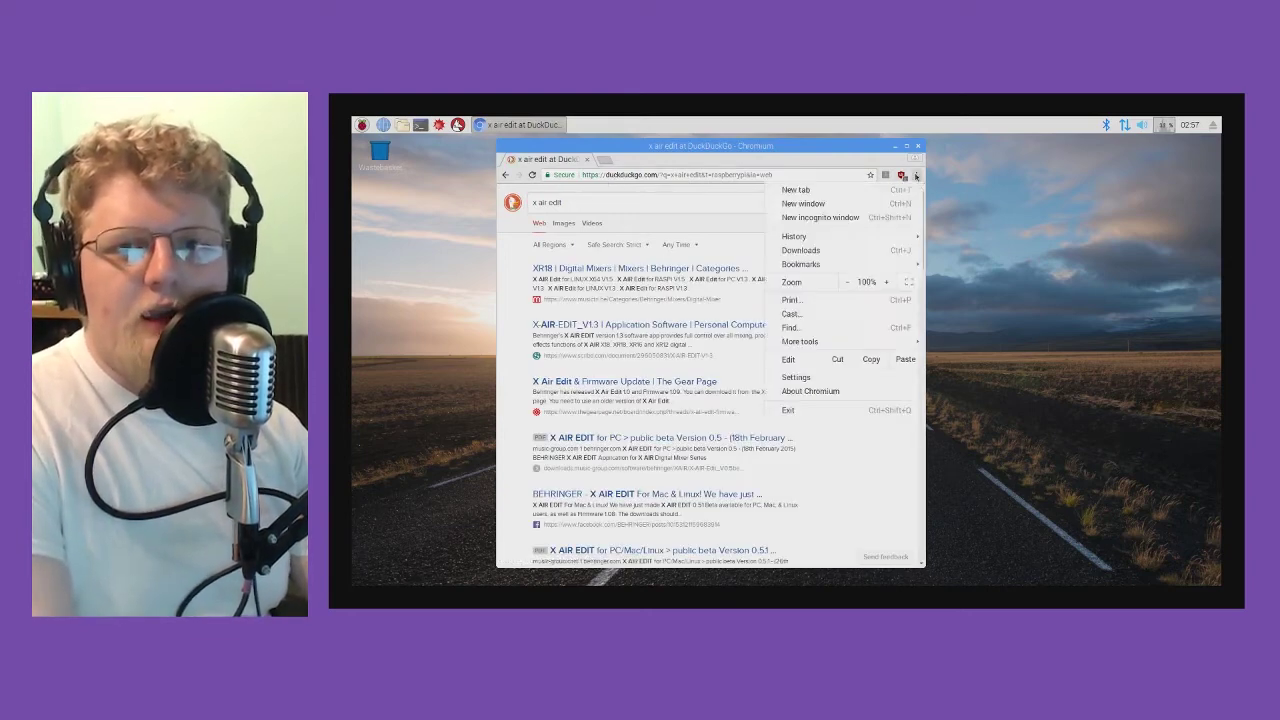
left_click(824, 377)
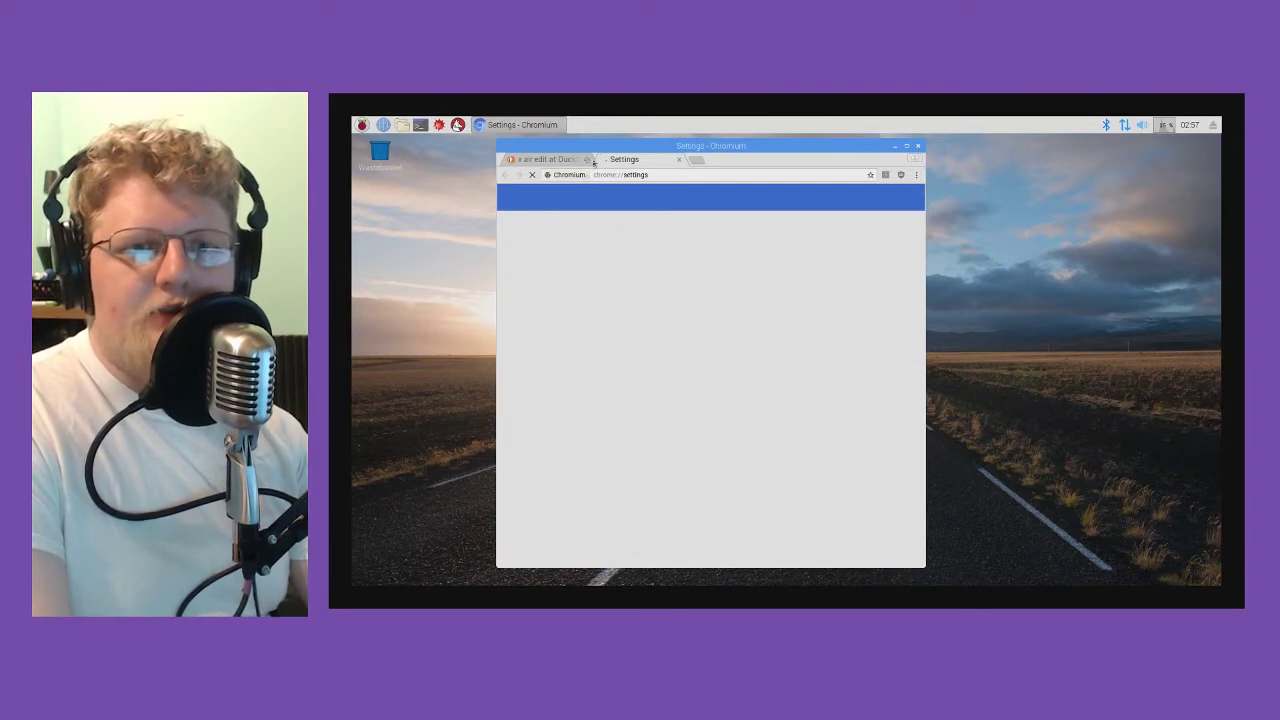
left_click(587, 159)
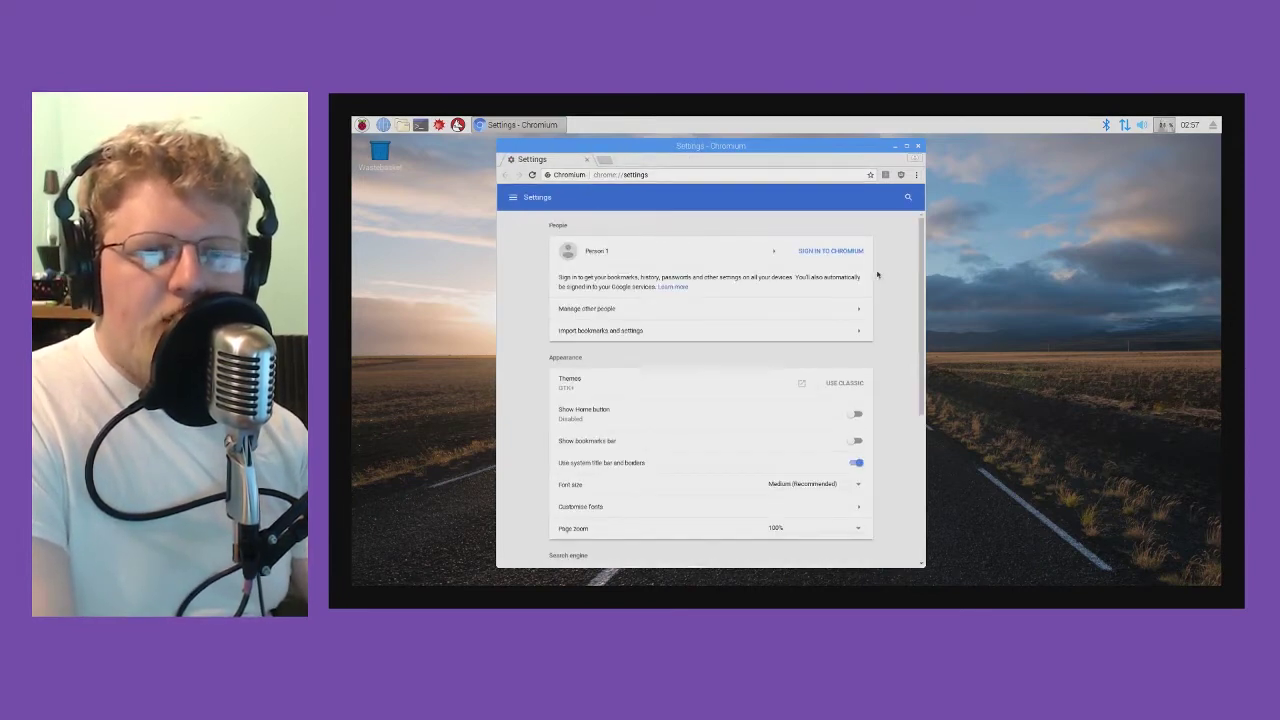
scroll(870, 300, "down", 1)
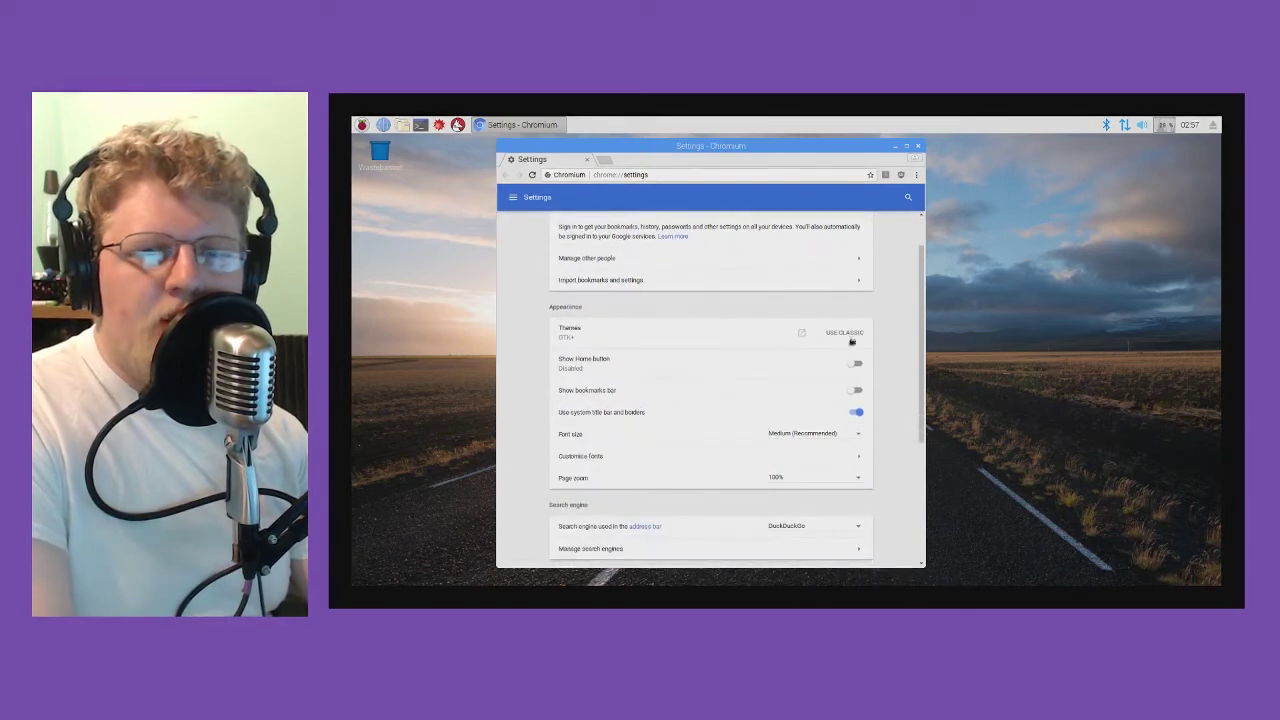
scroll(875, 350, "down", 1)
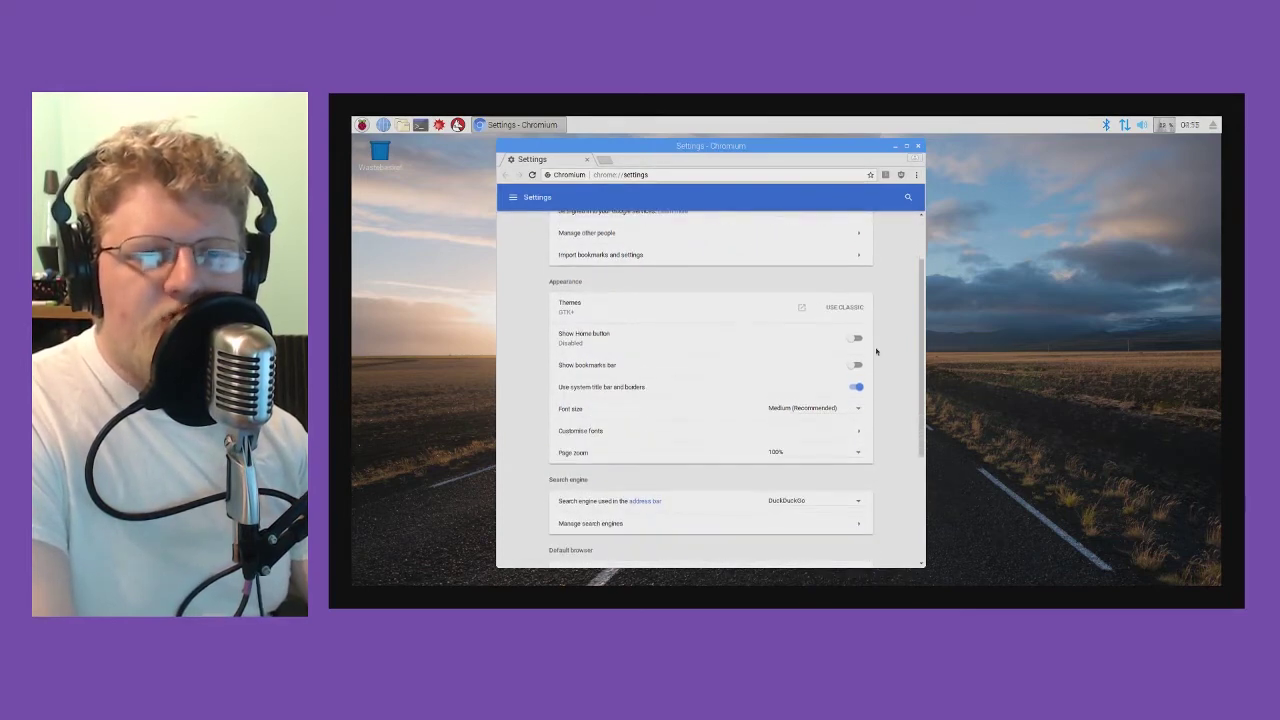
scroll(879, 387, "down", 1)
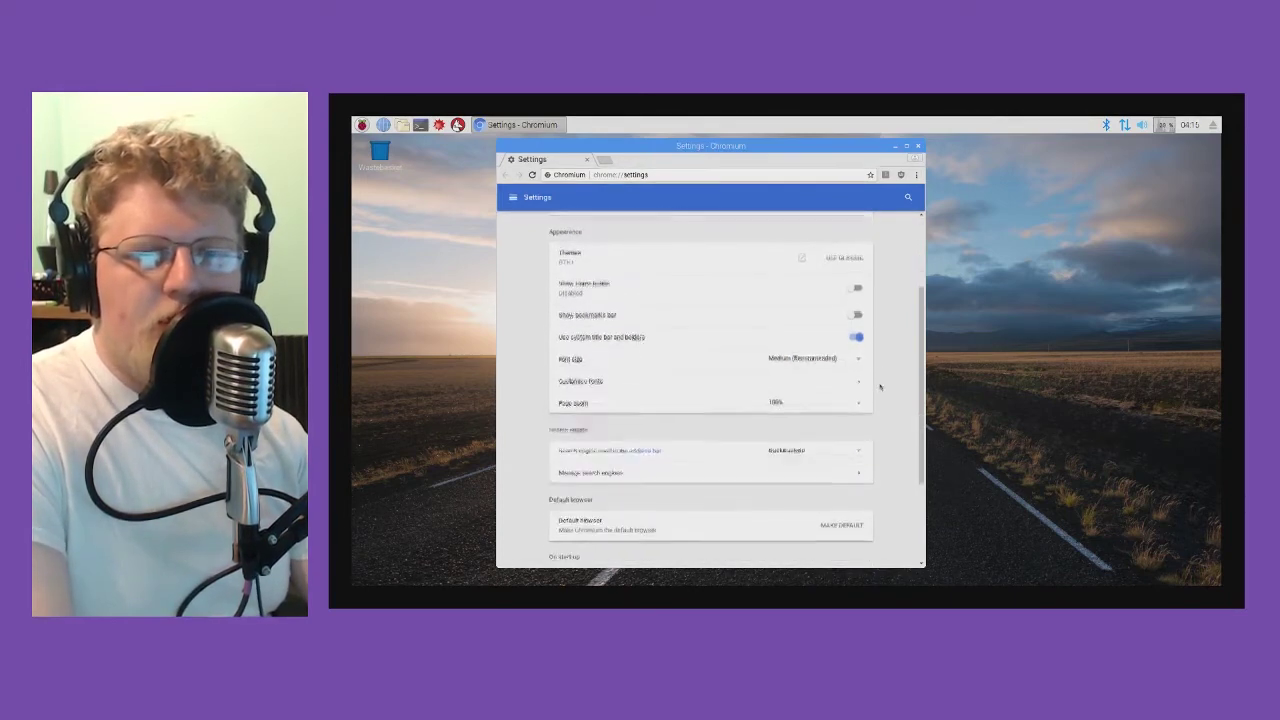
scroll(872, 383, "down", 1)
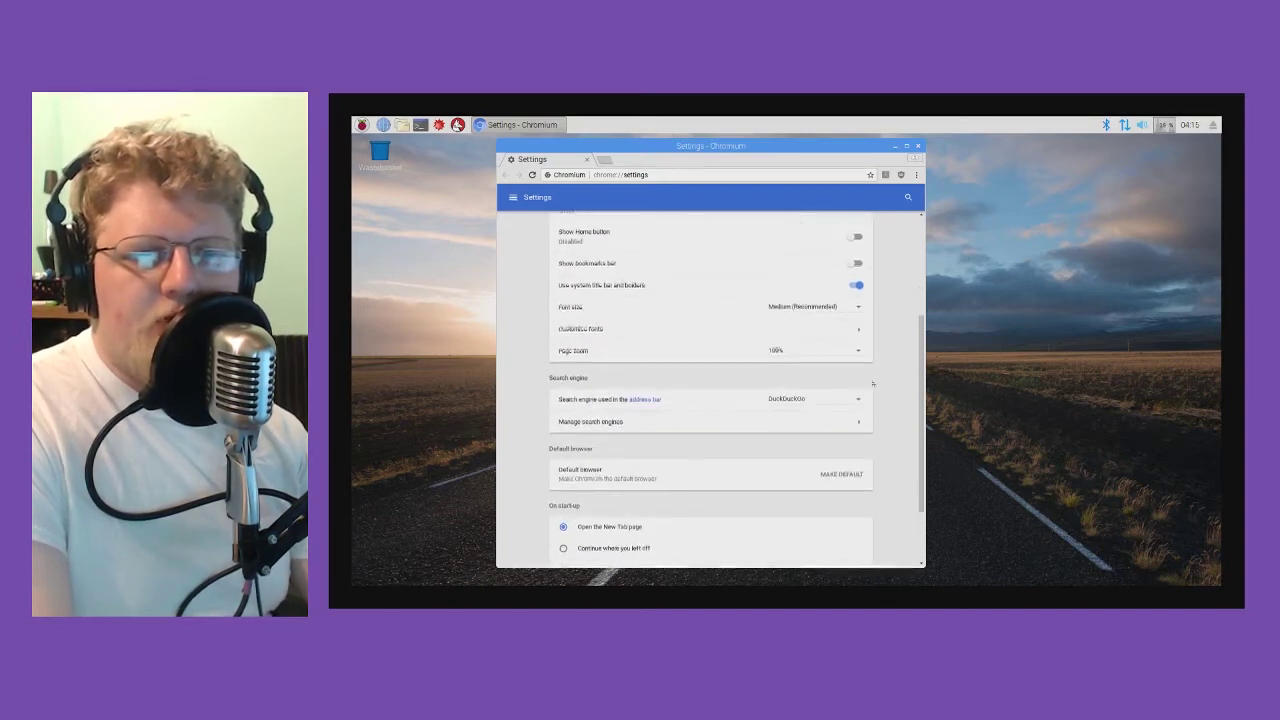
scroll(872, 383, "down", 1)
- Browse the desktop Appearance Settings tabs and close them without changes
right_click(1031, 321)
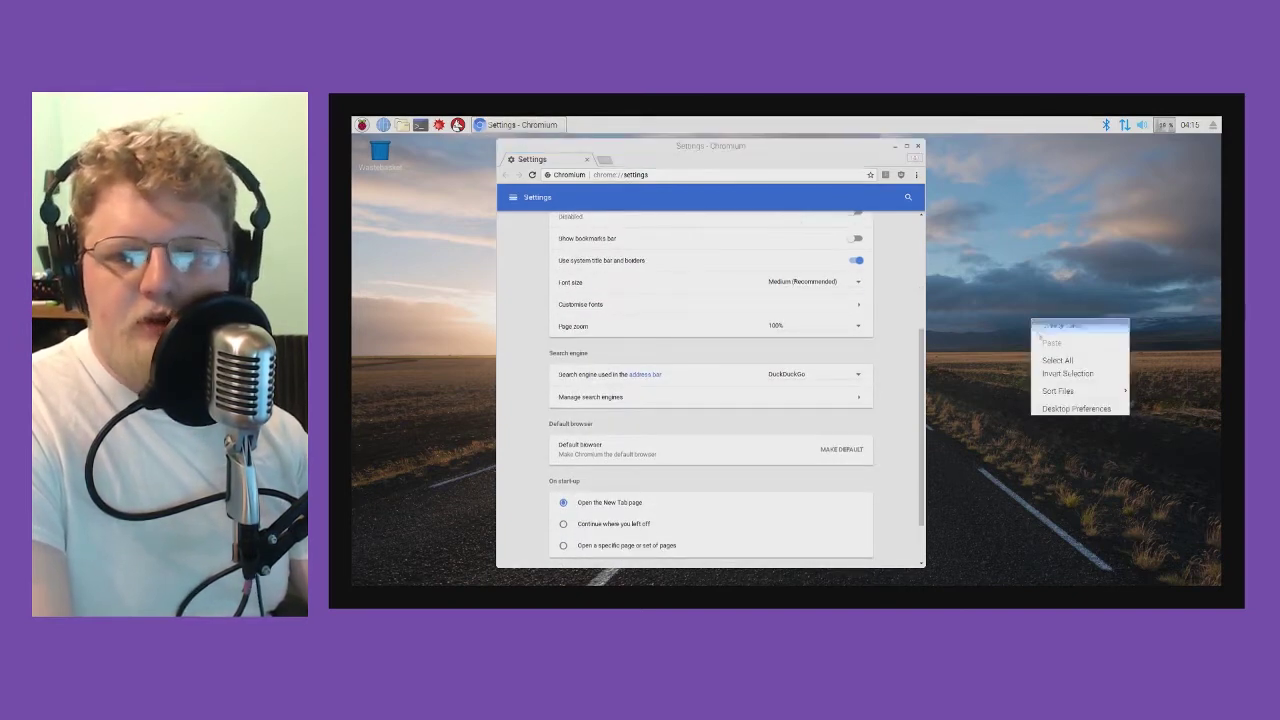
left_click(1046, 407)
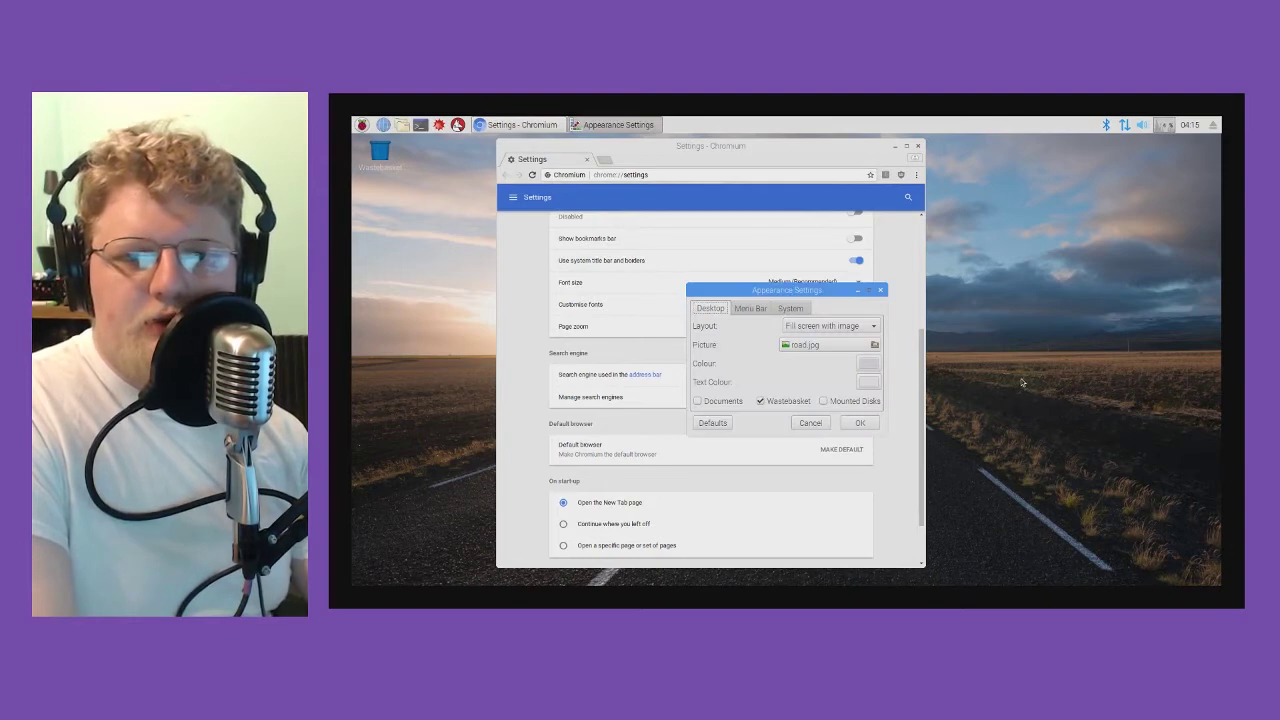
left_click(791, 308)
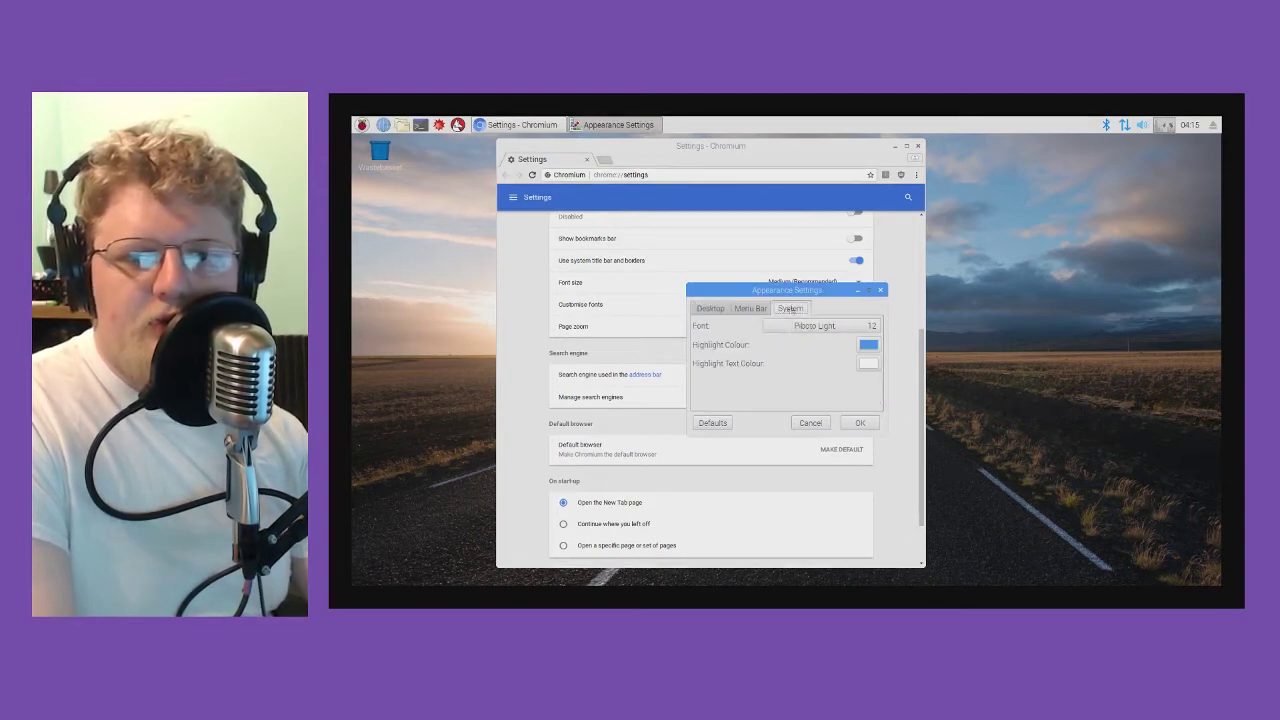
left_click(750, 308)
left_click(712, 308)
left_click(748, 308)
left_click(790, 308)
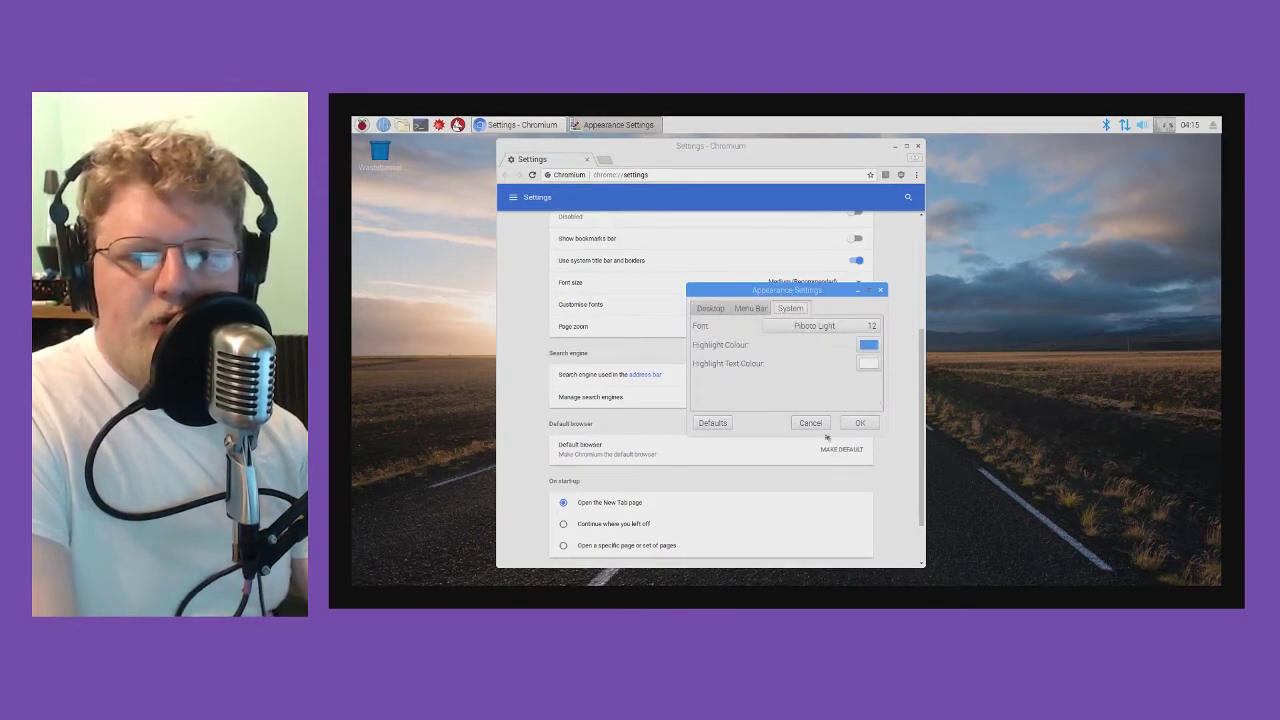
left_click(812, 424)
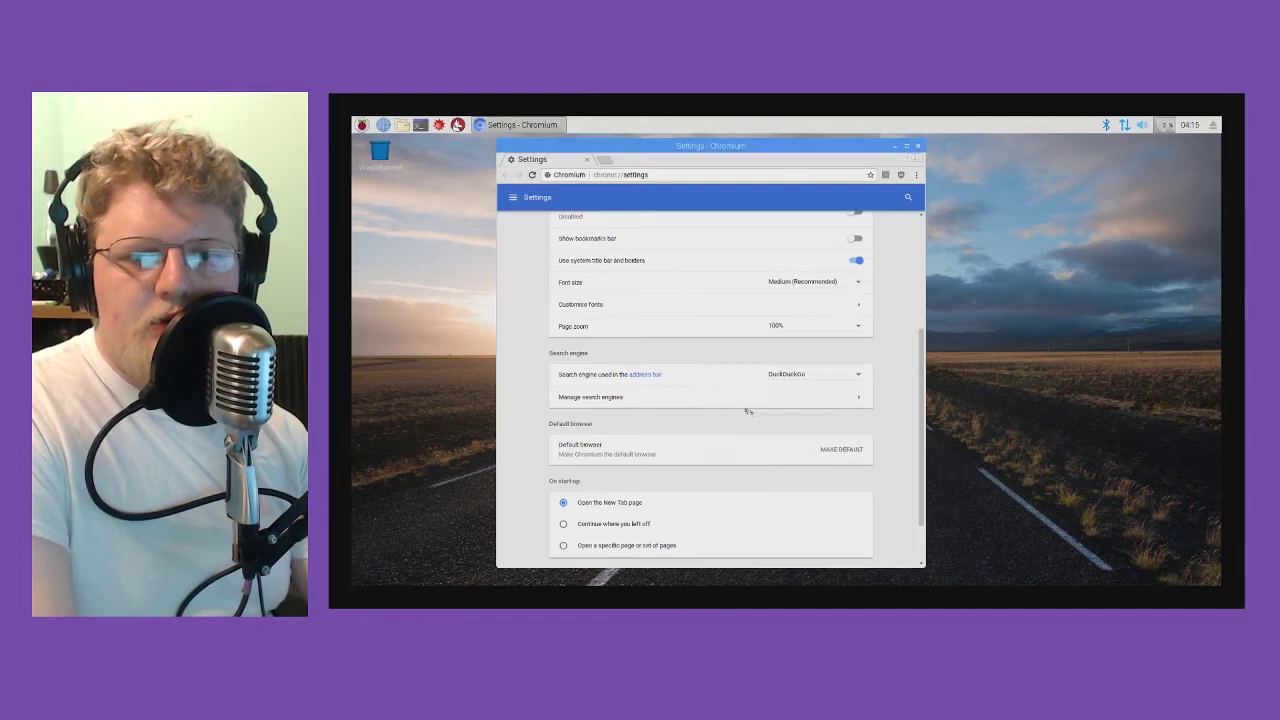
- Choose Google as the address-bar search engine
left_click(849, 378)
left_click(852, 382)
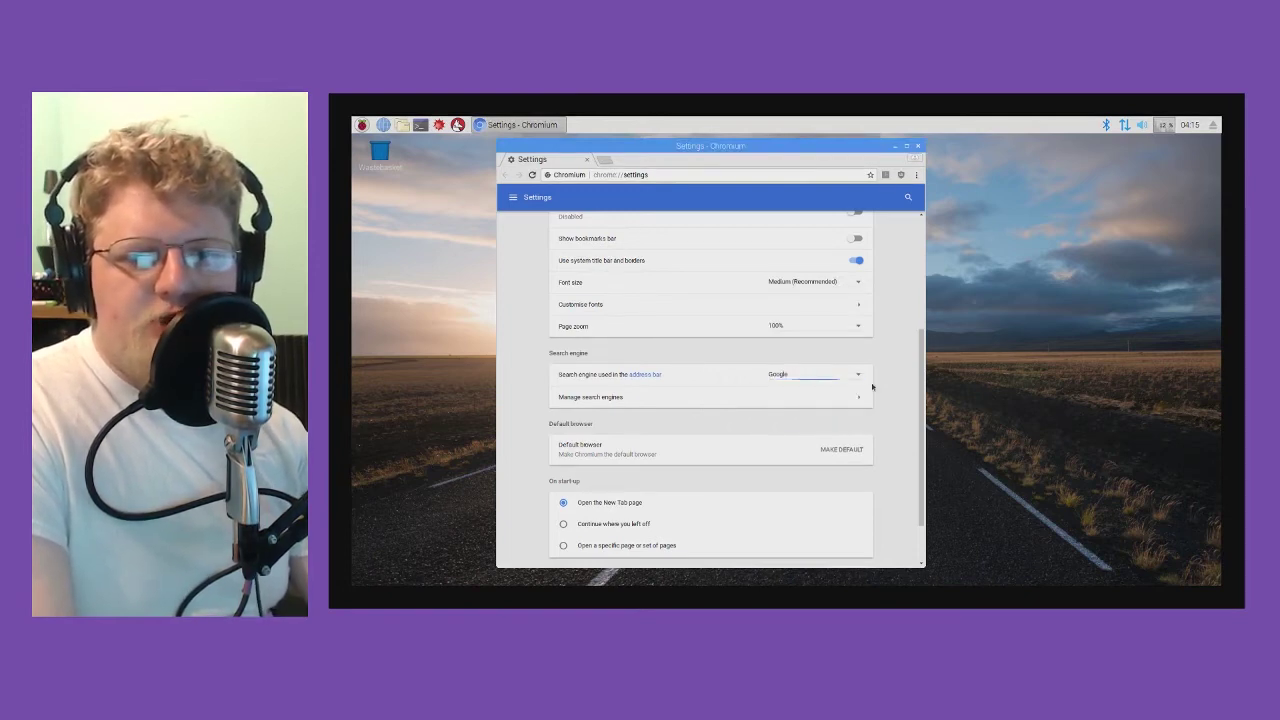
scroll(871, 386, "up", 5)
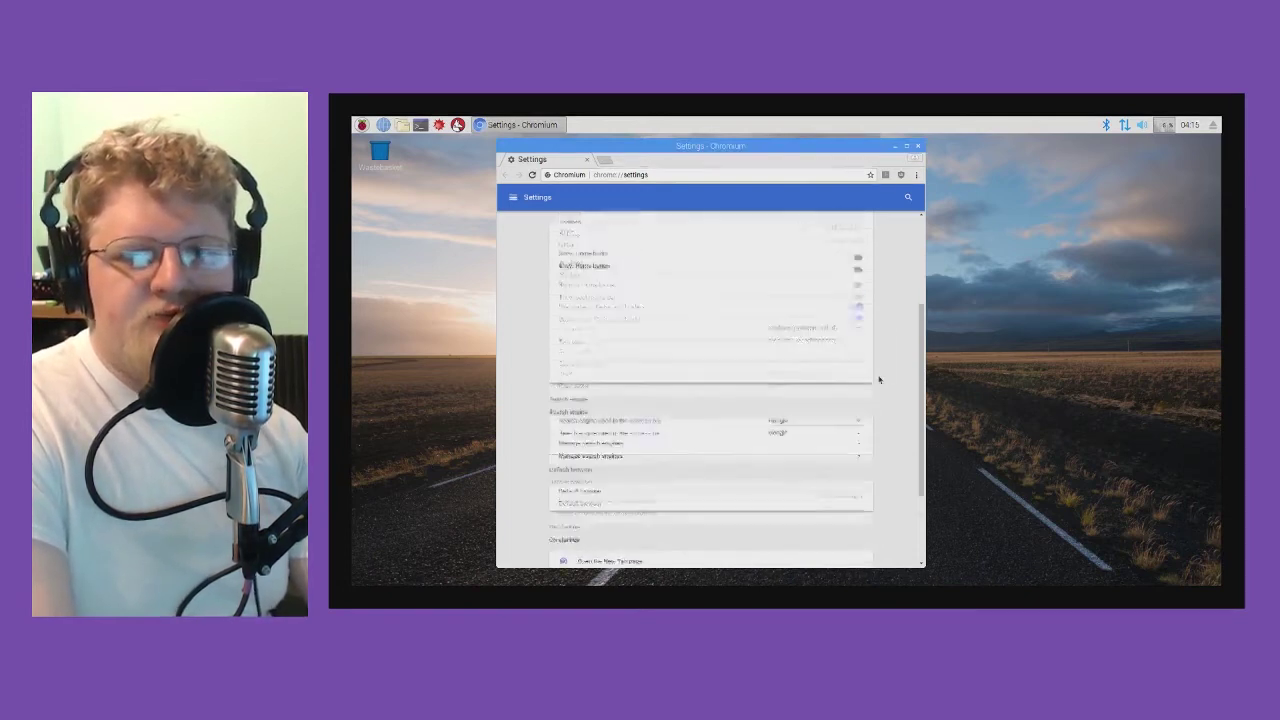
- Search 'x air edit' in a new tab and open the musictri.be XR18 product page
left_click(601, 161)
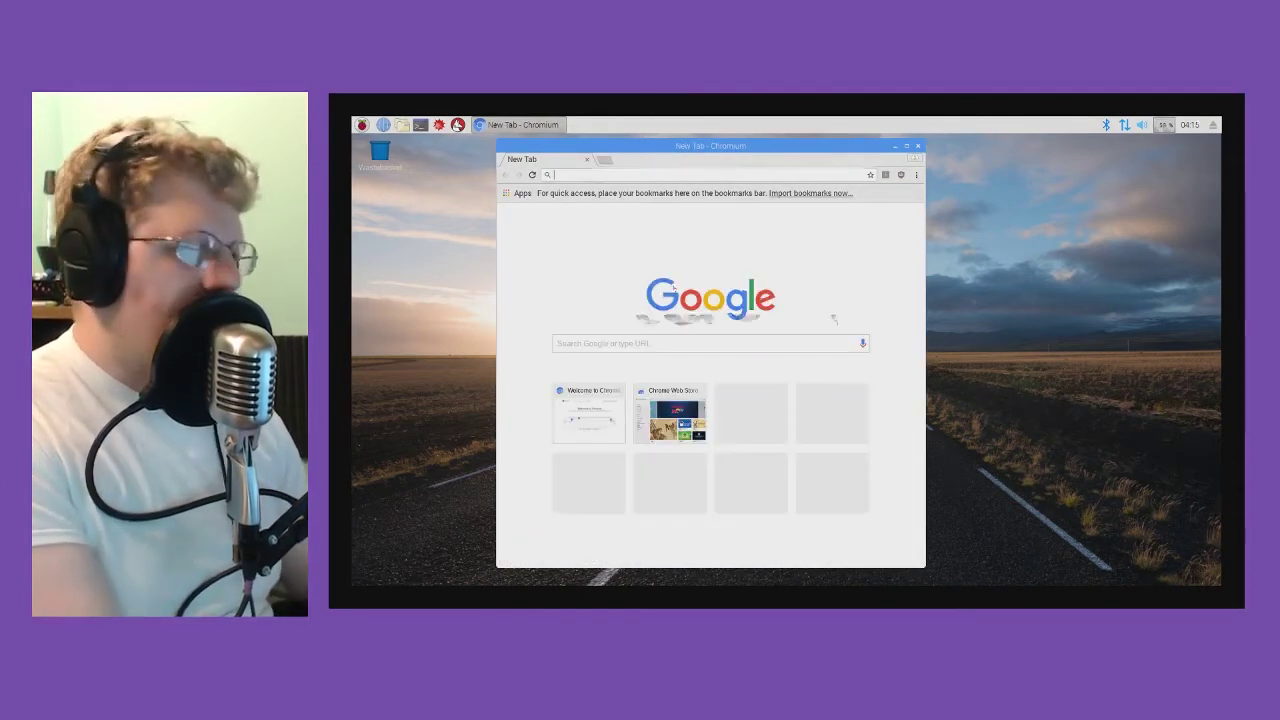
type("x")
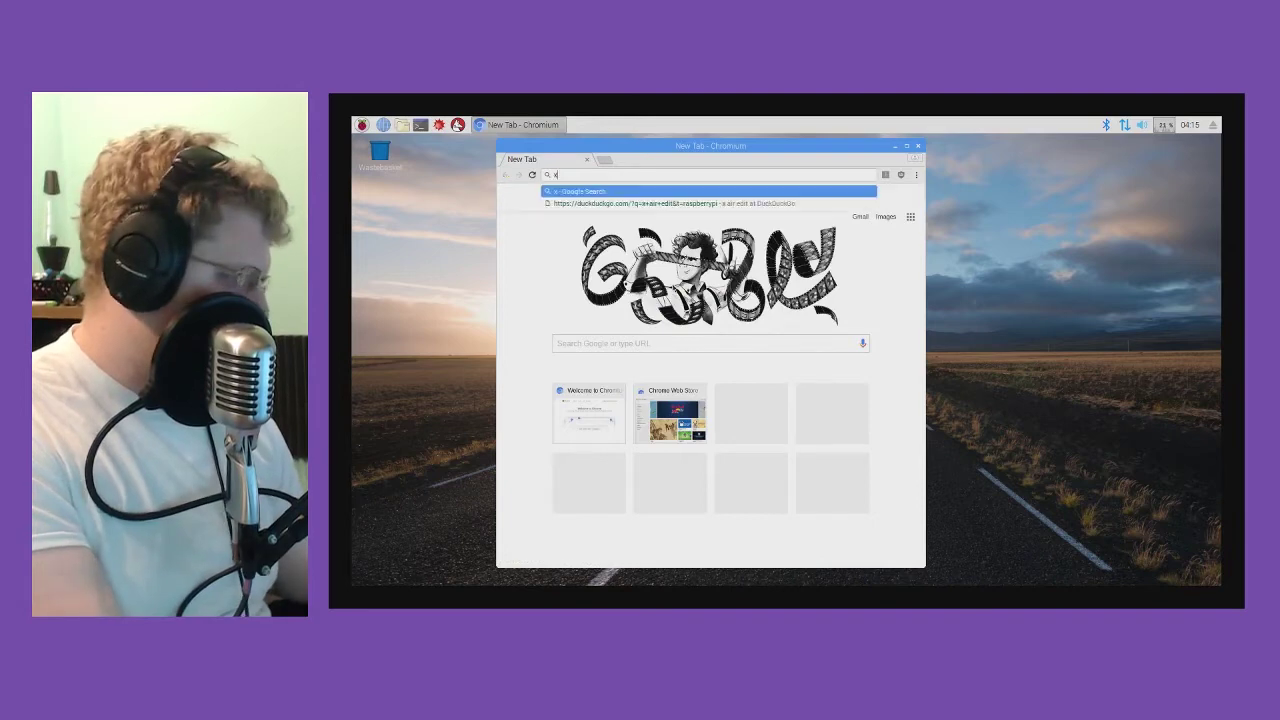
type(" air edit")
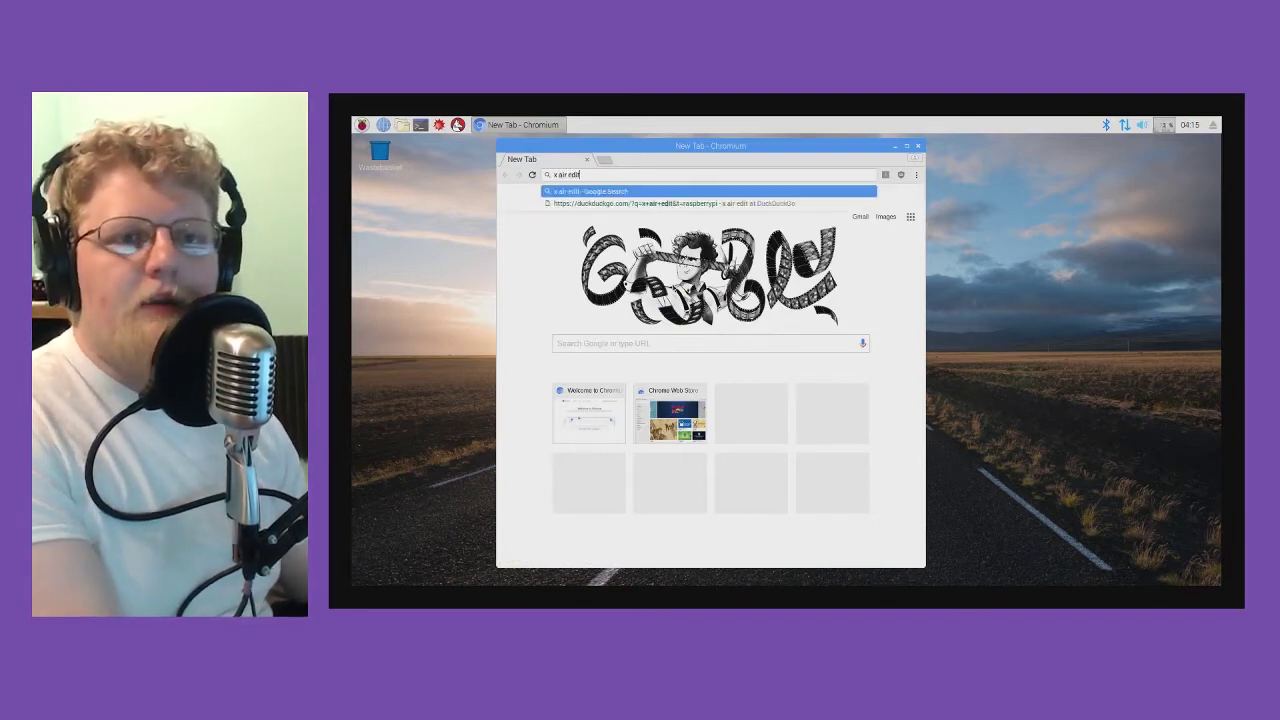
key("Return")
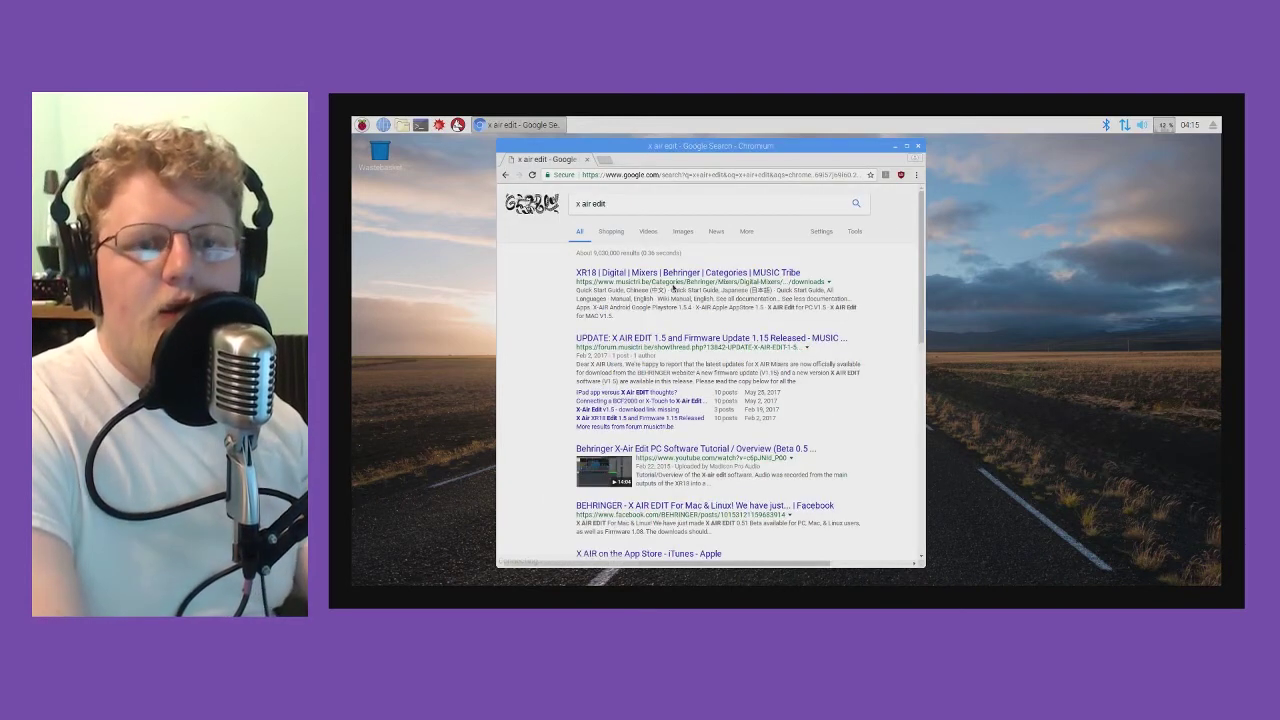
left_click(698, 272)
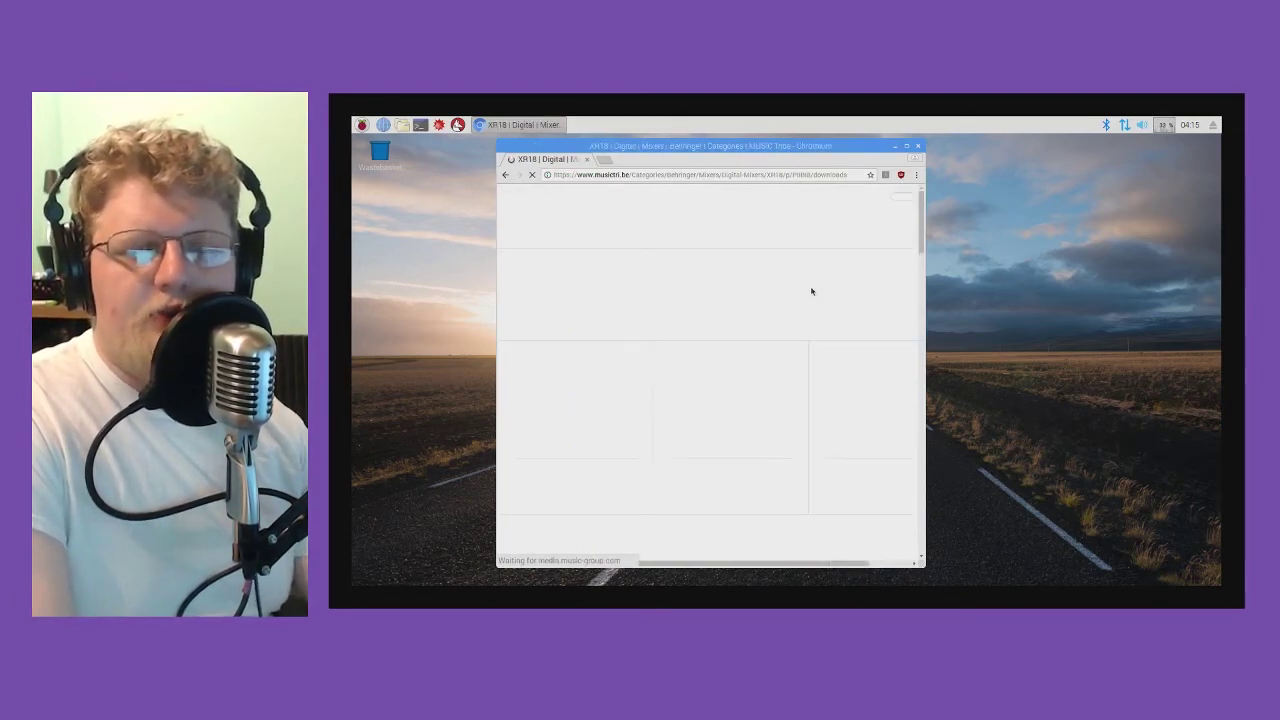
- Download X AIR Edit for RASPI V1.5 after accepting the licence agreement
scroll(733, 287, "down", 5)
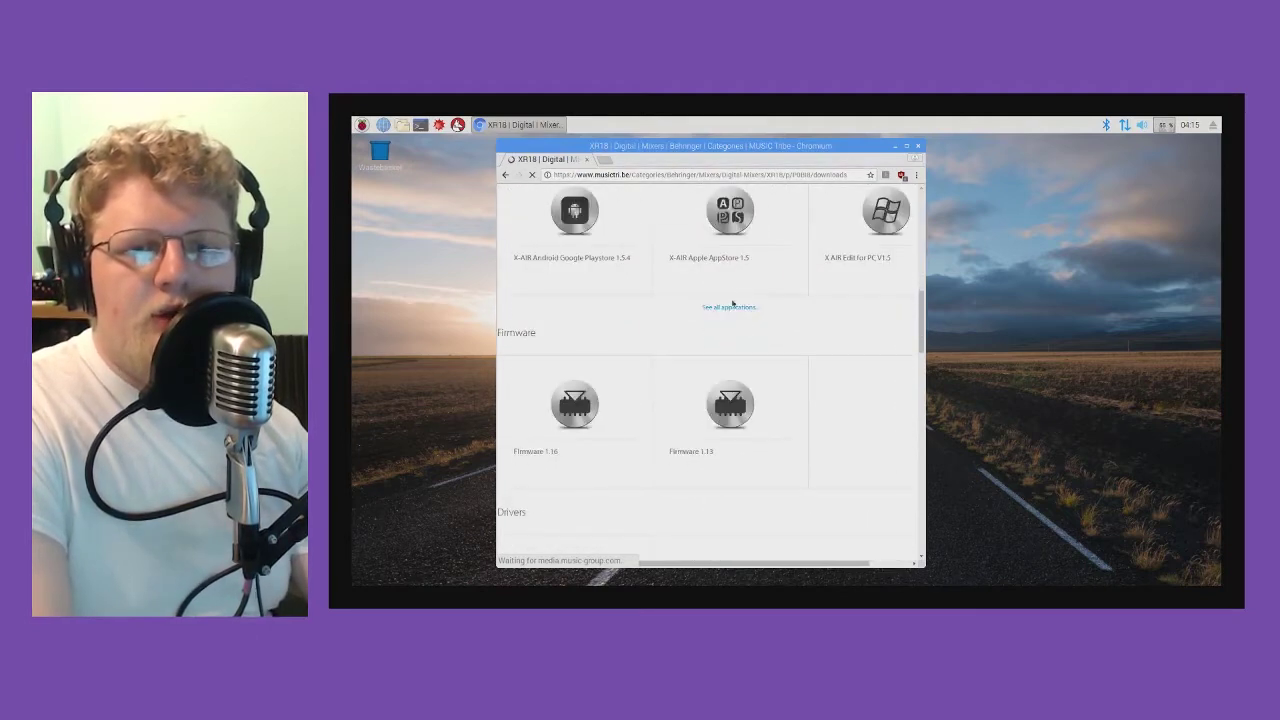
scroll(754, 313, "down", 3)
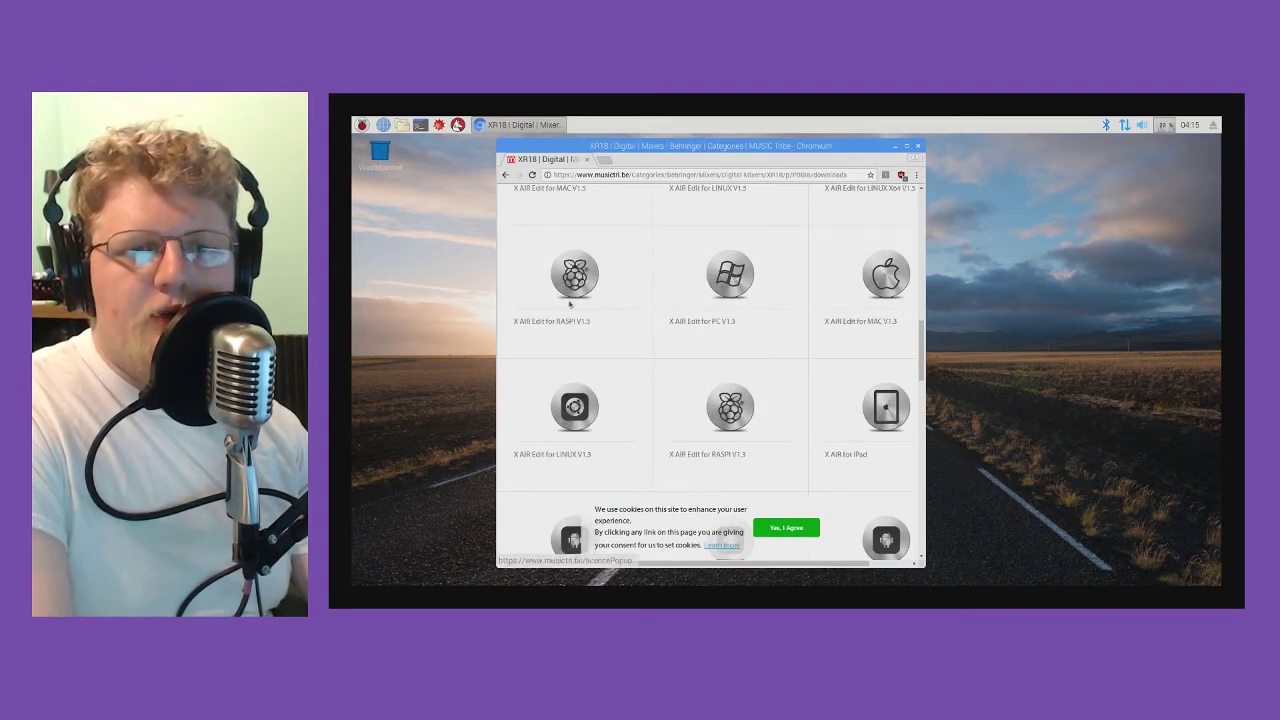
left_click(574, 275)
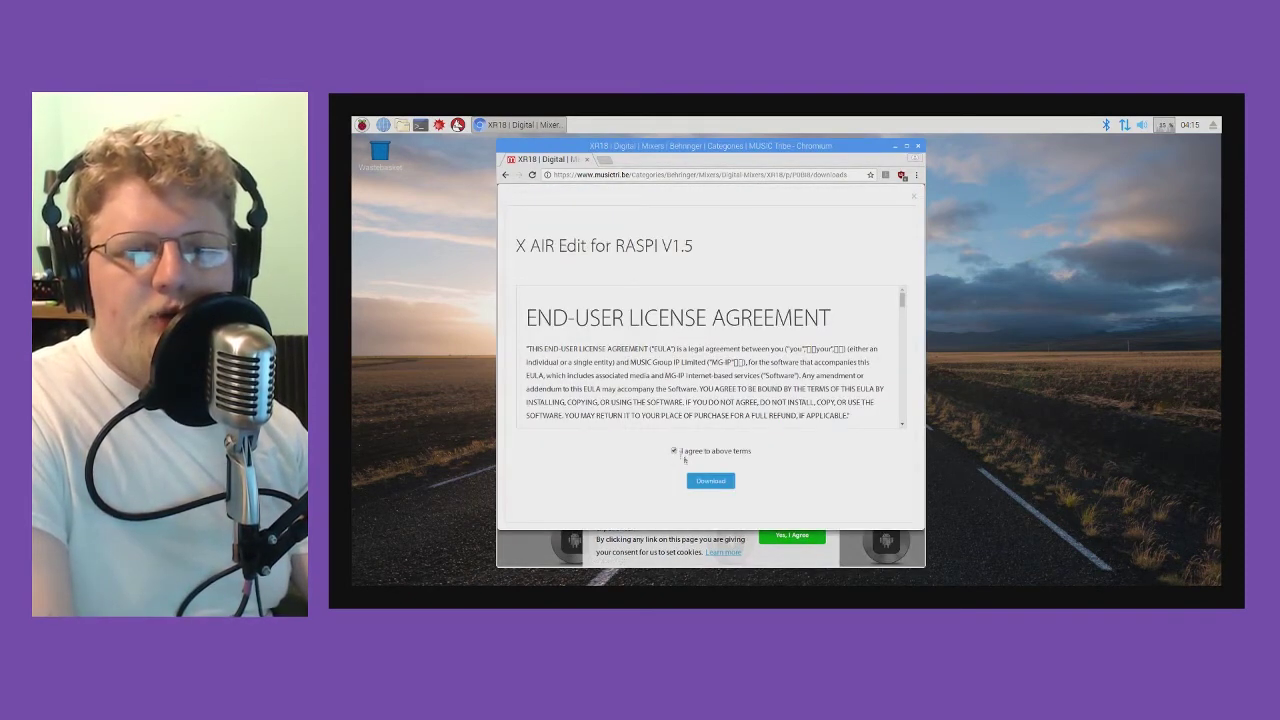
left_click(712, 481)
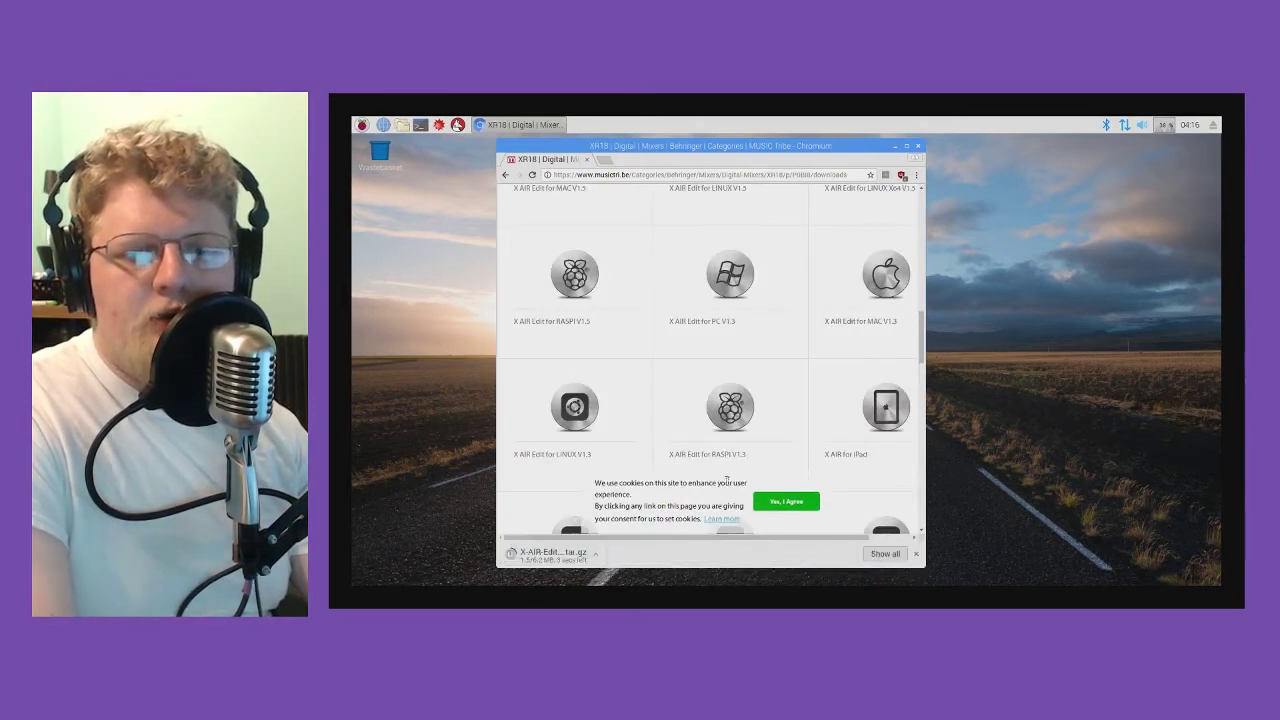
- Open the downloaded X-AIR-Edit_RASPI_V1.5.tar.gz in Xarchiver and close Chromium
left_click(563, 555)
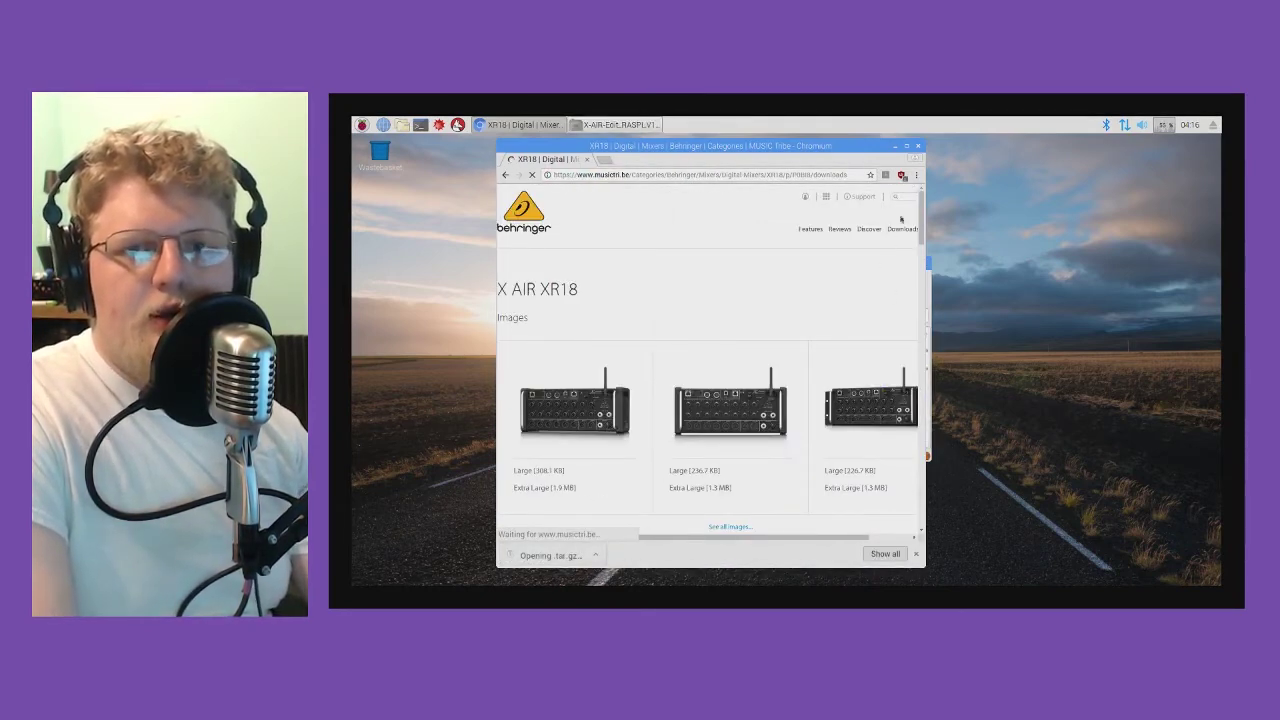
left_click(918, 147)
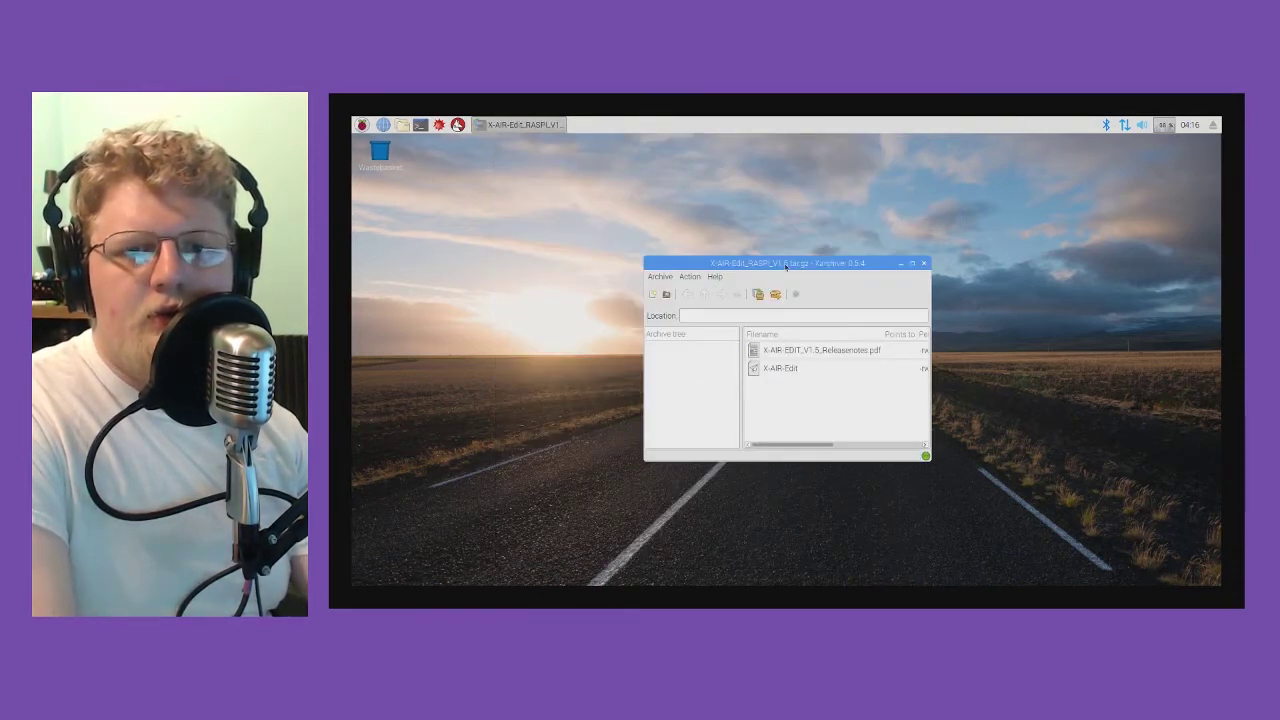
left_click_drag(786, 266, 740, 216)
- Run the X-AIR-Edit program directly from the archive with Execute
left_click(745, 300)
left_click(746, 320)
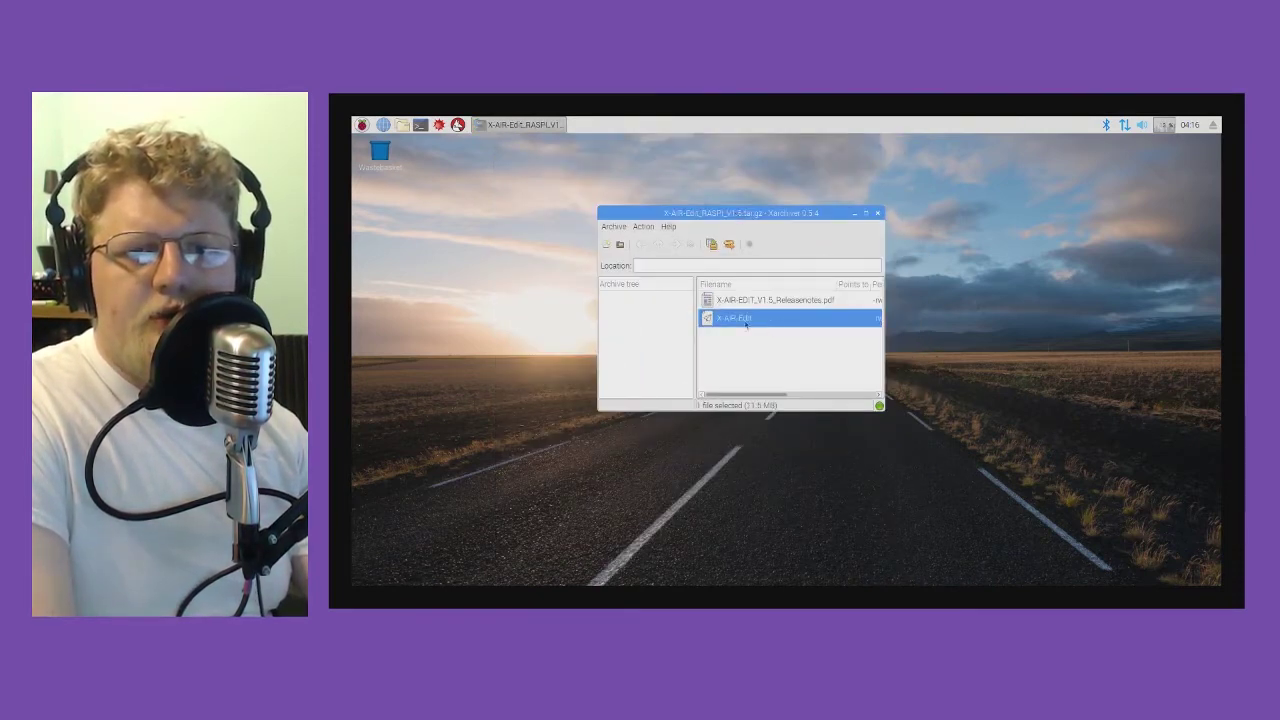
double_click(740, 320)
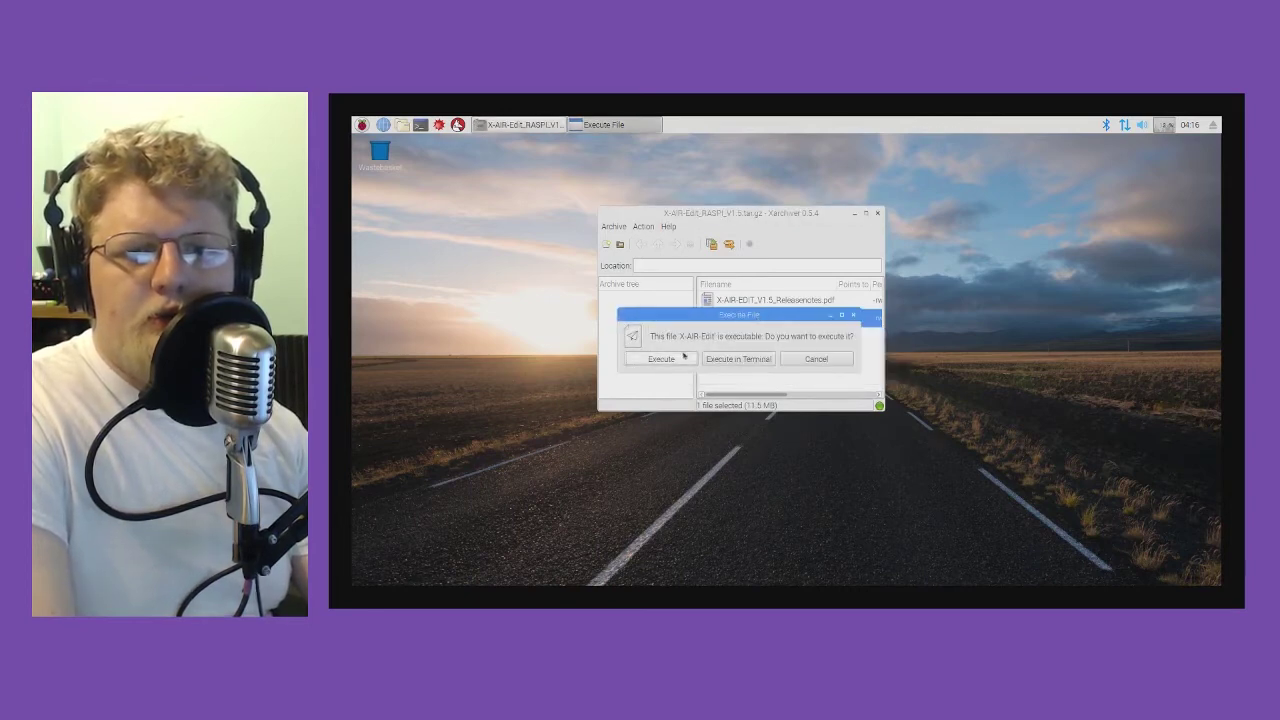
left_click(709, 377)
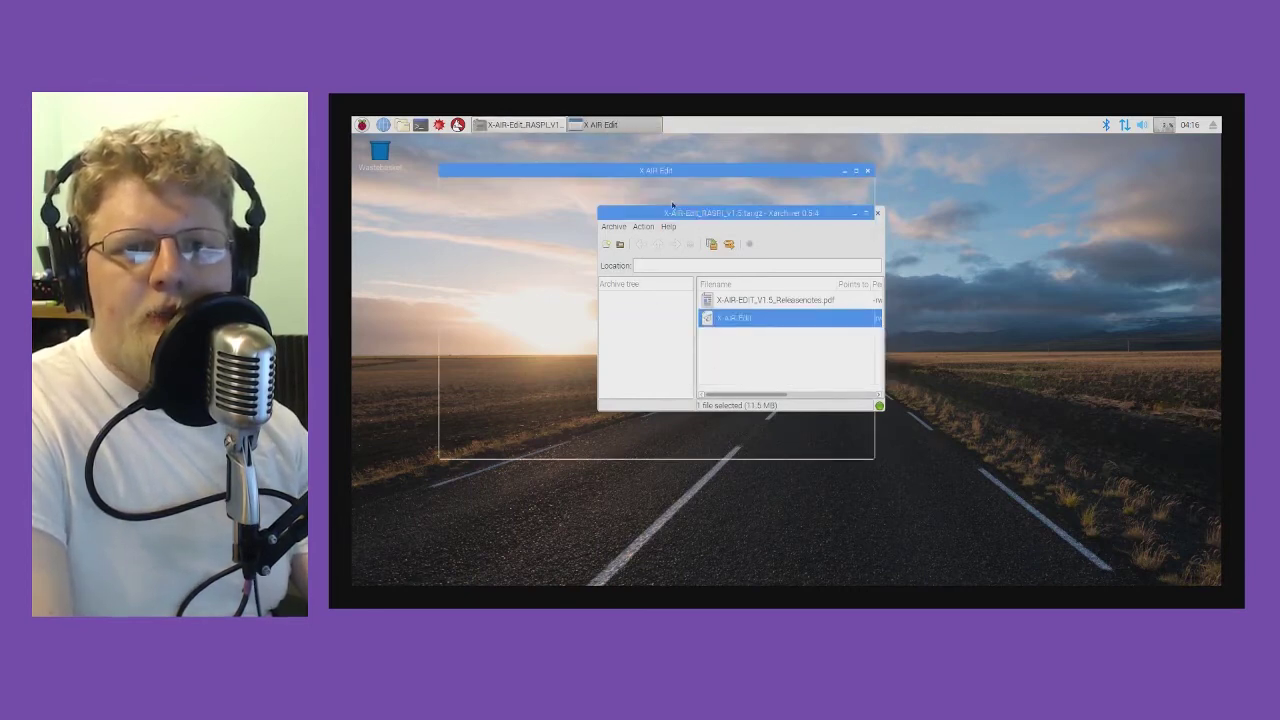
left_click_drag(670, 178, 618, 170)
- Connect to the X18 mixer at 192.168.1.250 and sync settings Mixer -> PC
left_click(944, 202)
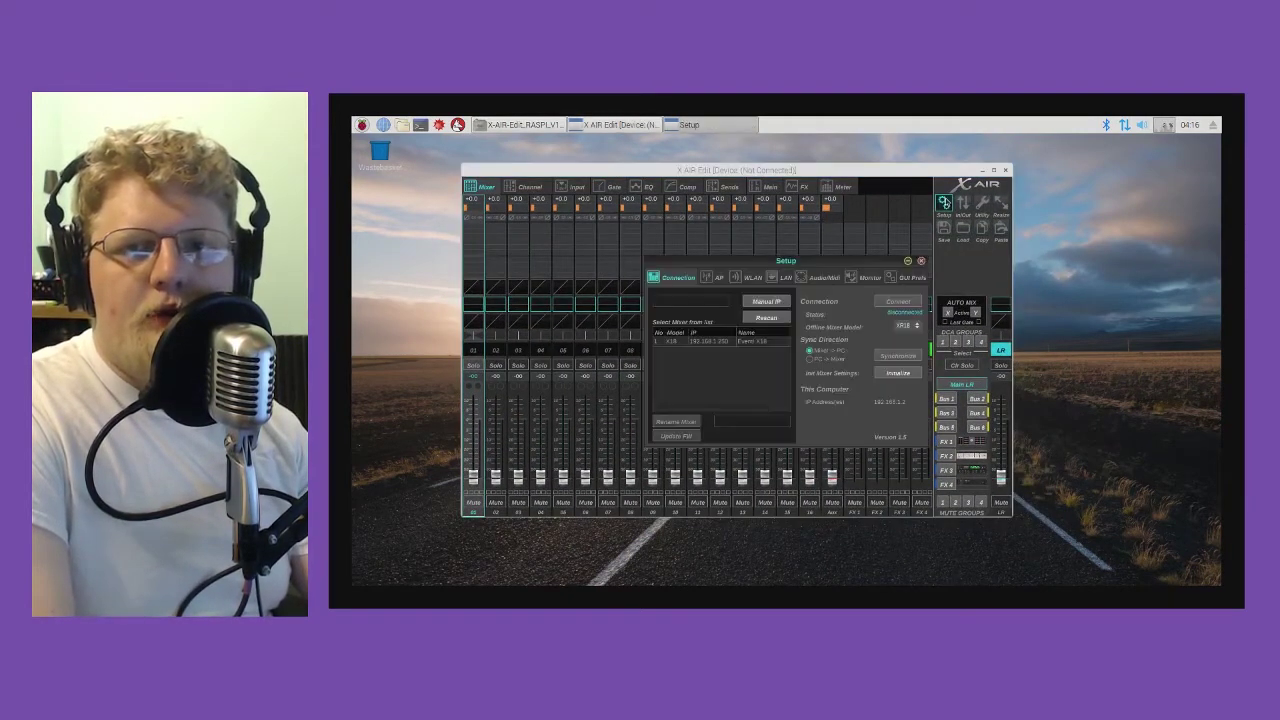
left_click(720, 342)
left_click(898, 302)
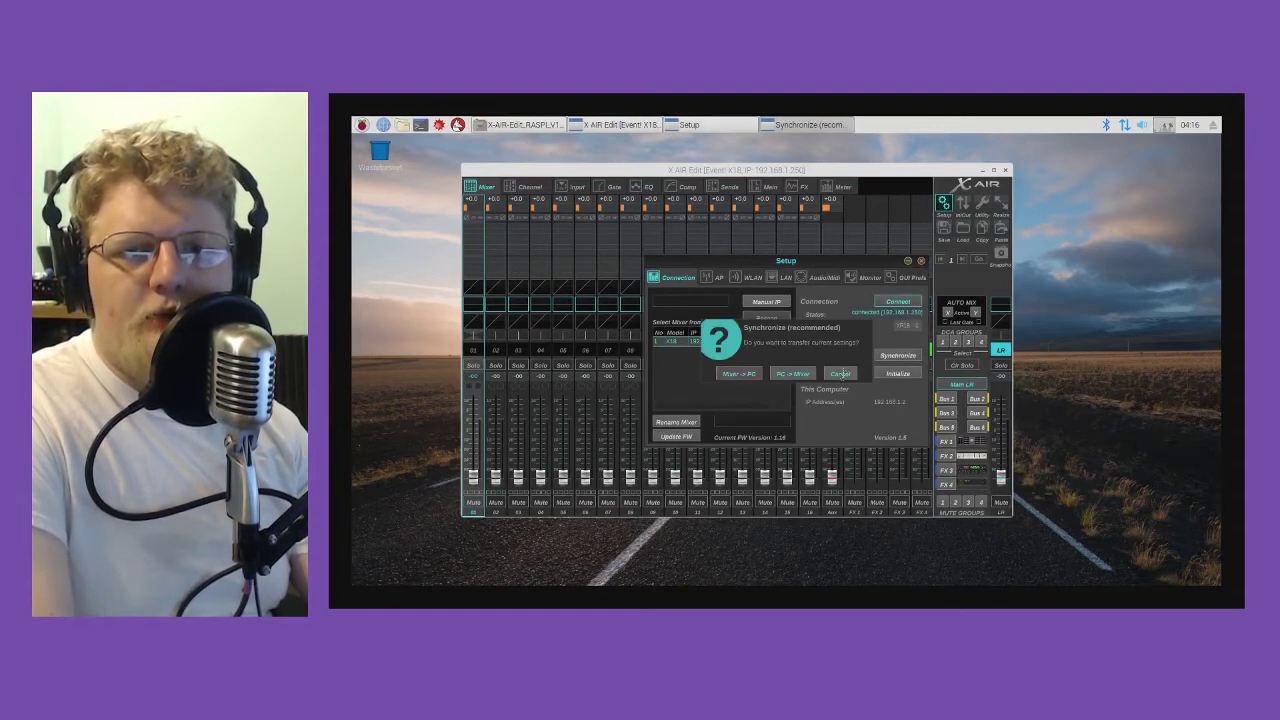
left_click(780, 372)
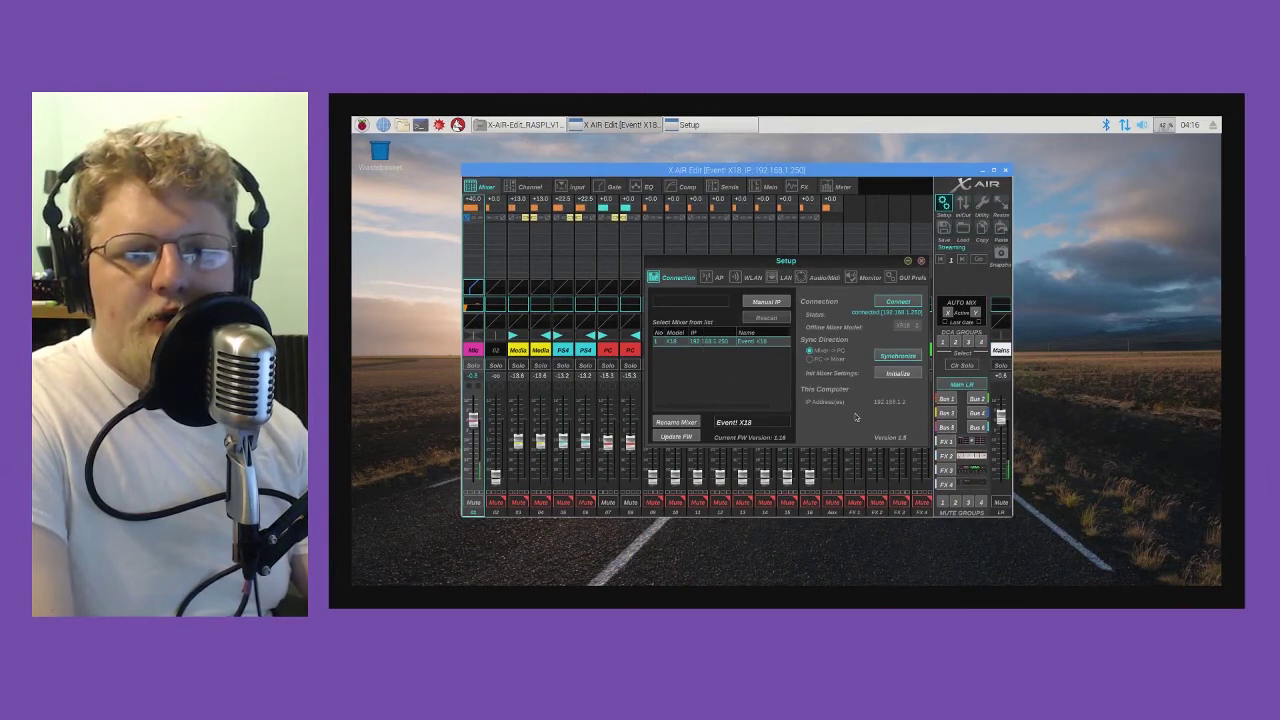
- Review the Audio/Midi, Monitor and GUI / Display Preferences tabs in Setup
left_click(824, 277)
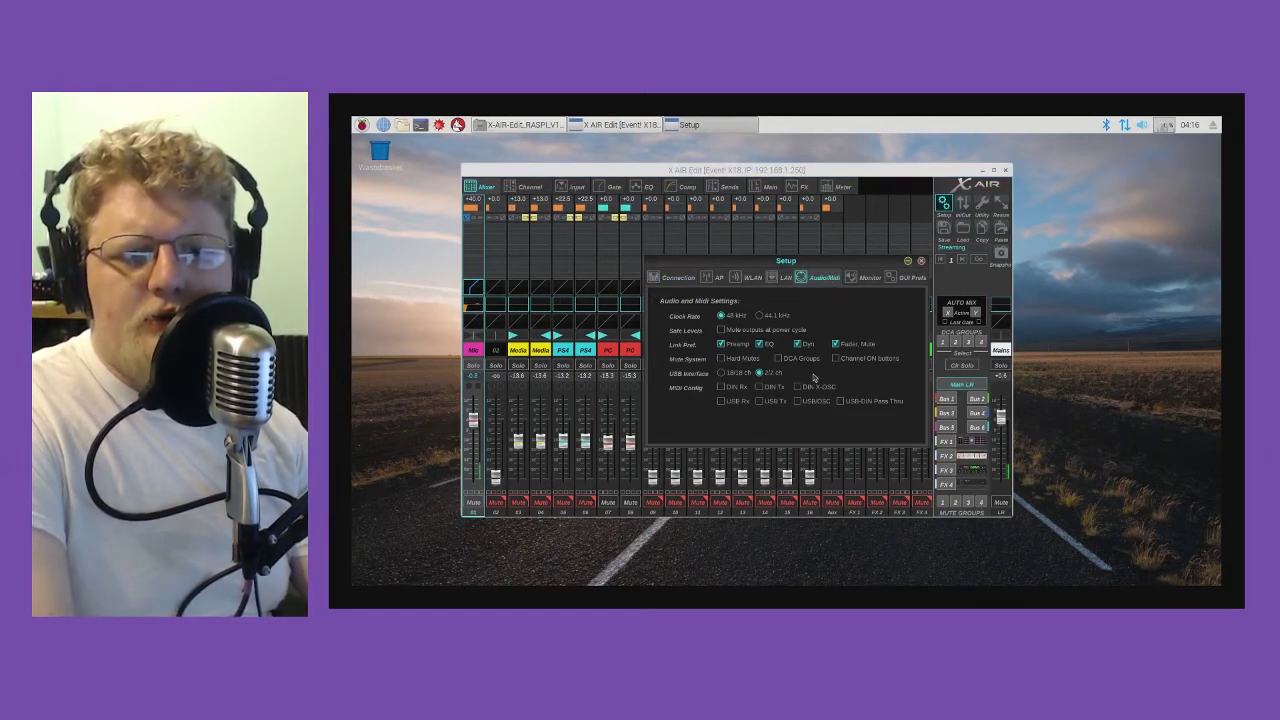
left_click(862, 275)
left_click(903, 277)
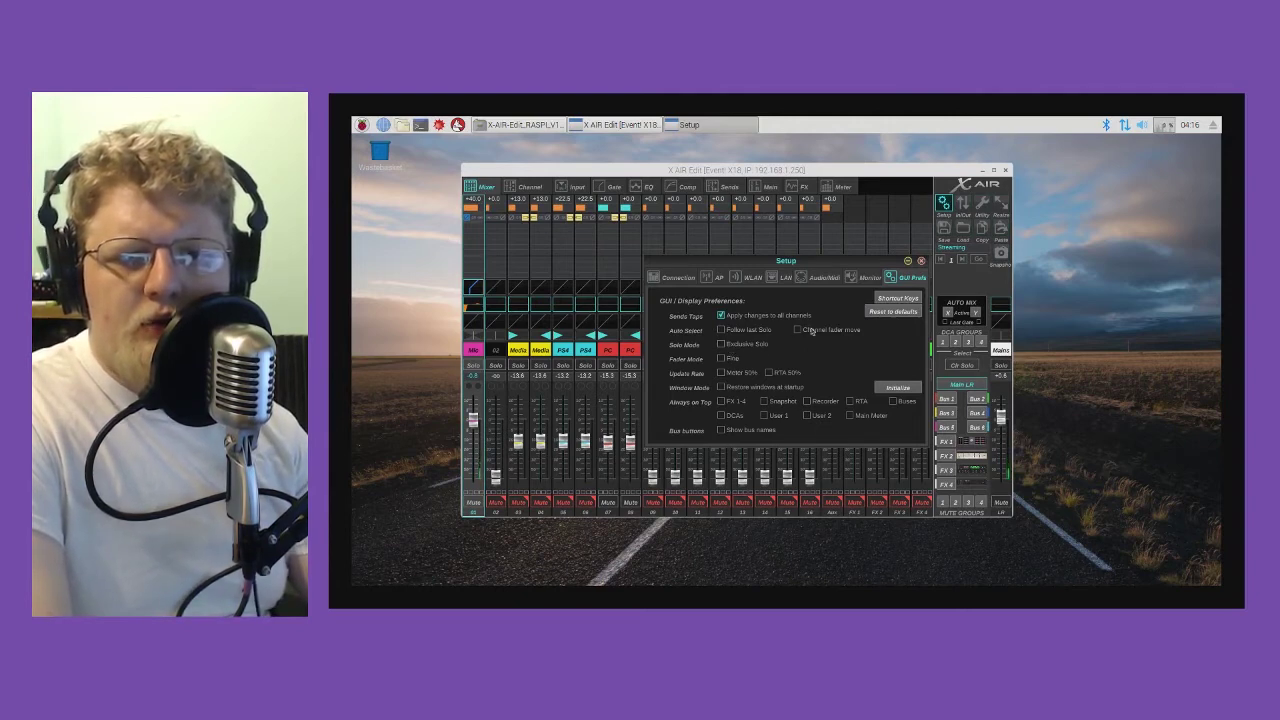
- Close the Setup window and toggle mute on channel 07
left_click(921, 262)
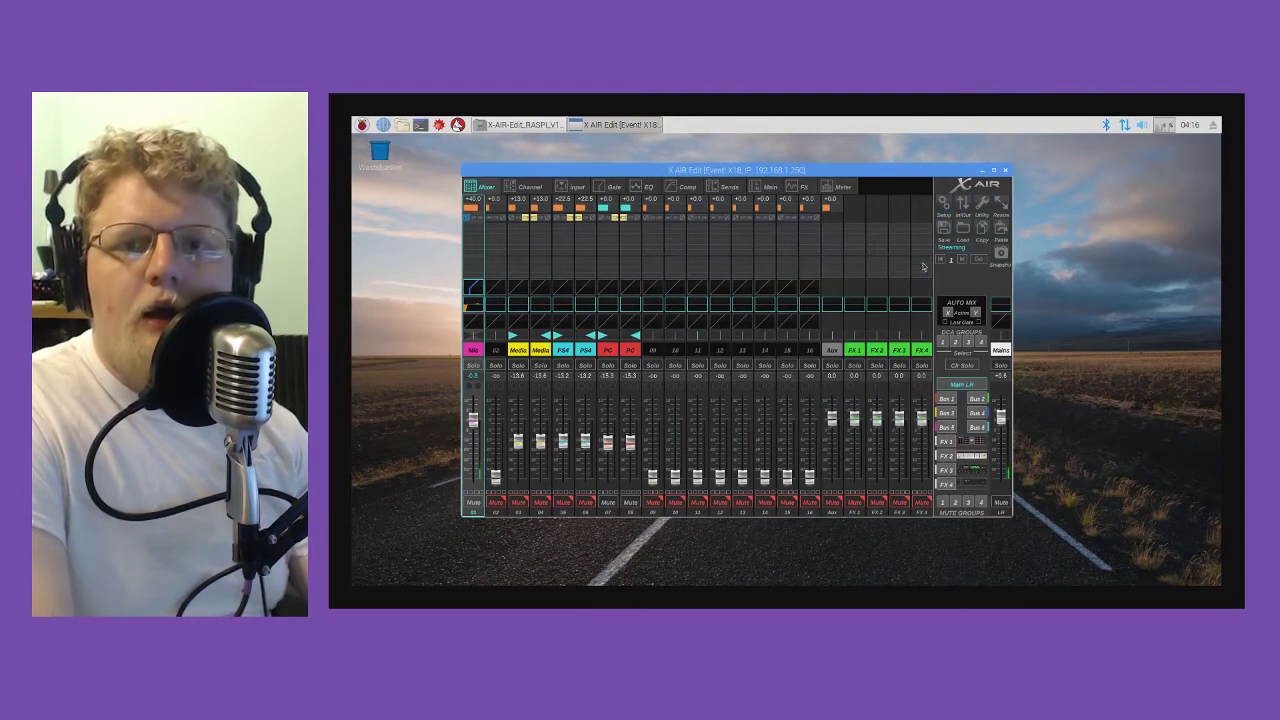
mouse_move(830, 170)
left_mouse_down()
mouse_move(898, 194)
mouse_move(847, 159)
left_mouse_up()
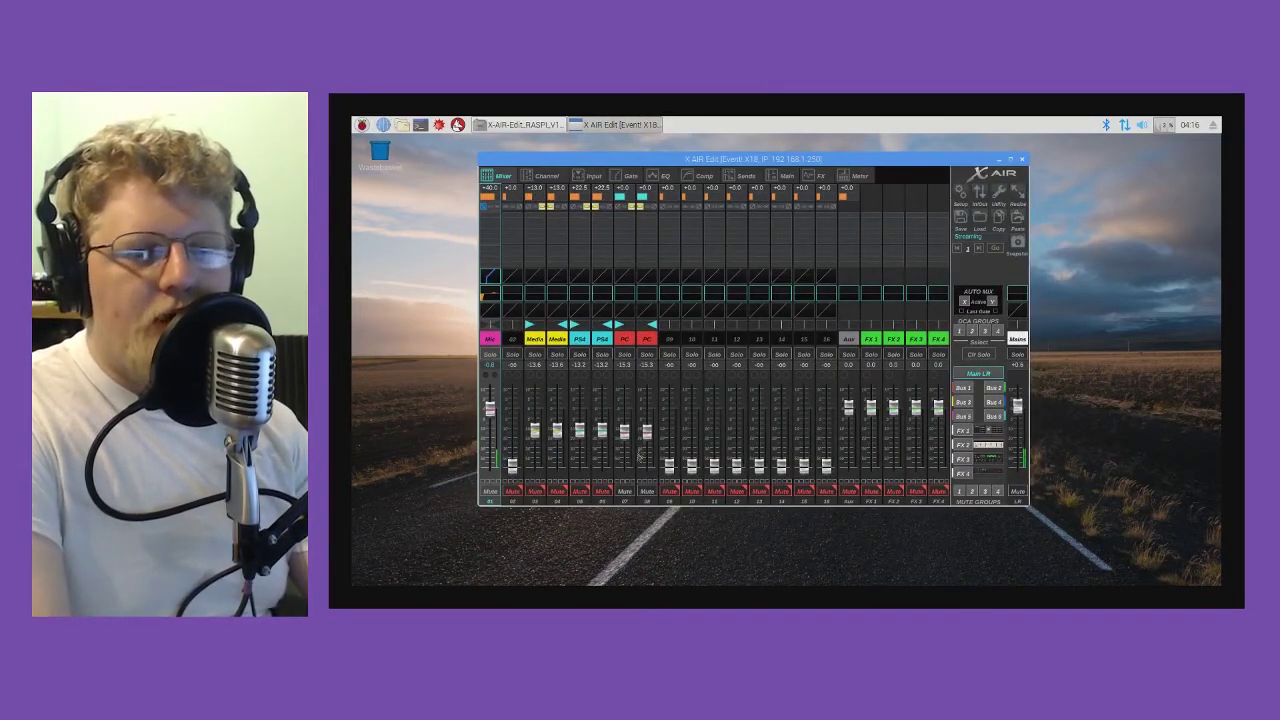
left_click(630, 490)
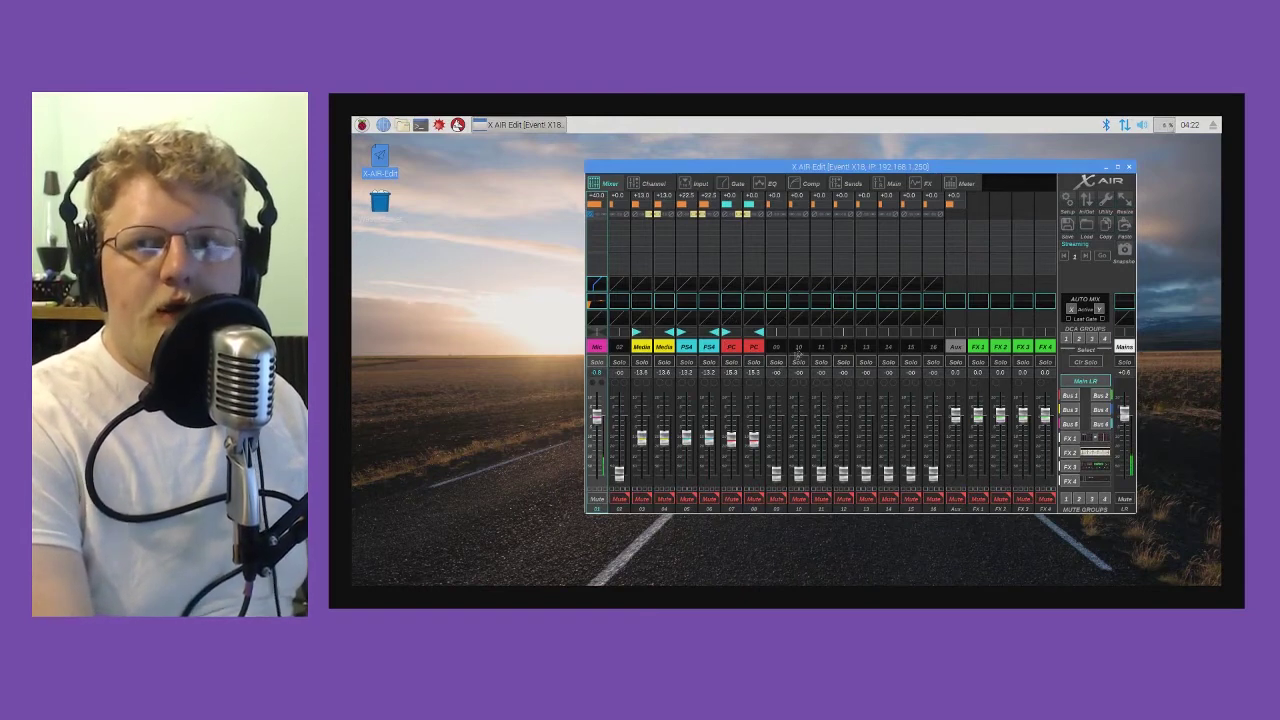
- Lower the system output volume slightly from the taskbar speaker icon
left_click(1142, 126)
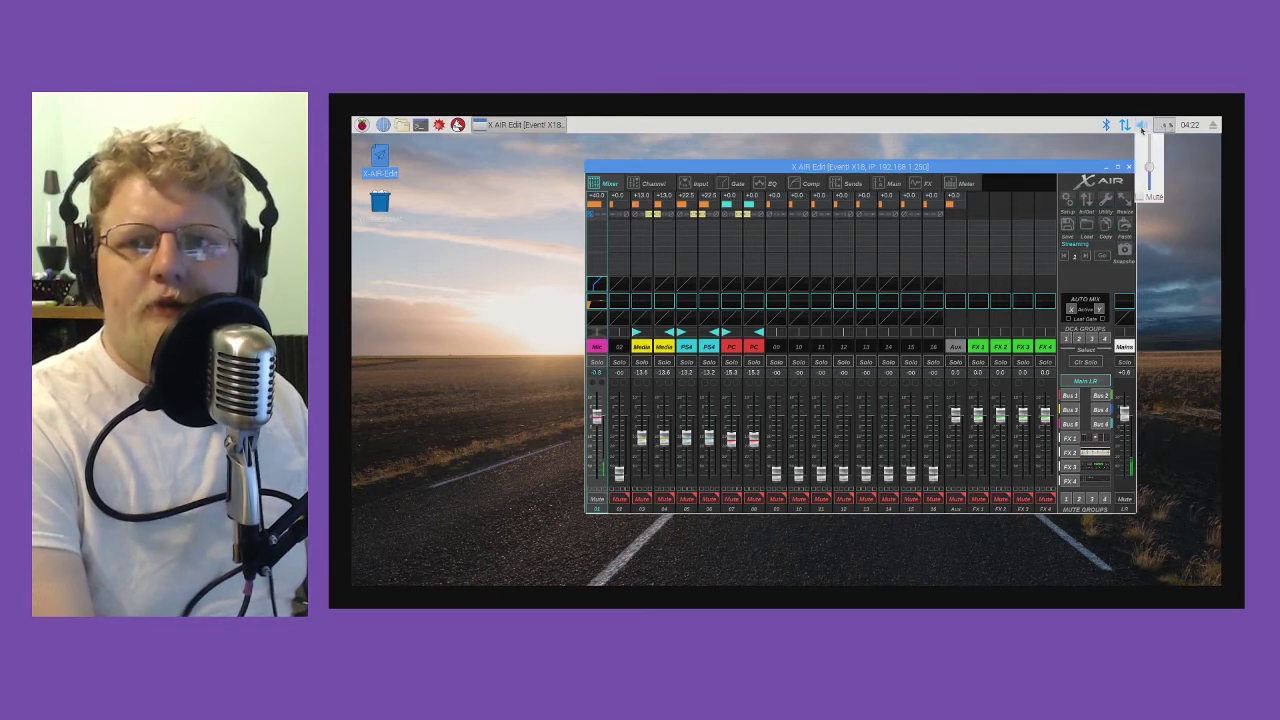
left_click(1142, 126)
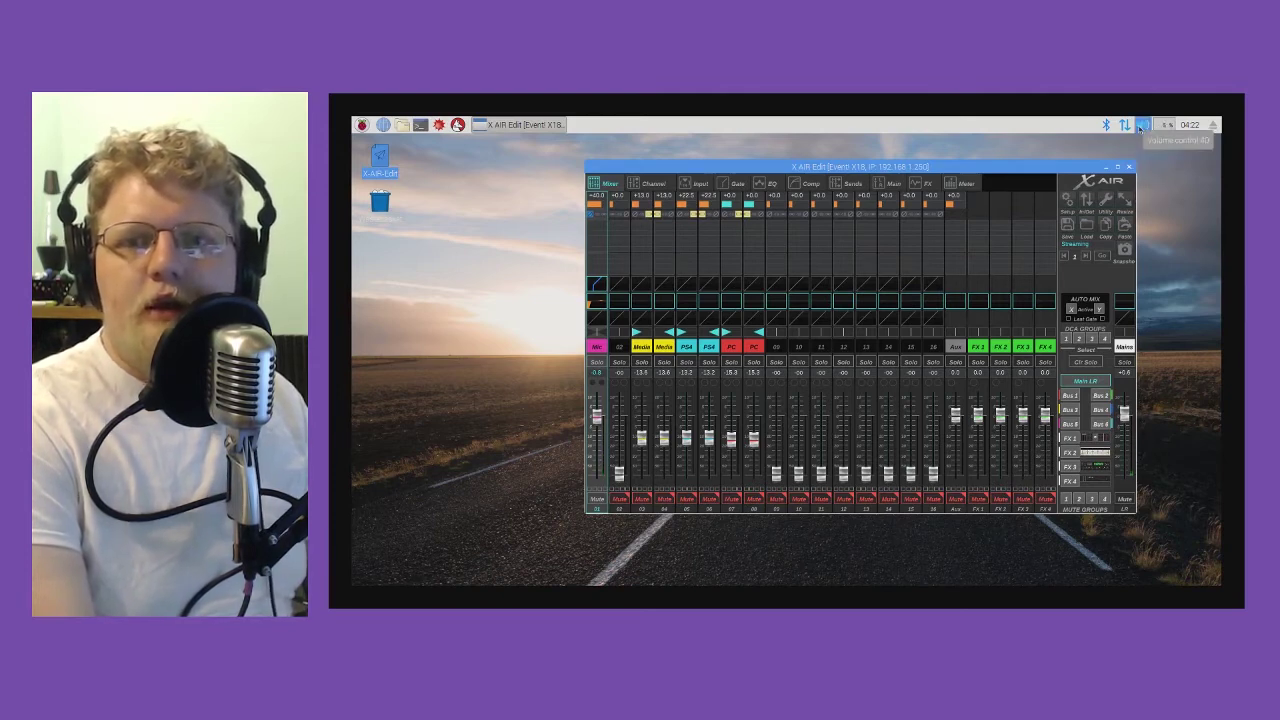
left_click(1142, 126)
left_click_drag(1150, 160, 1150, 158)
left_click(1125, 126)
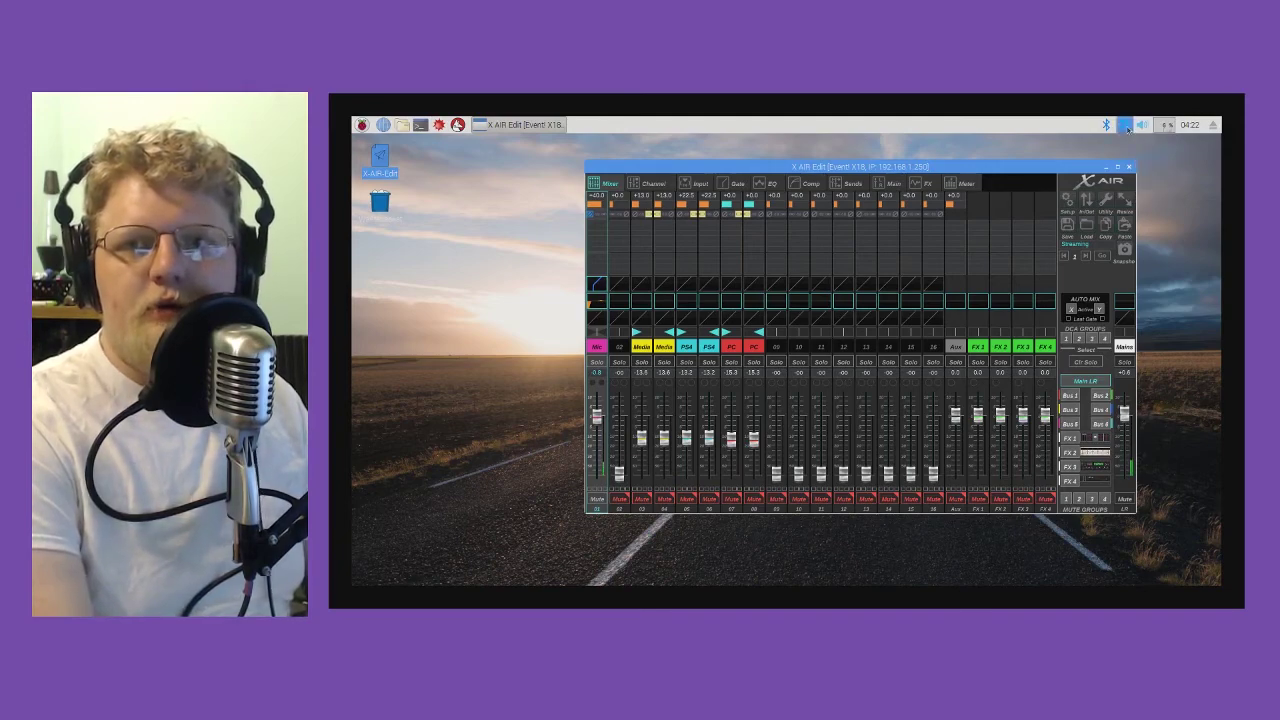
left_click_drag(1045, 168, 1005, 170)
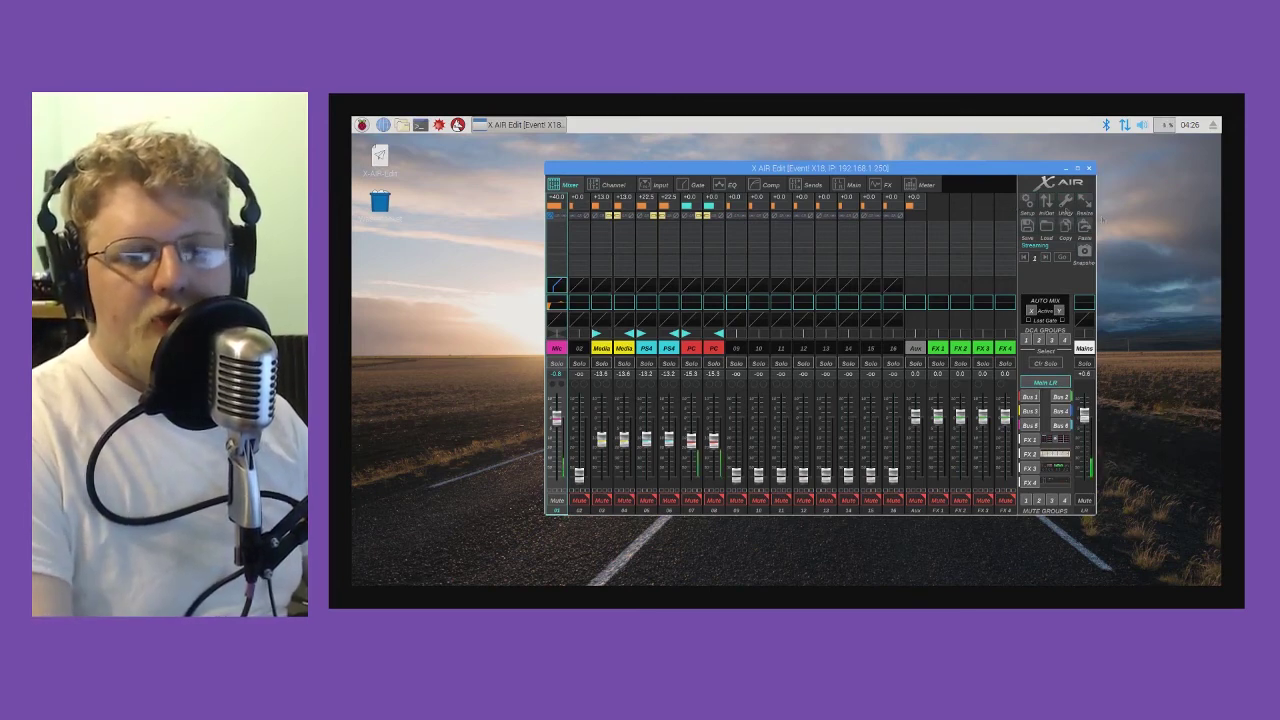
- Drag the linked 07/08 PC fader from -15.8 dB down to about -47.6 dB
left_click_drag(692, 442, 695, 474)
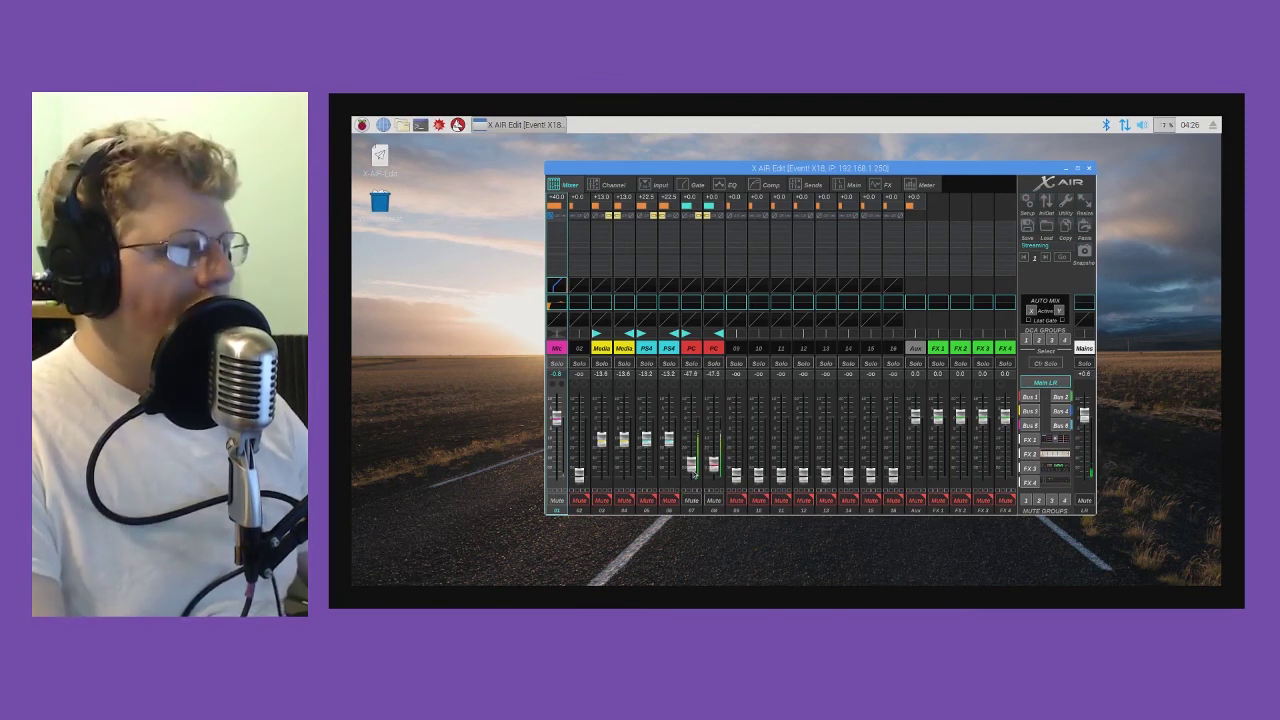